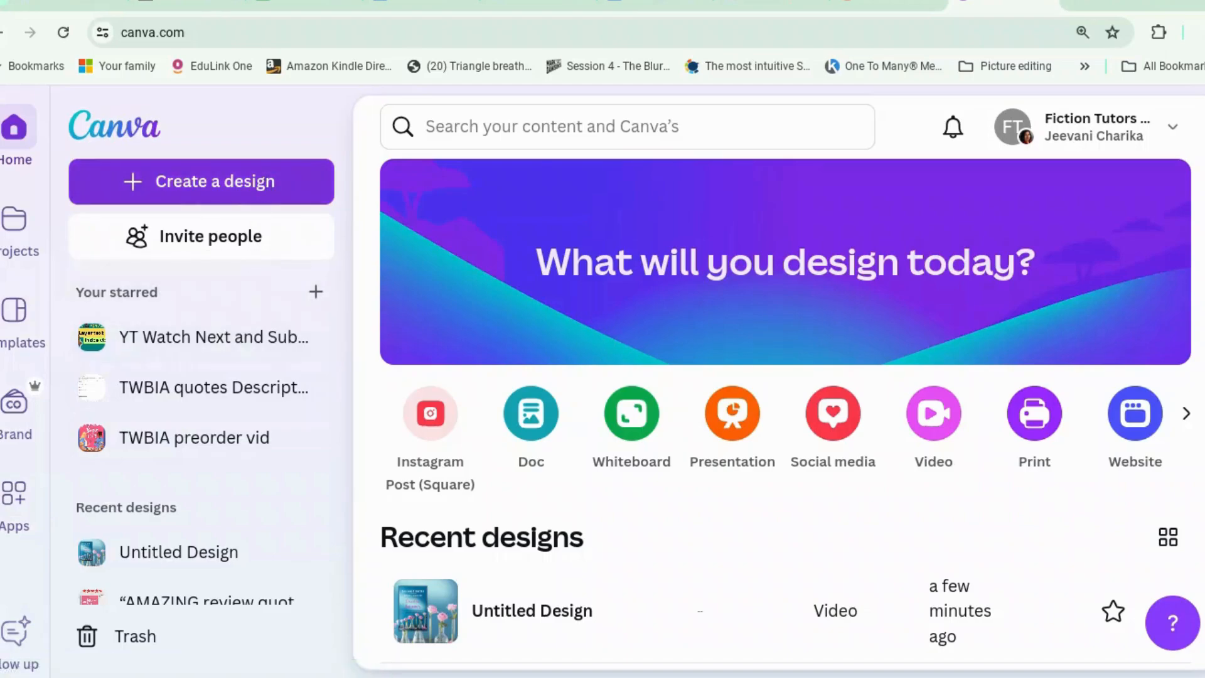
Step: Create a blank Facebook Feed Ad design at 1080 × 1080 px
{"action": "left_click", "coordinate": [264, 183]}
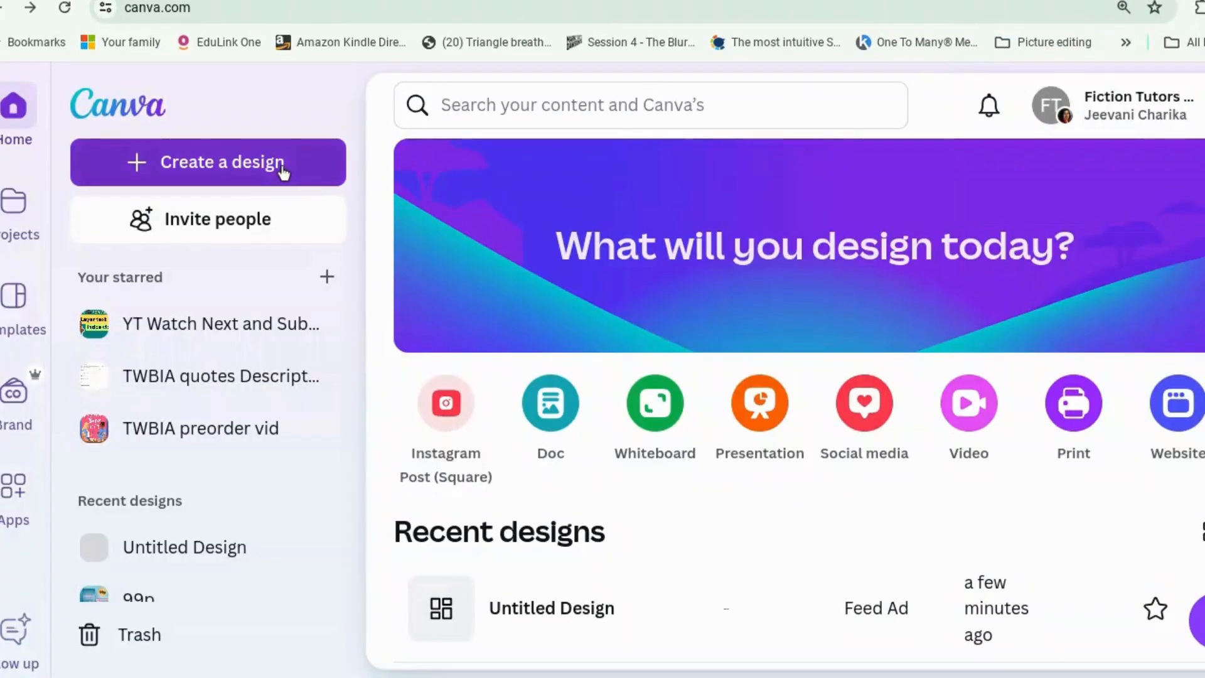
{"action": "left_click", "coordinate": [283, 173]}
{"action": "type", "text": "facebook"}
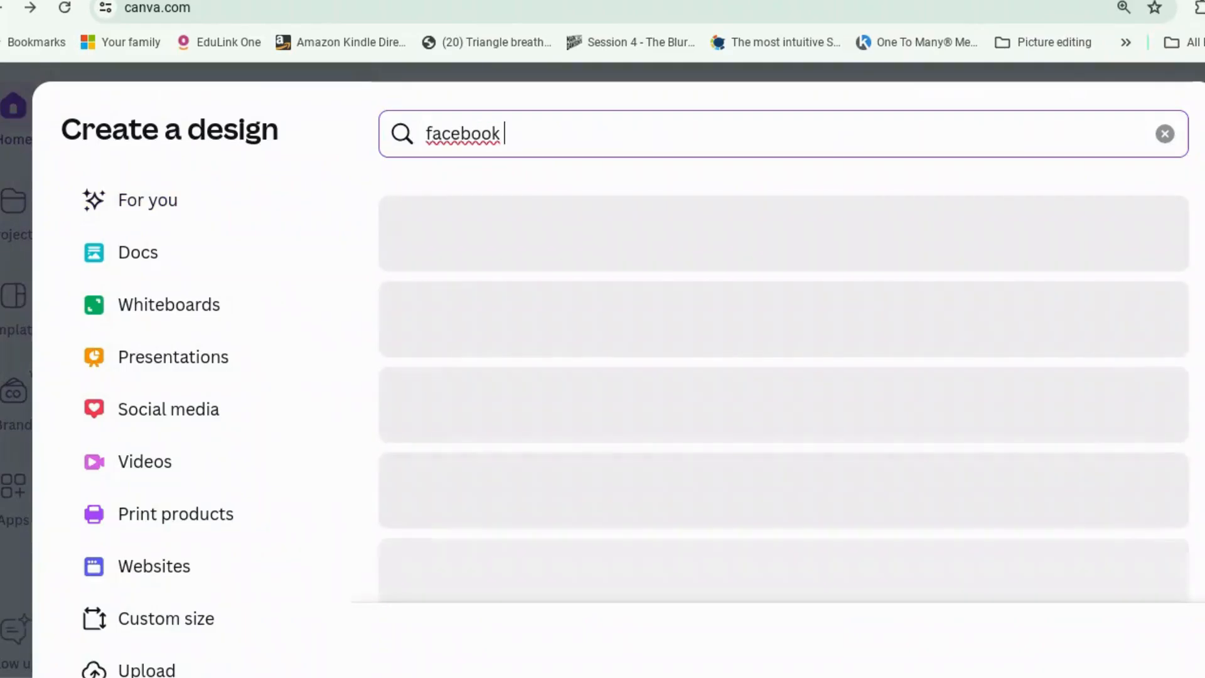
{"action": "type", "text": " ad"}
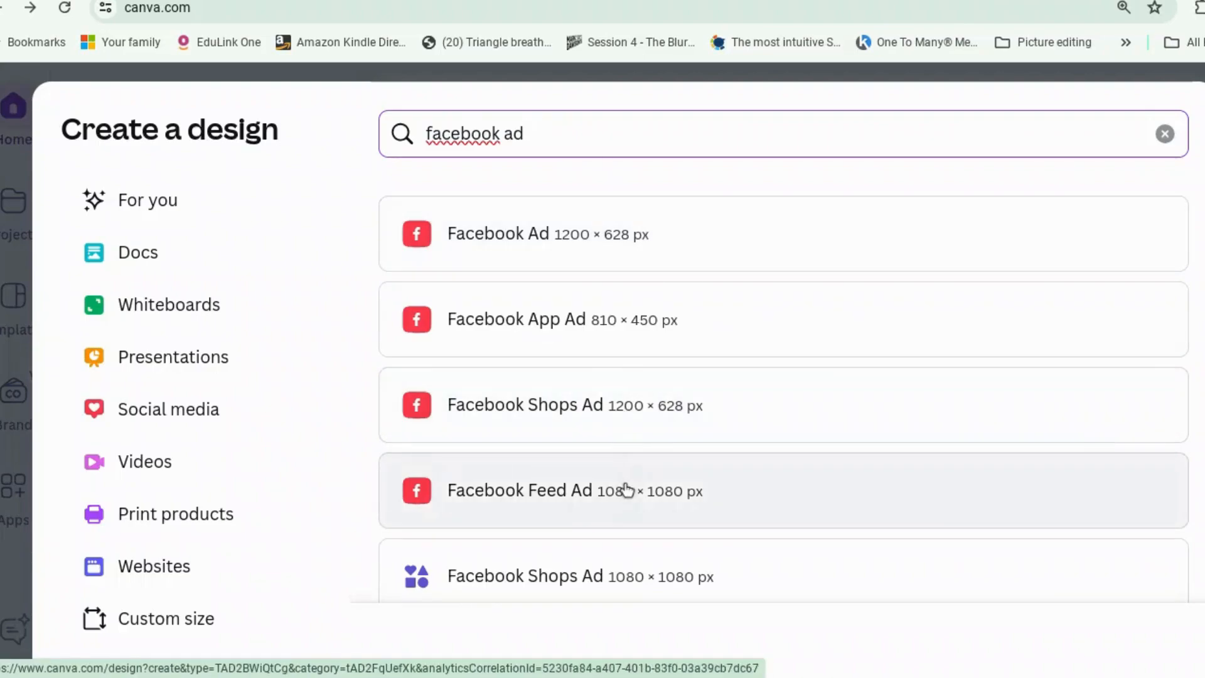
{"action": "left_click", "coordinate": [655, 512]}
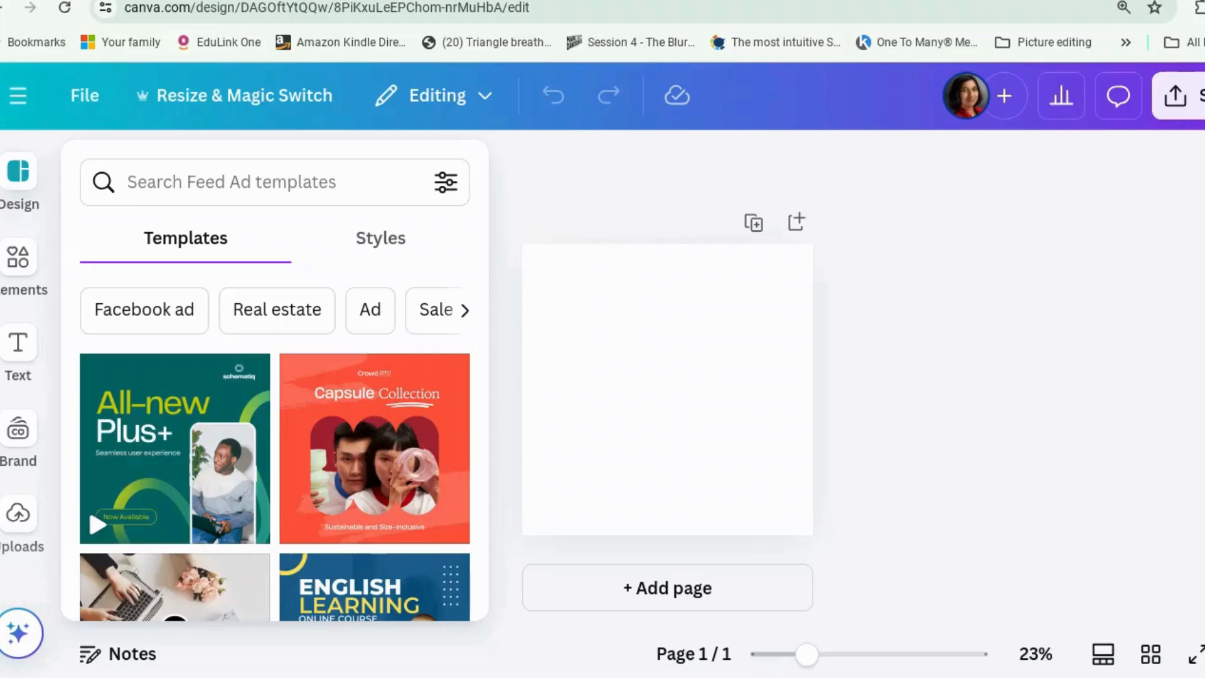
{"action": "left_click", "coordinate": [510, 179]}
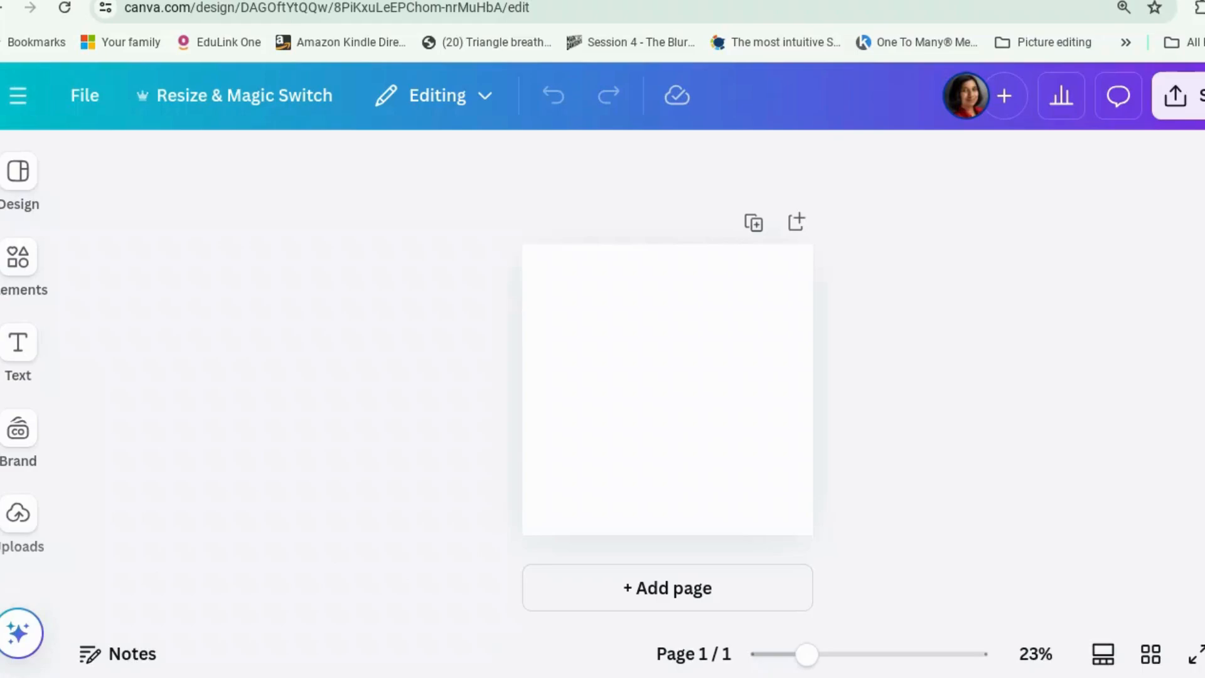
Step: Add the first uploaded Doctor January book cover image to the blank page
{"action": "left_click", "coordinate": [18, 257]}
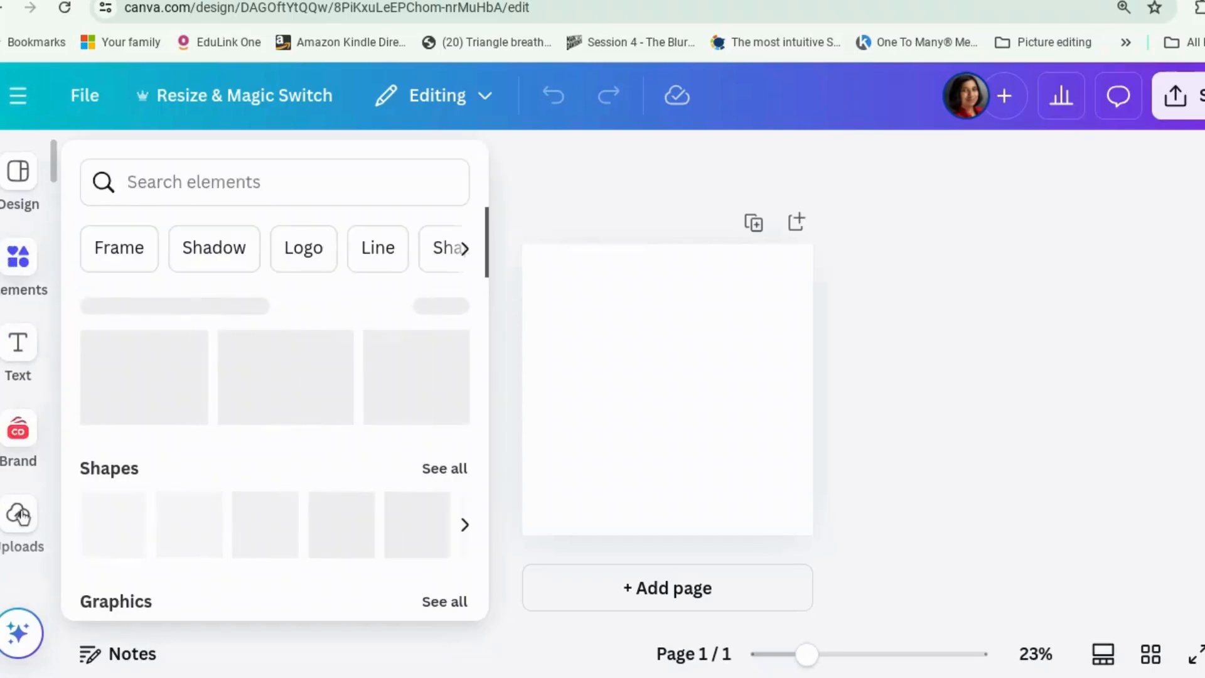
{"action": "left_click", "coordinate": [17, 530]}
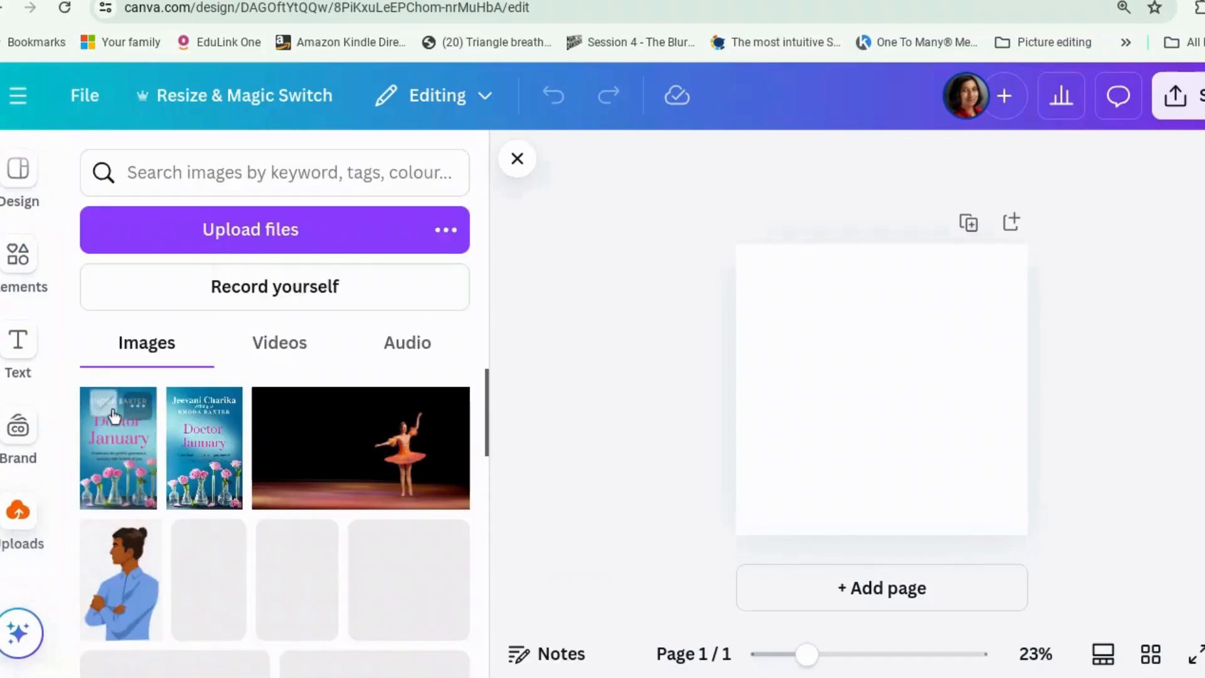
{"action": "left_click", "coordinate": [117, 479]}
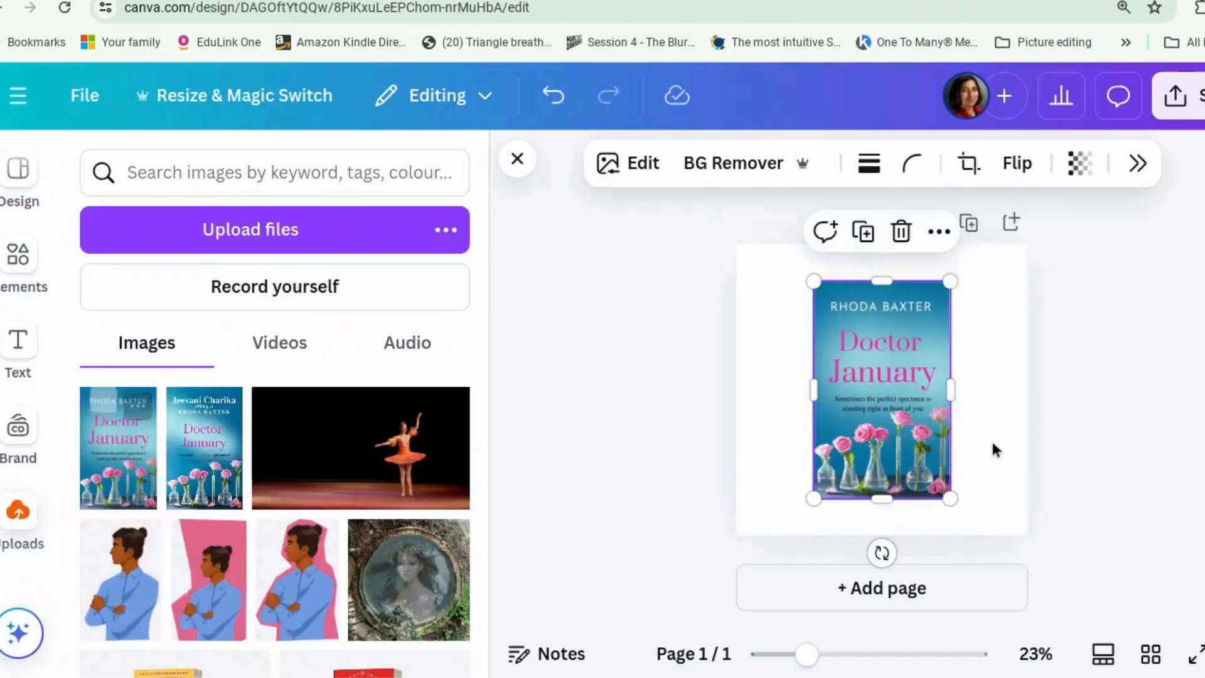
{"action": "left_click", "coordinate": [513, 165]}
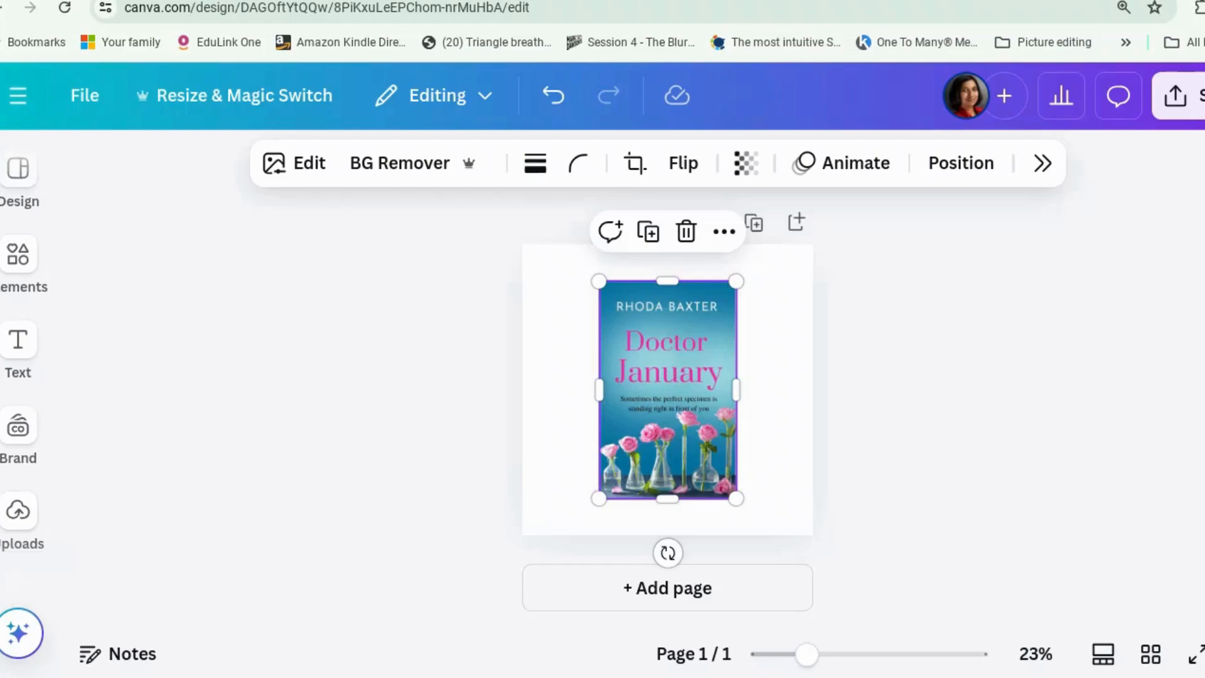
Step: Move the Doctor January cover to the left side of the page
{"action": "left_click_drag", "start_coordinate": [661, 365], "coordinate": [652, 370]}
{"action": "right_click", "coordinate": [652, 370]}
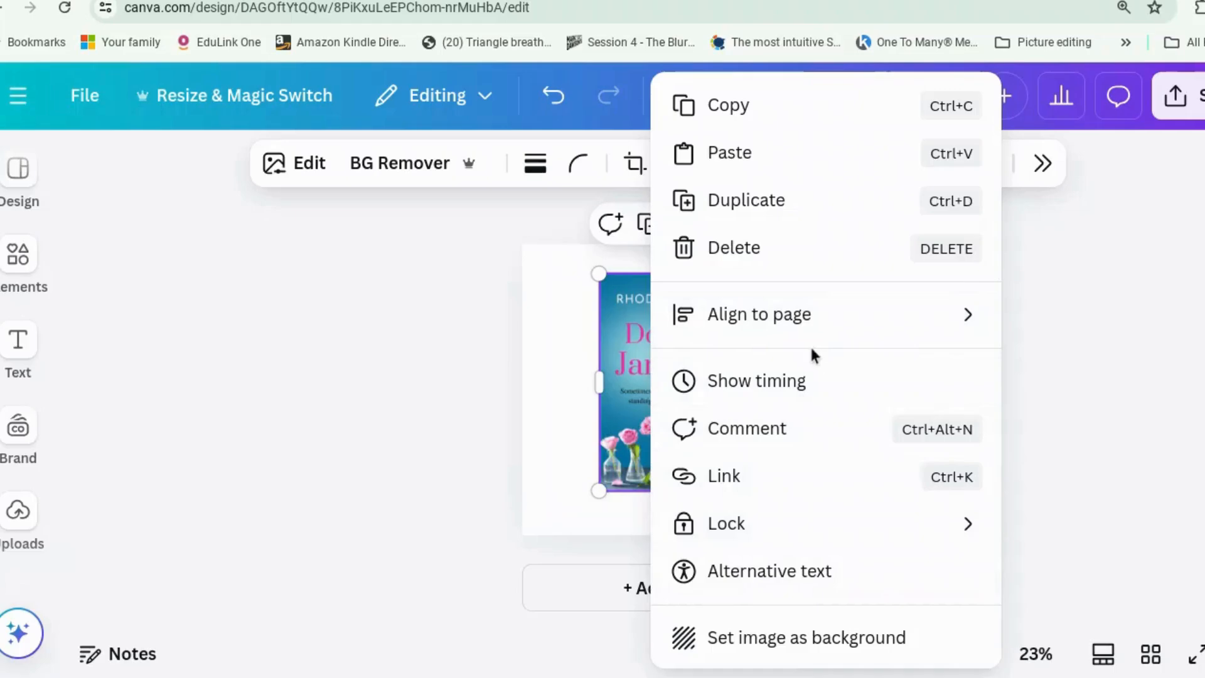
{"action": "left_click", "coordinate": [1095, 310]}
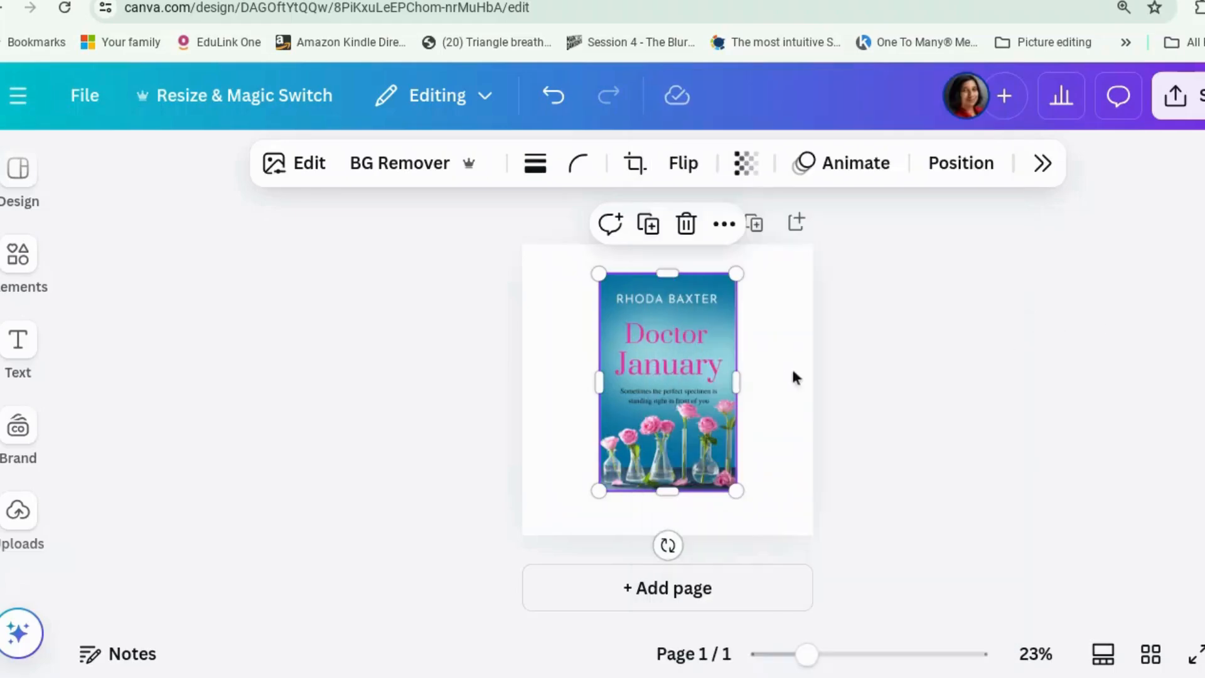
{"action": "left_click_drag", "start_coordinate": [643, 389], "coordinate": [612, 389]}
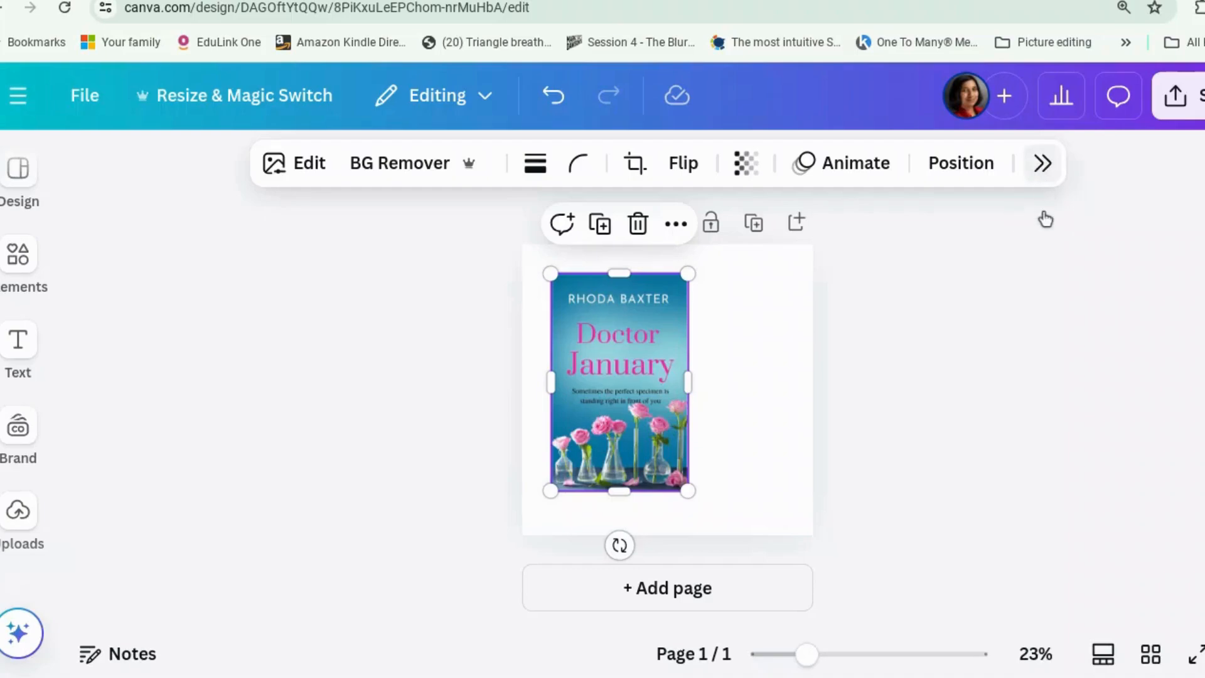
Step: Extract all text from the cover image with Grab Text and delete the extracted text
{"action": "left_click", "coordinate": [1043, 165]}
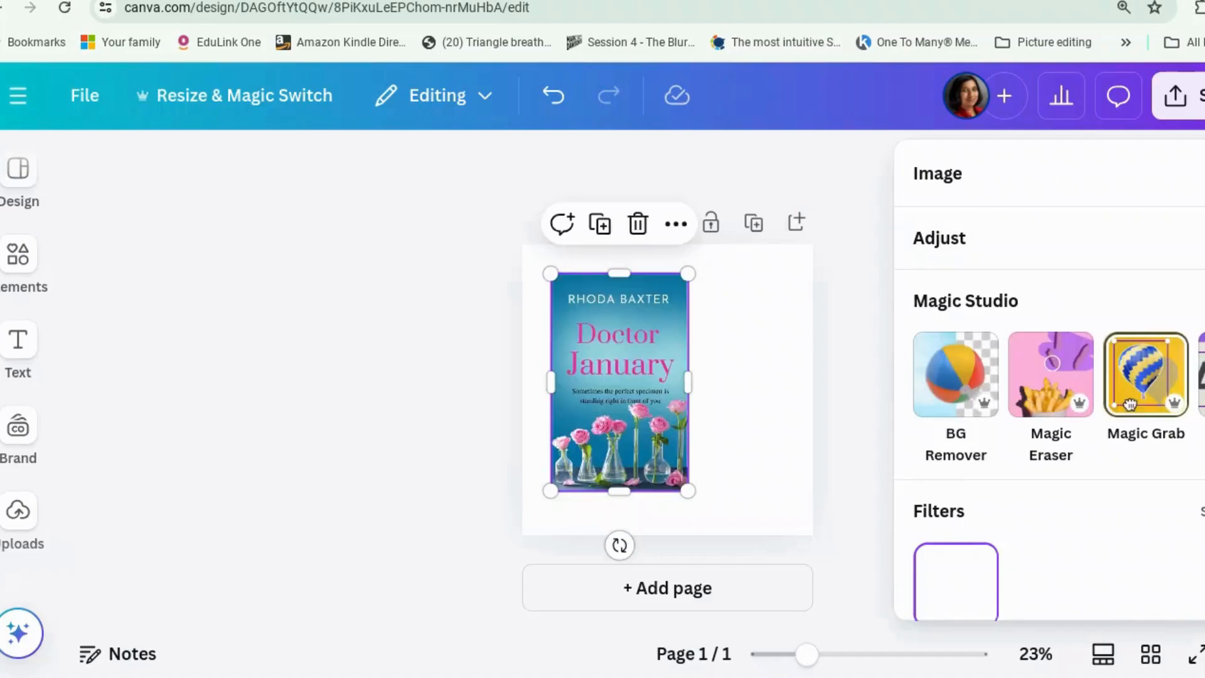
{"action": "left_click", "coordinate": [1204, 375]}
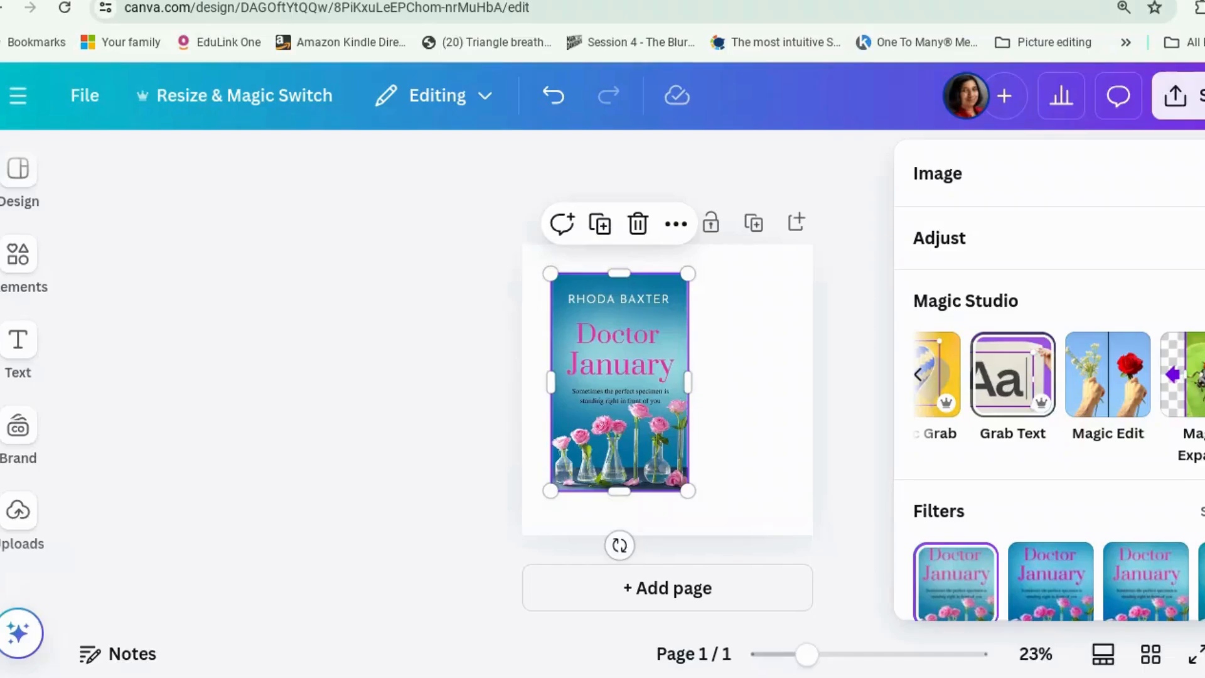
{"action": "left_click", "coordinate": [1022, 384]}
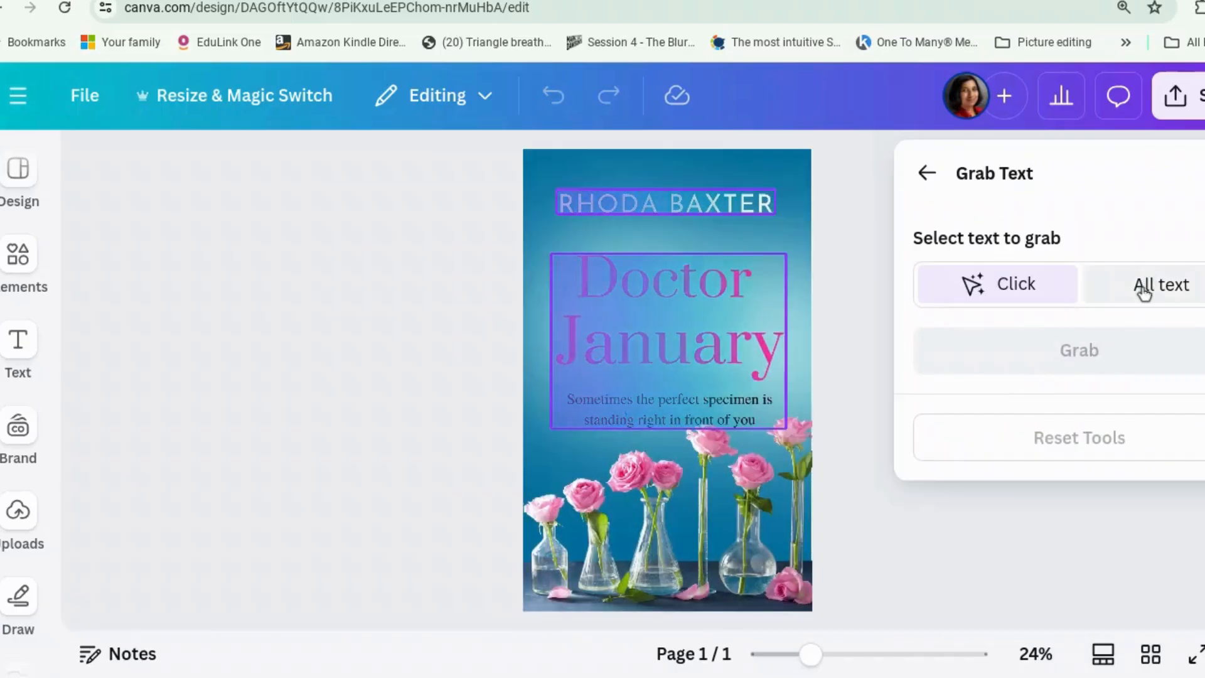
{"action": "left_click", "coordinate": [1144, 290]}
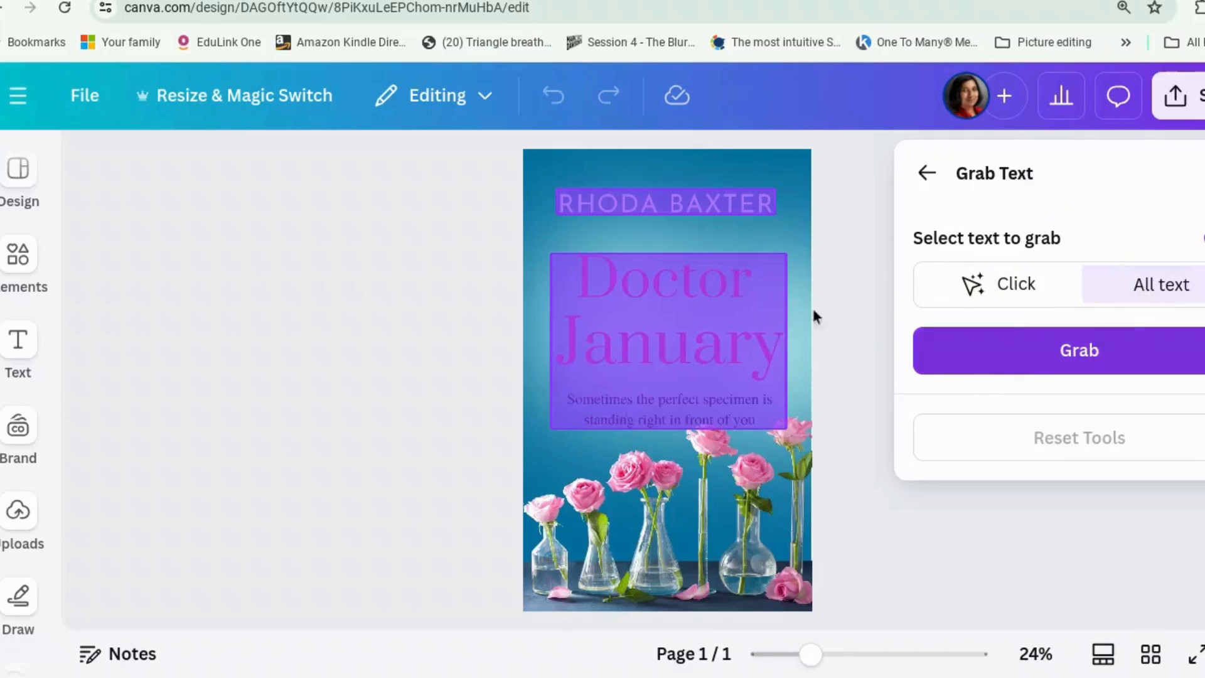
{"action": "left_click", "coordinate": [1044, 371]}
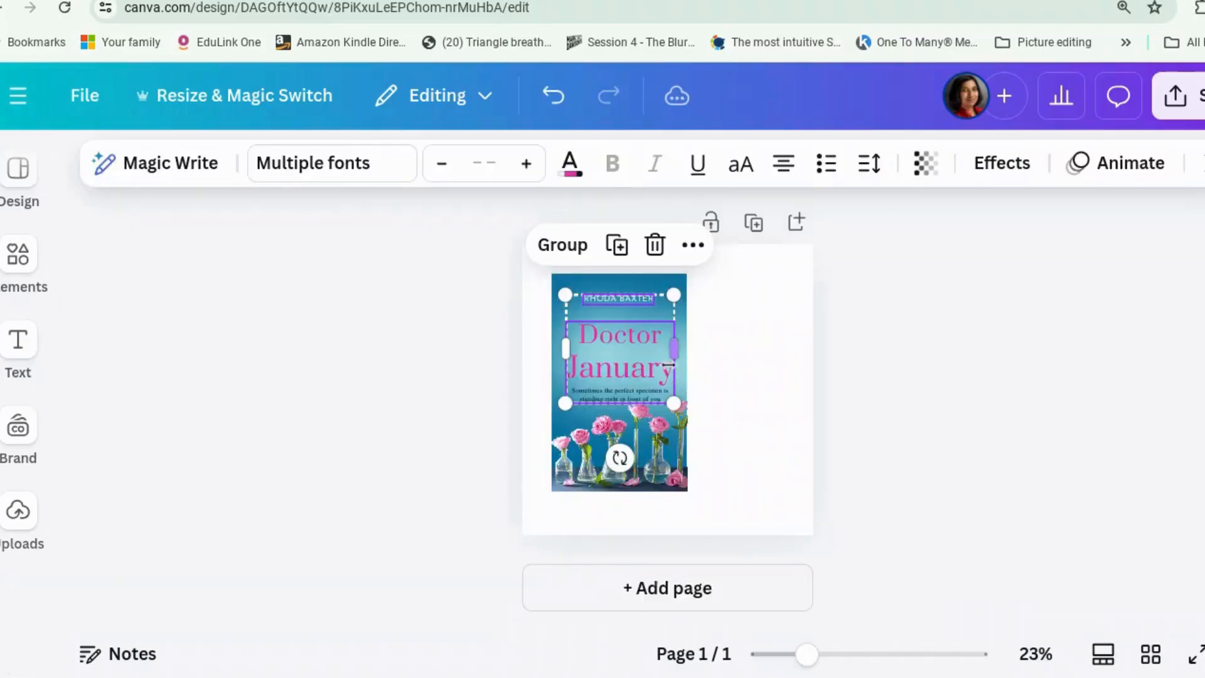
{"action": "mouse_move", "coordinate": [660, 364]}
{"action": "left_mouse_down"}
{"action": "mouse_move", "coordinate": [646, 358]}
{"action": "mouse_move", "coordinate": [646, 334]}
{"action": "mouse_move", "coordinate": [639, 358]}
{"action": "left_mouse_up"}
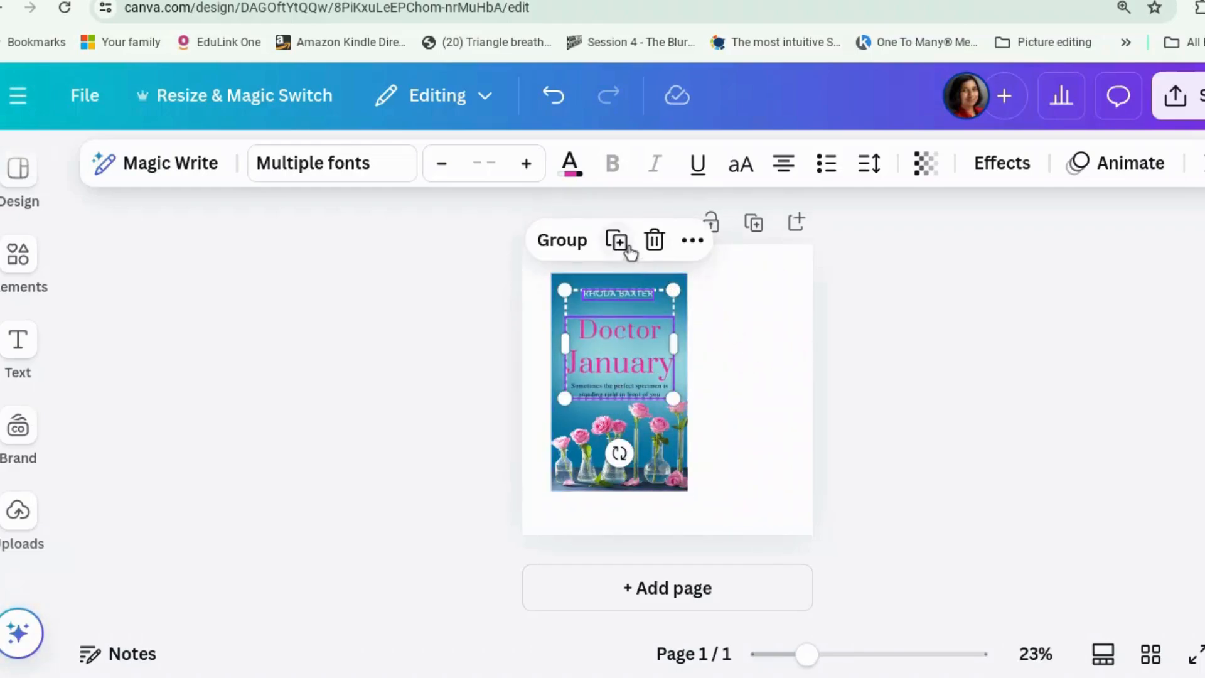
{"action": "left_click", "coordinate": [655, 241]}
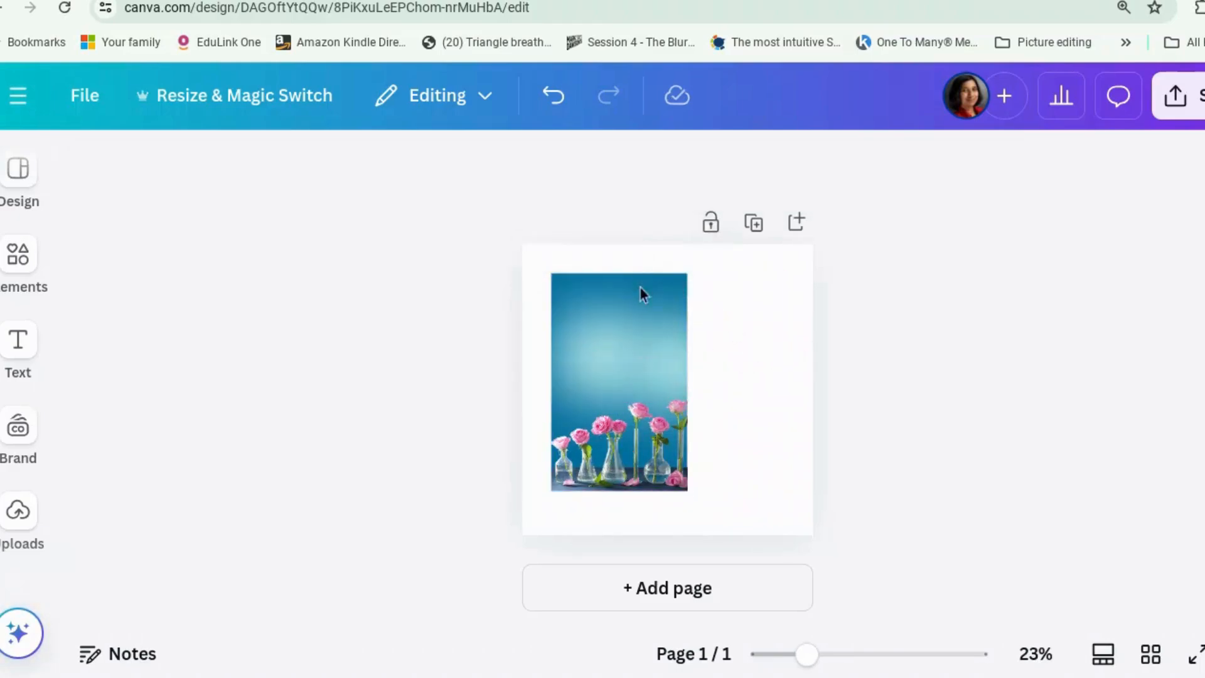
Step: Enlarge the textless cover image from its corners until it fills the whole page as a backdrop
{"action": "left_click", "coordinate": [637, 343]}
{"action": "left_click_drag", "start_coordinate": [688, 276], "coordinate": [958, 154]}
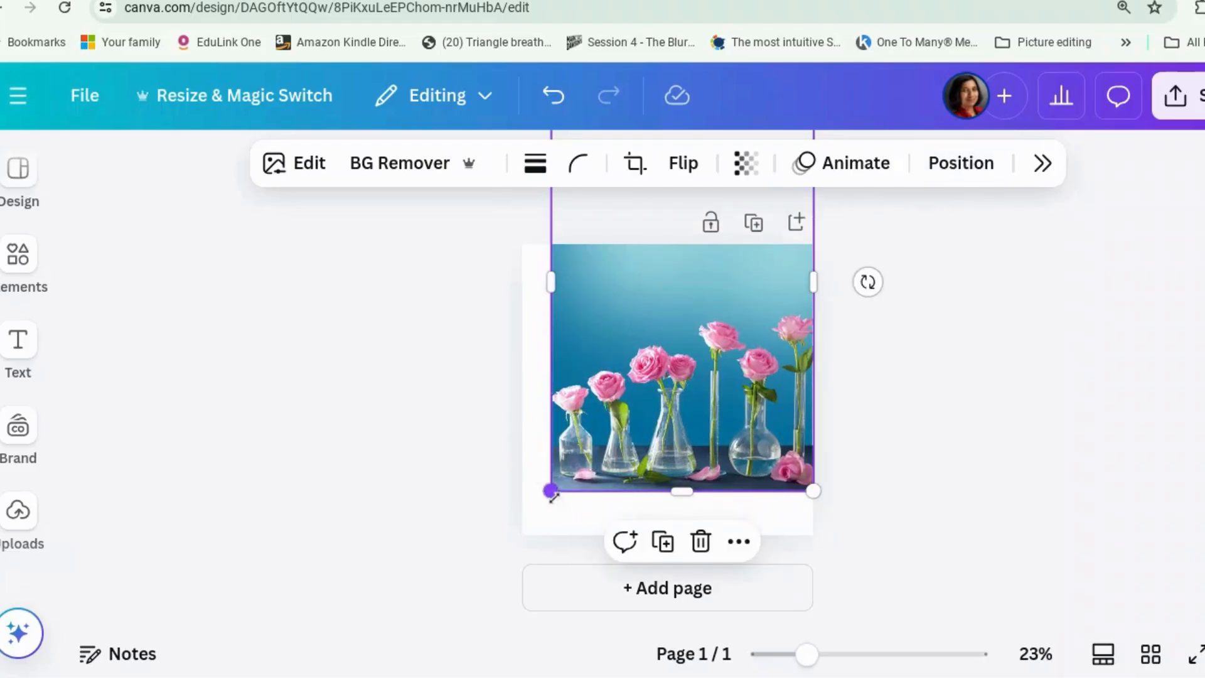
{"action": "left_click_drag", "start_coordinate": [551, 491], "coordinate": [487, 511]}
Step: Place the original Doctor January cover from the uploads on the left half of the page, over the backdrop
{"action": "left_click", "coordinate": [17, 343]}
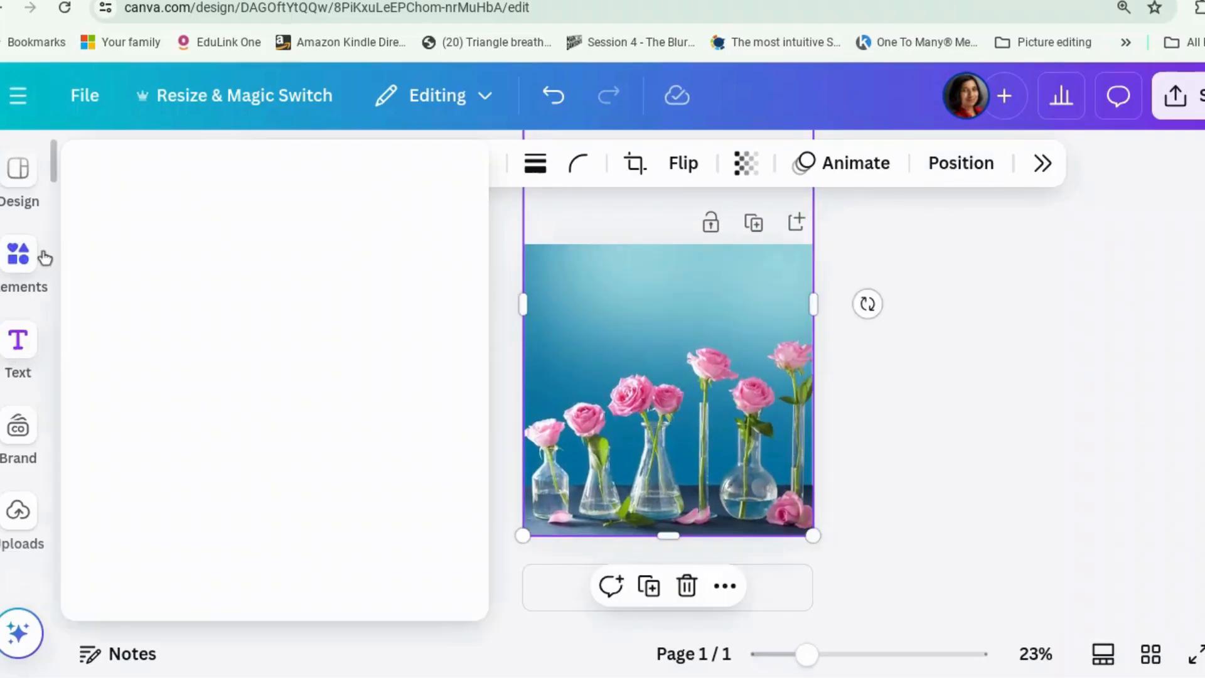
{"action": "left_click", "coordinate": [18, 510]}
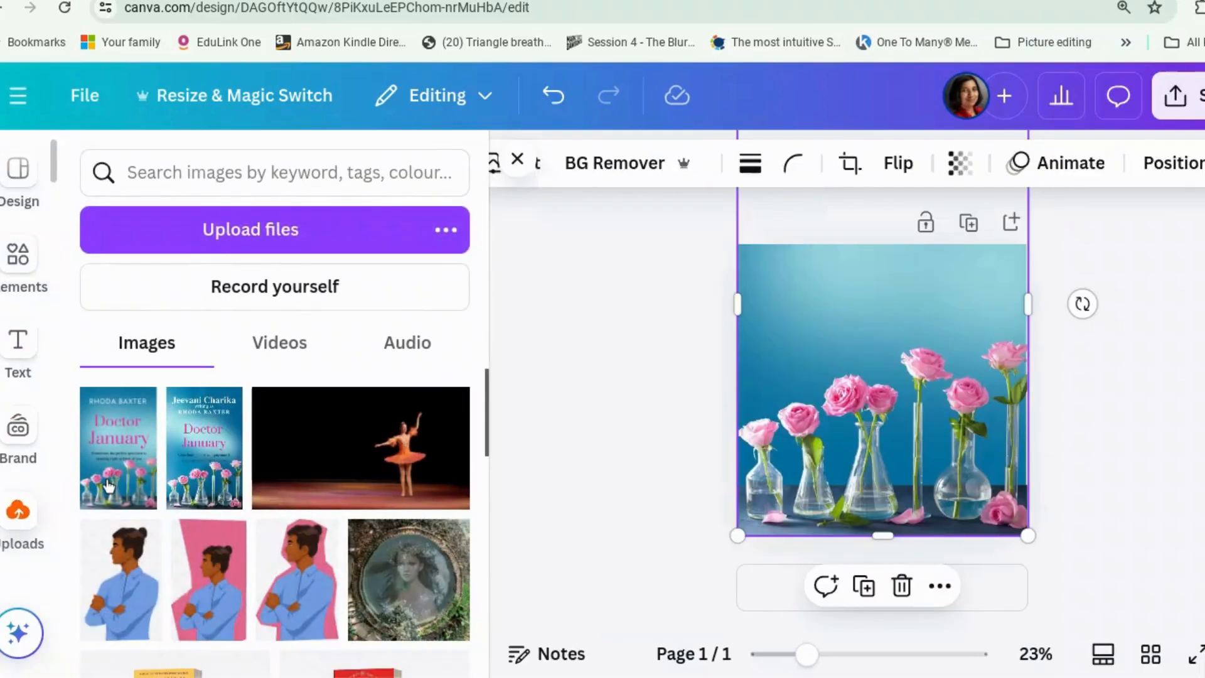
{"action": "left_click_drag", "start_coordinate": [108, 486], "coordinate": [824, 359]}
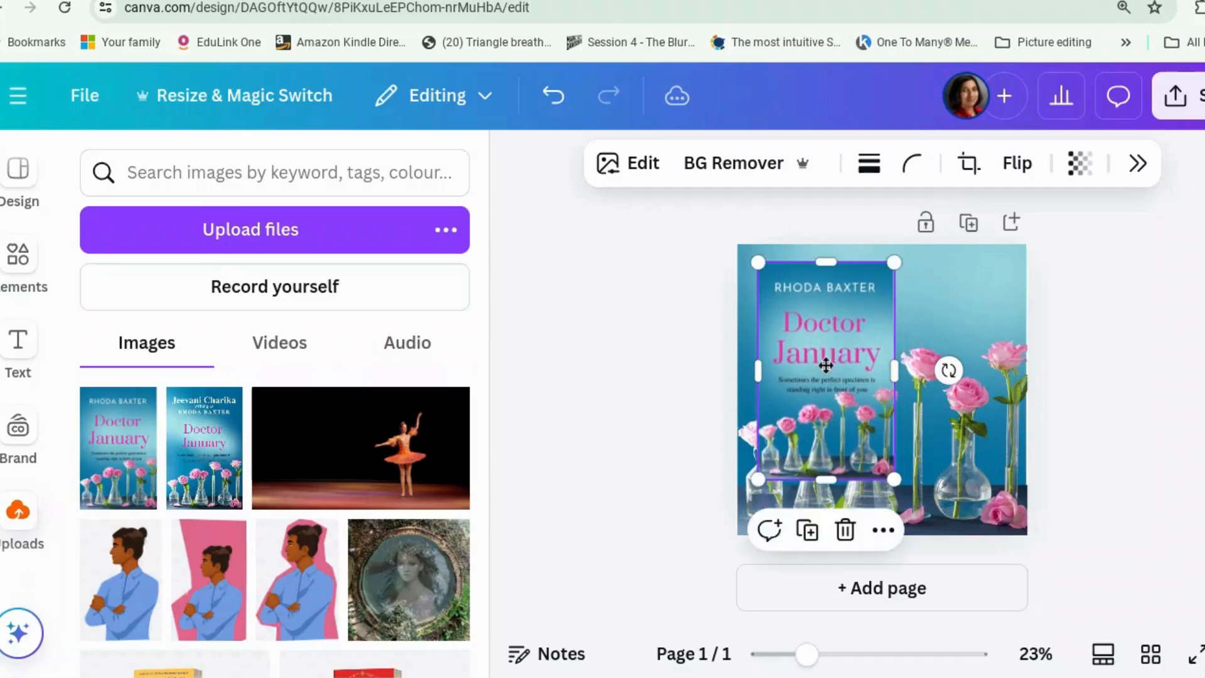
{"action": "left_click", "coordinate": [1135, 402]}
Step: Shift the backdrop image down so its roses sit at the page's lower edge, and enlarge it slightly to cover the right edge
{"action": "left_click_drag", "start_coordinate": [992, 319], "coordinate": [994, 415]}
{"action": "left_click", "coordinate": [1181, 300]}
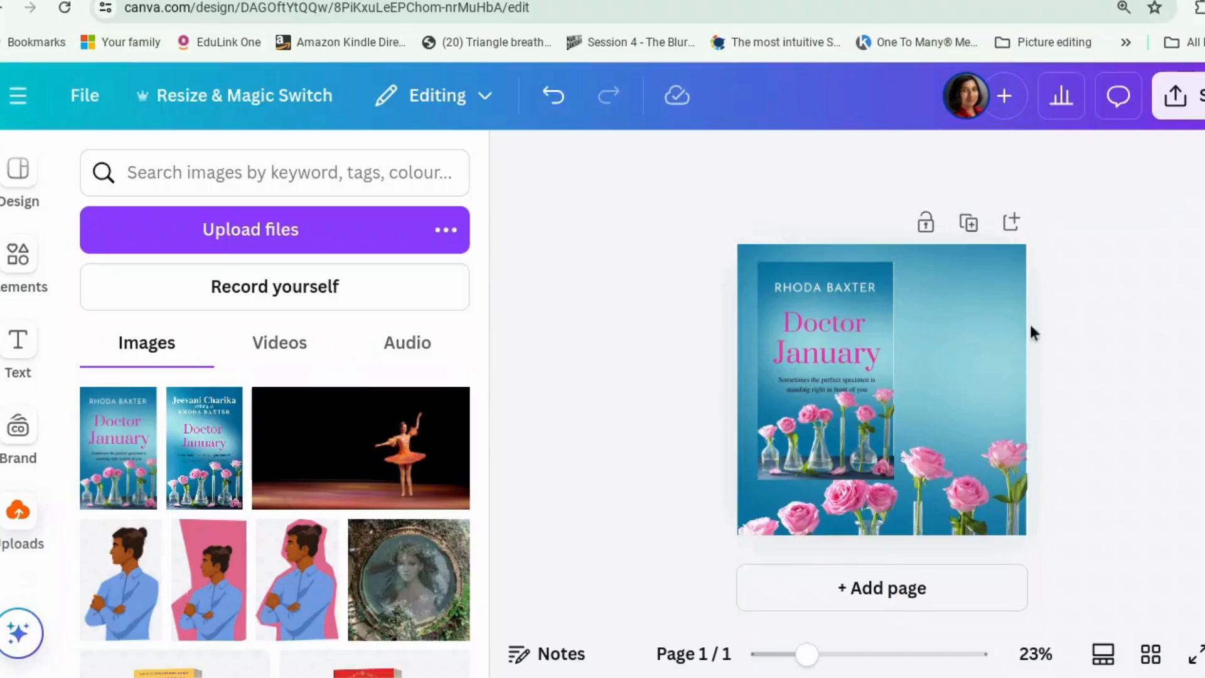
{"action": "left_click", "coordinate": [981, 334]}
{"action": "left_click_drag", "start_coordinate": [974, 335], "coordinate": [974, 335]}
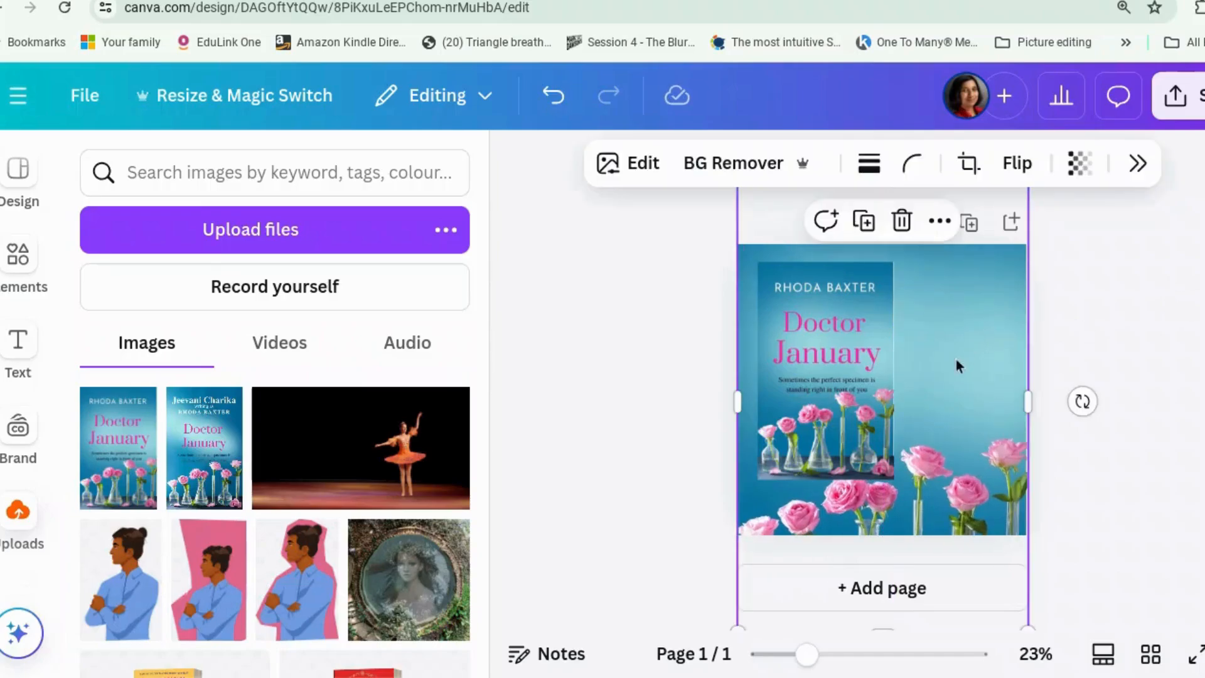
{"action": "scroll", "coordinate": [1017, 414], "scroll_direction": "down", "scroll_amount": 1}
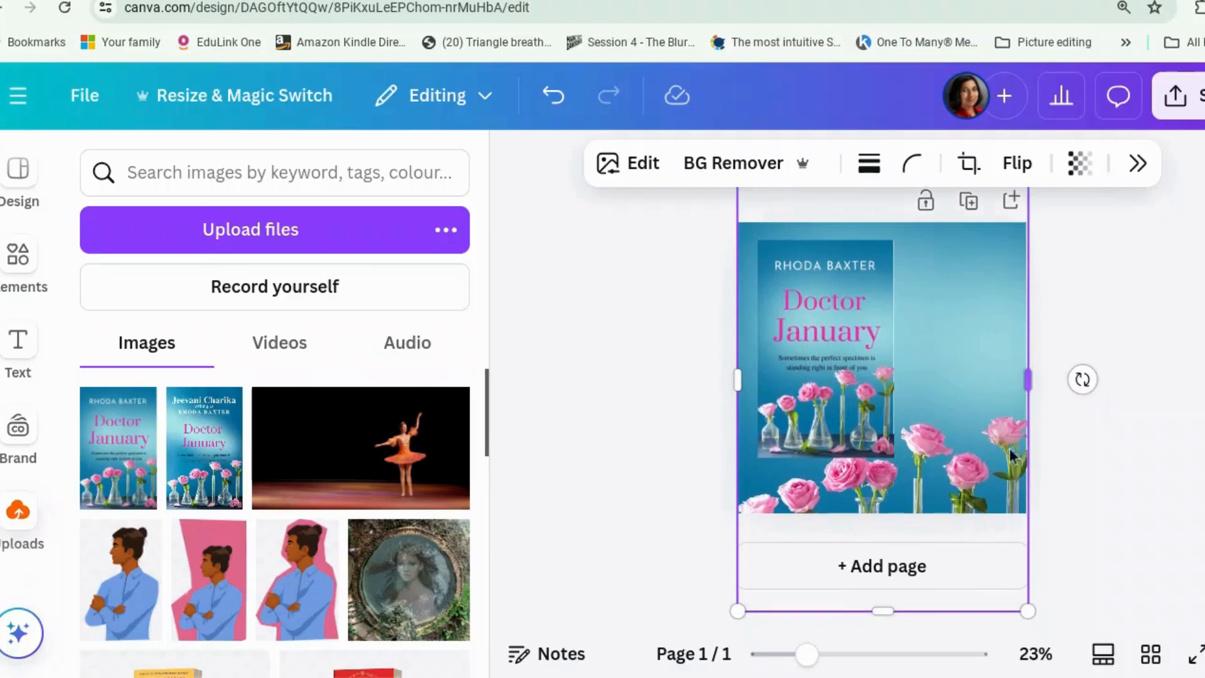
{"action": "left_click_drag", "start_coordinate": [1026, 611], "coordinate": [1039, 621]}
{"action": "left_click", "coordinate": [1108, 558]}
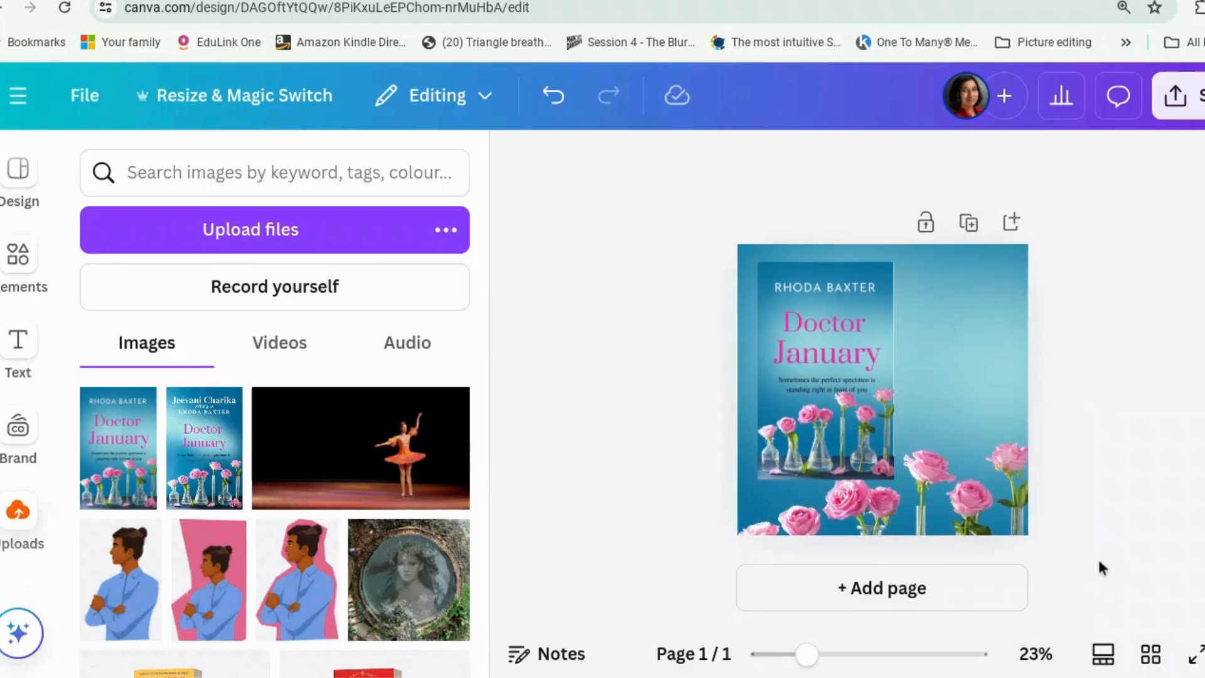
Step: Apply a Glow shadow to the small Doctor January cover, trying the Drop style for comparison
{"action": "left_click", "coordinate": [838, 371]}
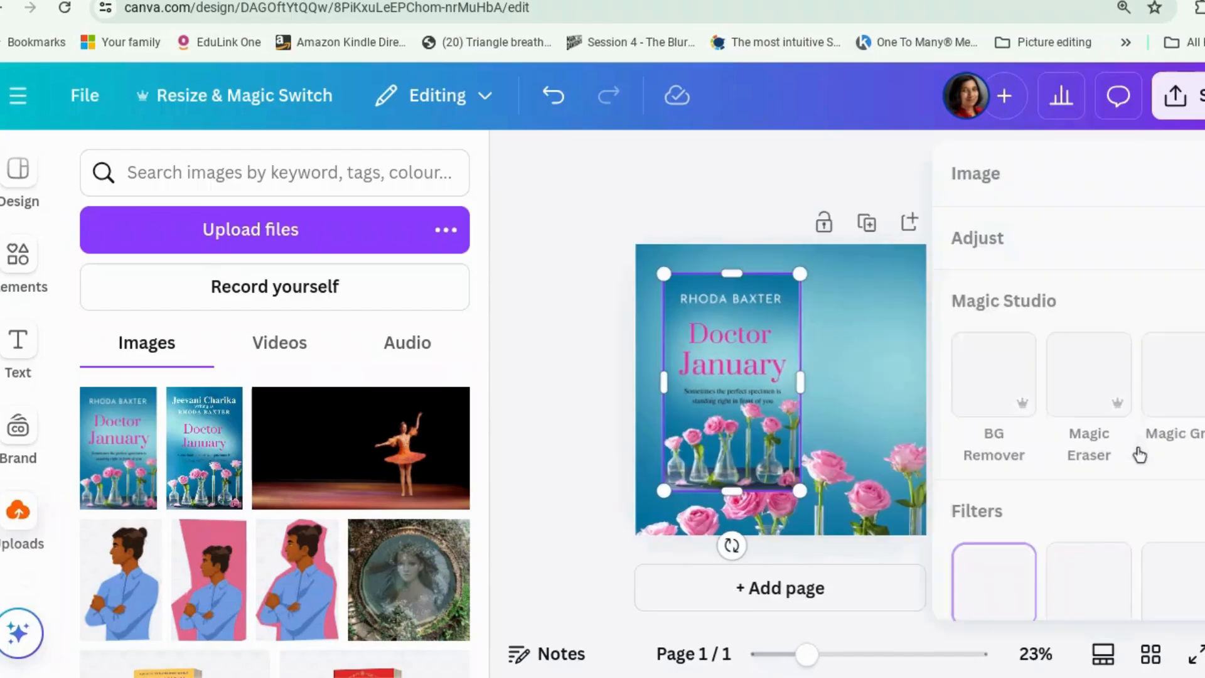
{"action": "scroll", "coordinate": [1140, 449], "scroll_direction": "down", "scroll_amount": 3}
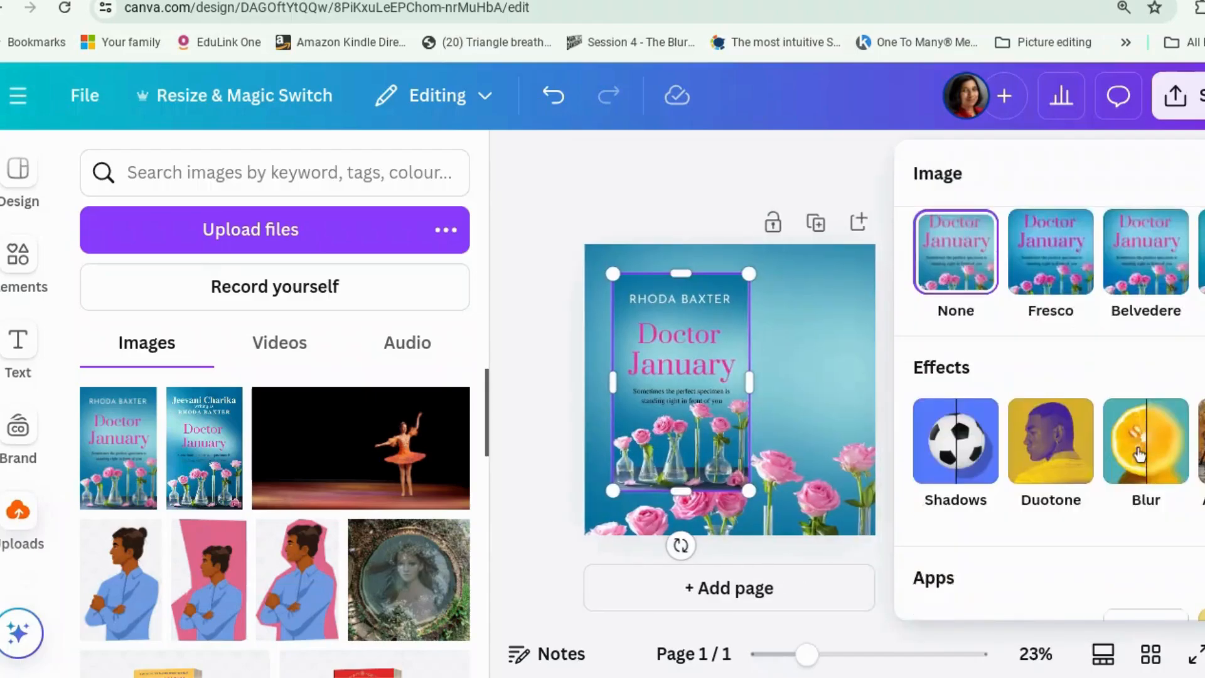
{"action": "left_click", "coordinate": [950, 424]}
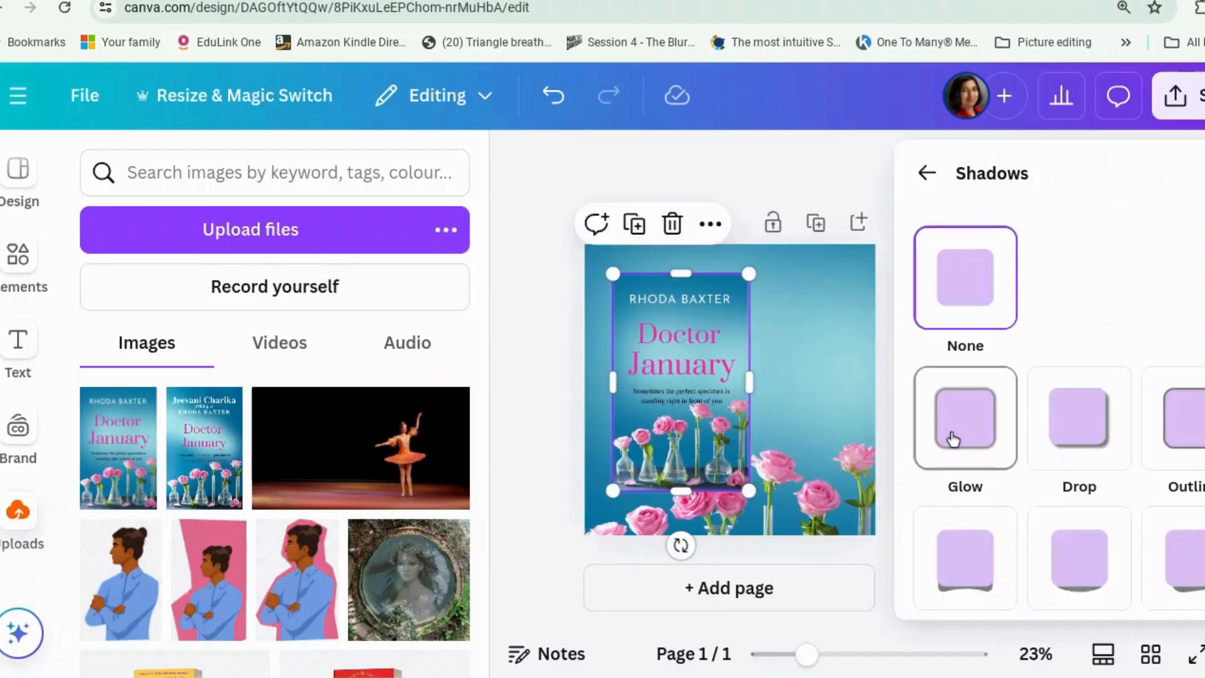
{"action": "left_click", "coordinate": [953, 439]}
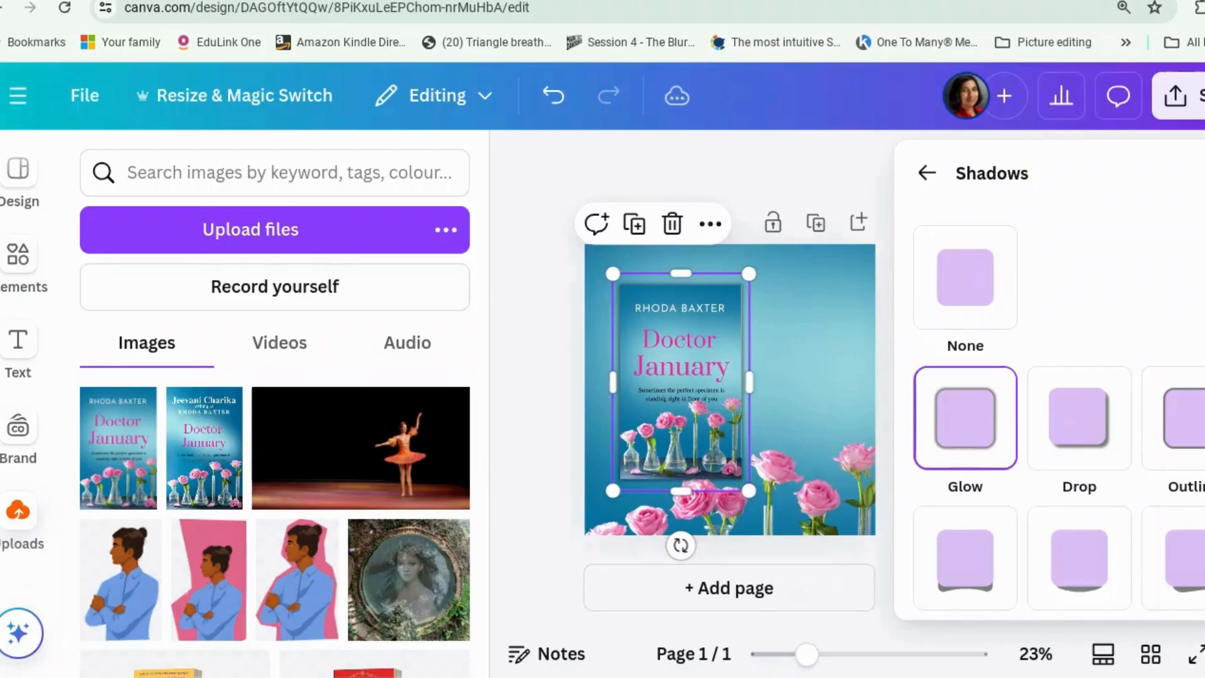
{"action": "left_click", "coordinate": [1076, 448]}
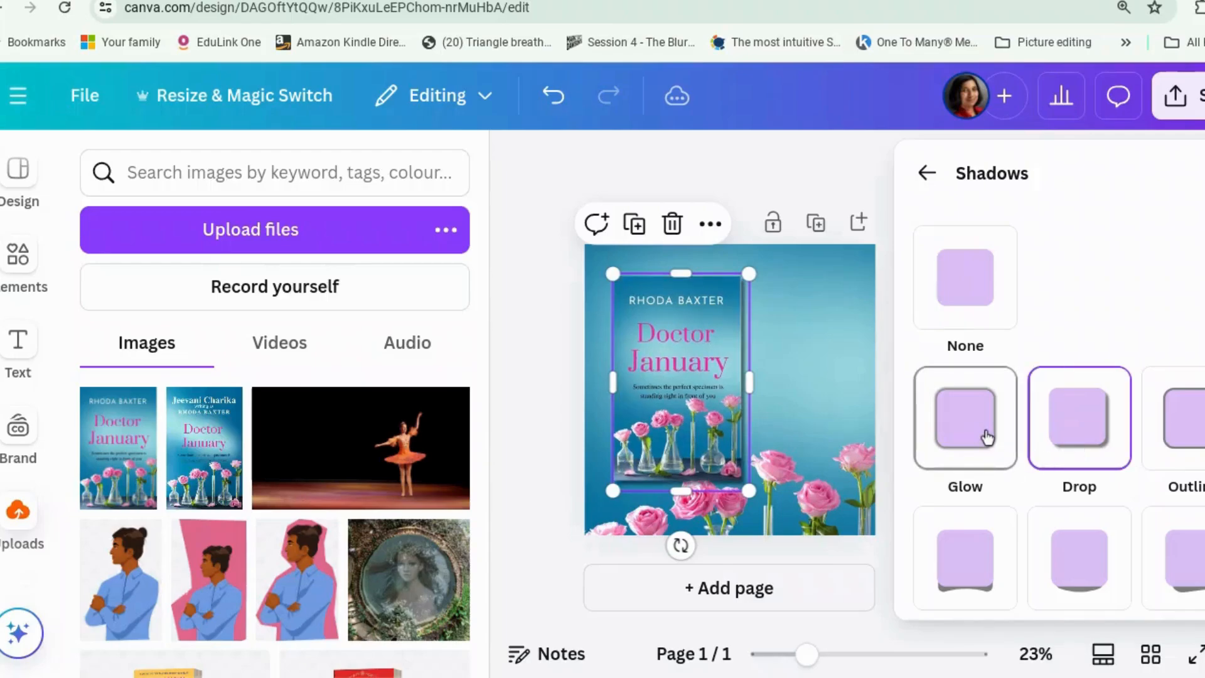
{"action": "left_click", "coordinate": [987, 437]}
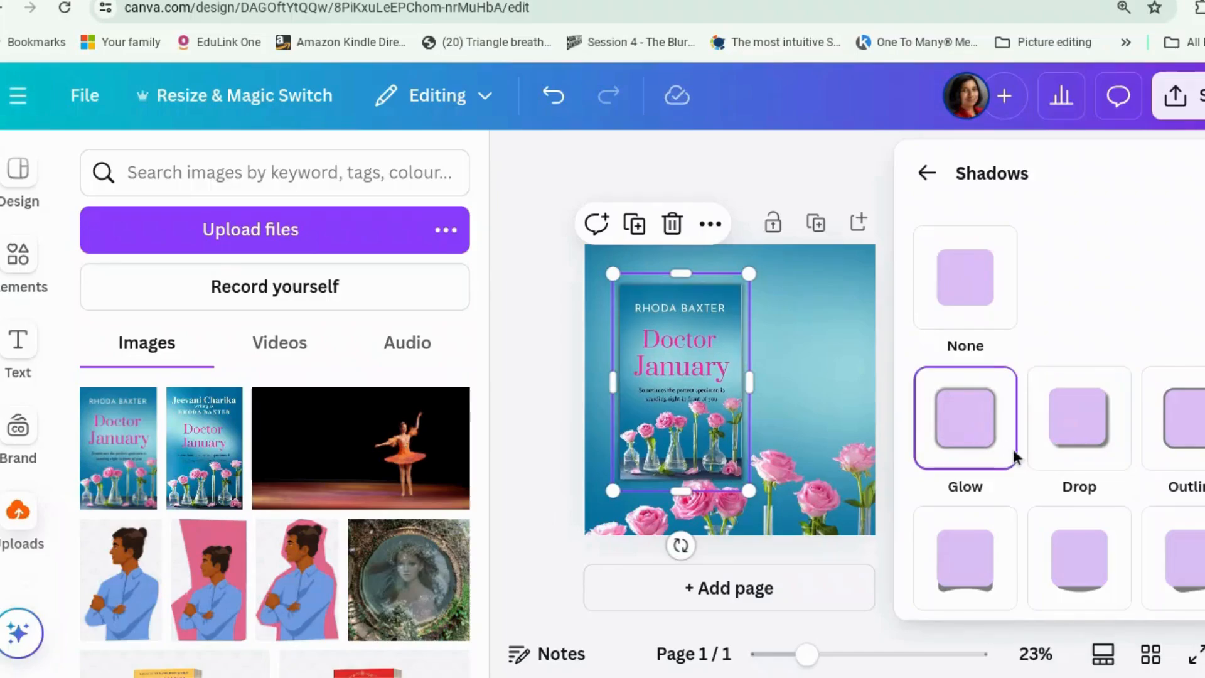
Step: Increase the size and blur amount of the Glow shadow on the small Doctor January cover
{"action": "scroll", "coordinate": [1026, 524], "scroll_direction": "down", "scroll_amount": 5}
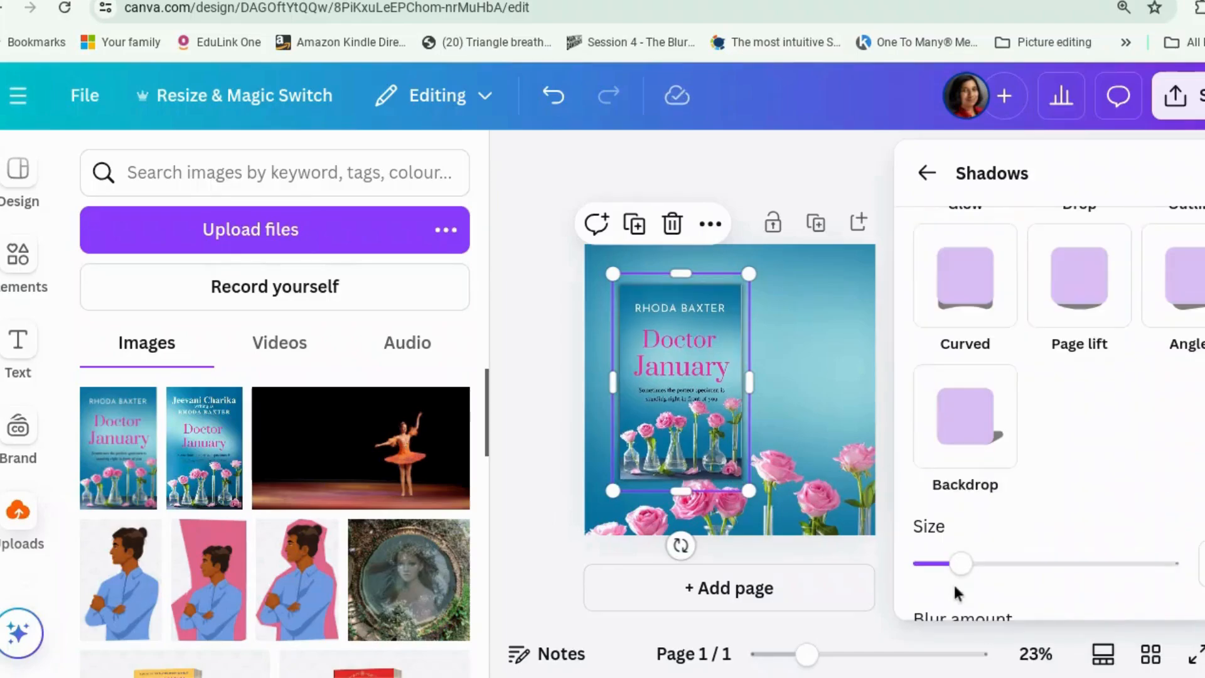
{"action": "left_click_drag", "start_coordinate": [968, 564], "coordinate": [992, 563]}
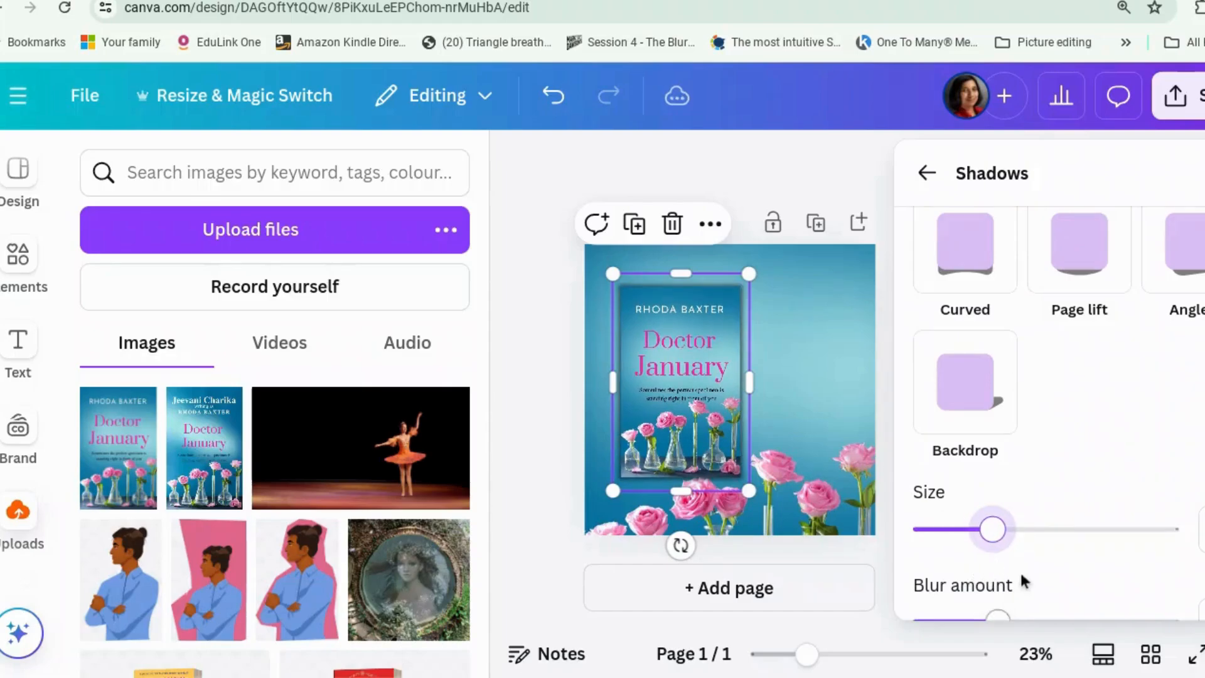
{"action": "scroll", "coordinate": [1016, 562], "scroll_direction": "down", "scroll_amount": 1}
{"action": "left_click_drag", "start_coordinate": [1002, 593], "coordinate": [1016, 594]}
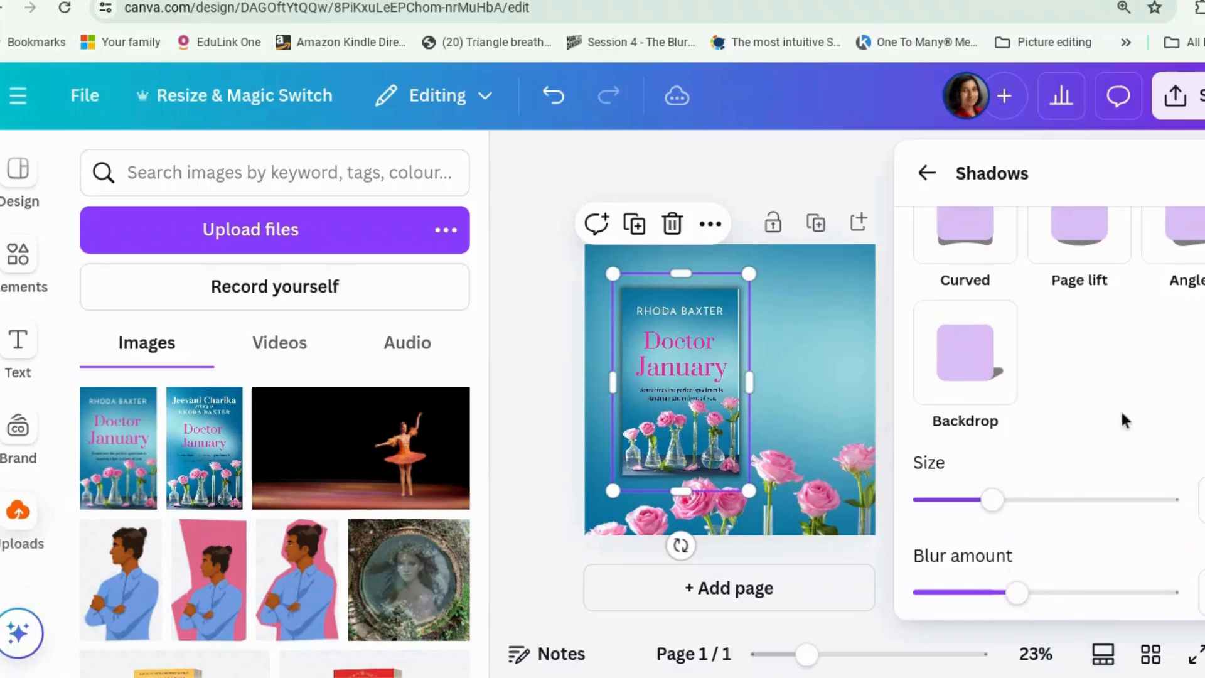
{"action": "left_click", "coordinate": [1203, 173]}
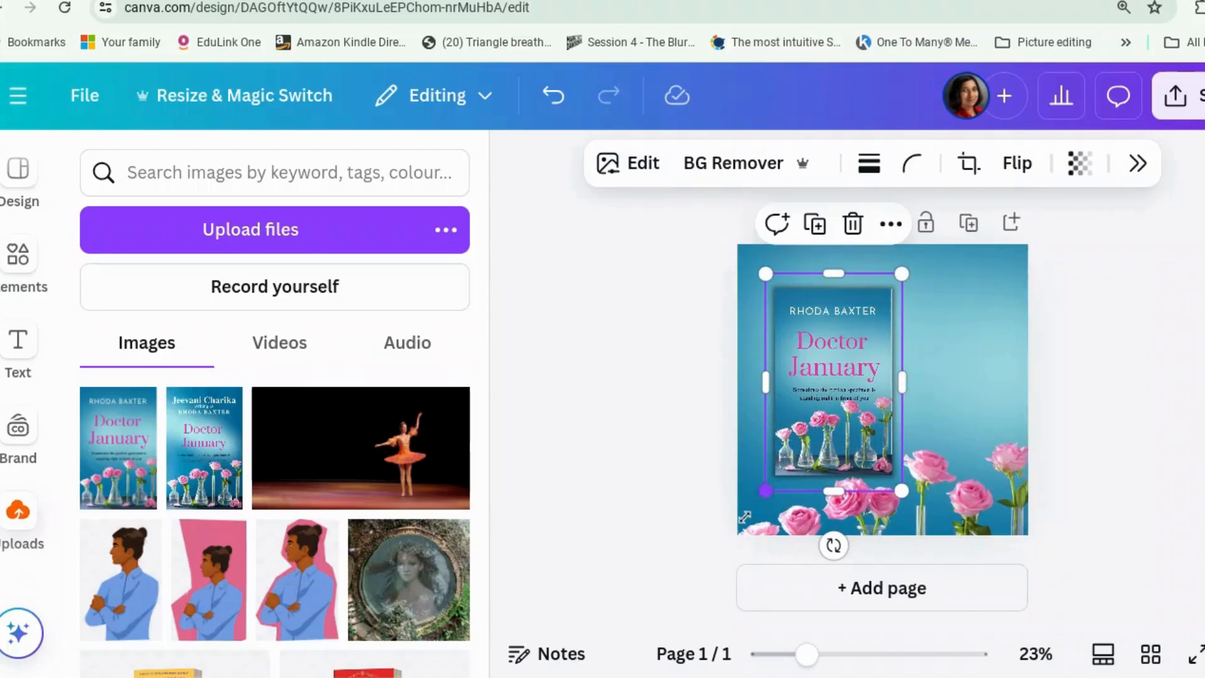
Step: Enlarge and reposition the small cover slightly, and move the backdrop up until its vases stand fully inside the page's lower edge
{"action": "left_click_drag", "start_coordinate": [766, 491], "coordinate": [747, 520]}
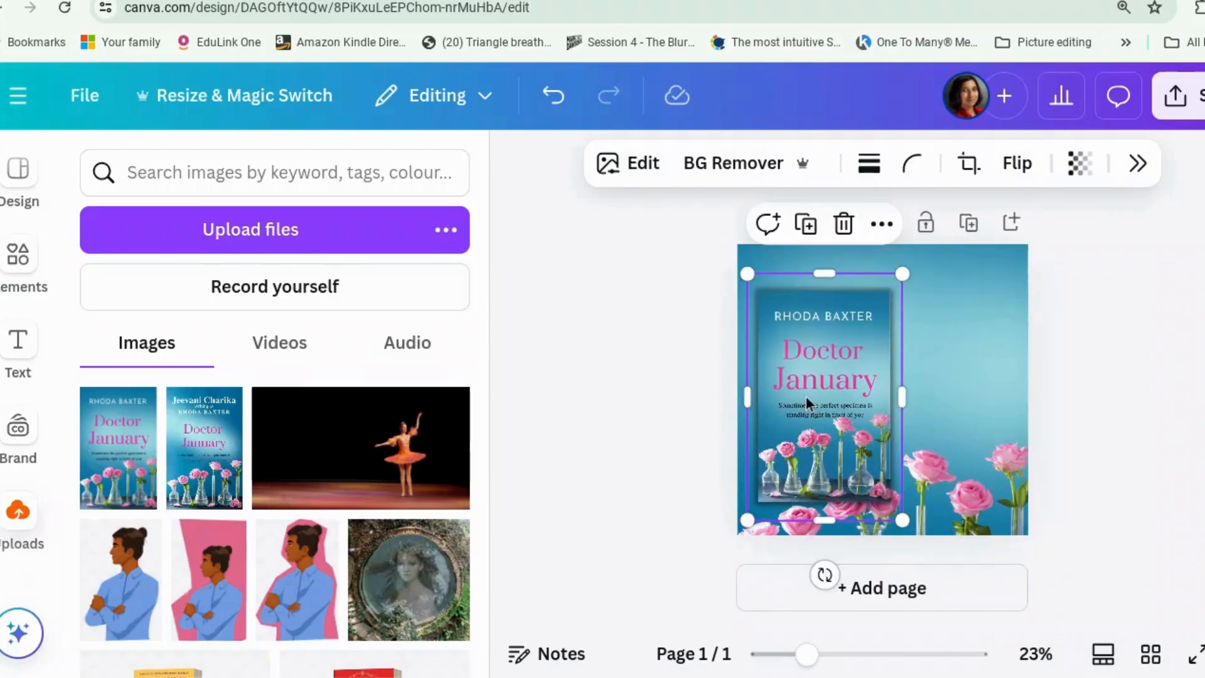
{"action": "left_click_drag", "start_coordinate": [806, 396], "coordinate": [814, 377]}
{"action": "left_click", "coordinate": [1104, 355]}
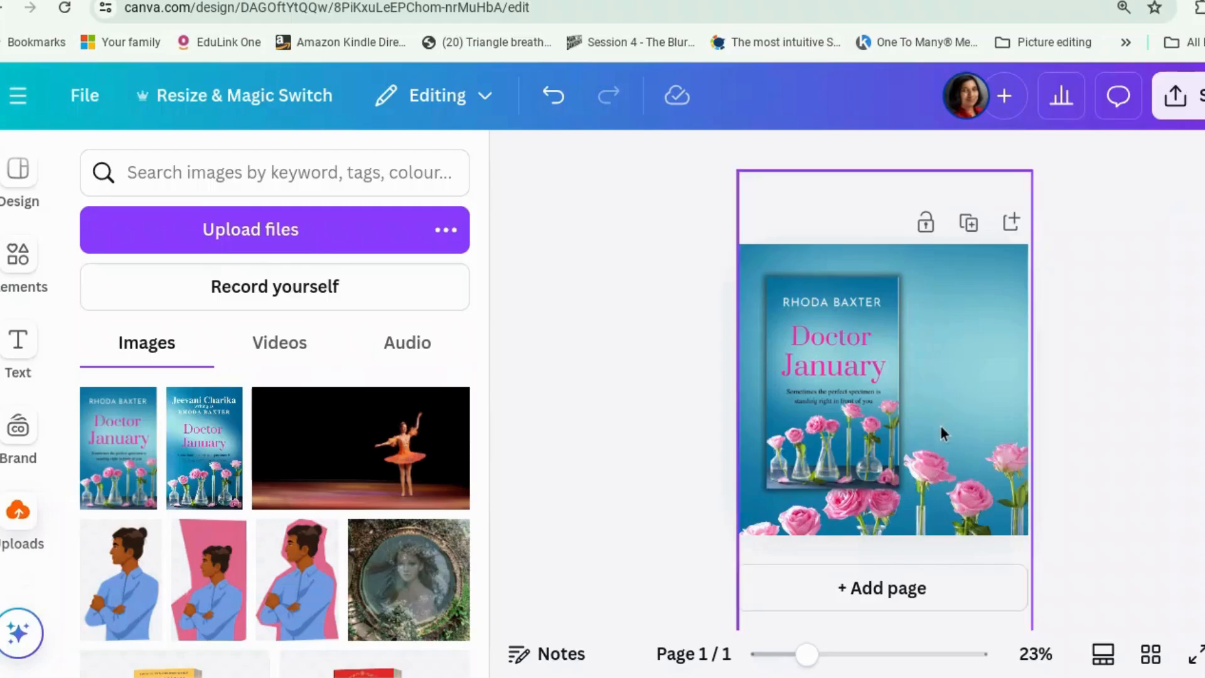
{"action": "left_click_drag", "start_coordinate": [951, 444], "coordinate": [939, 351]}
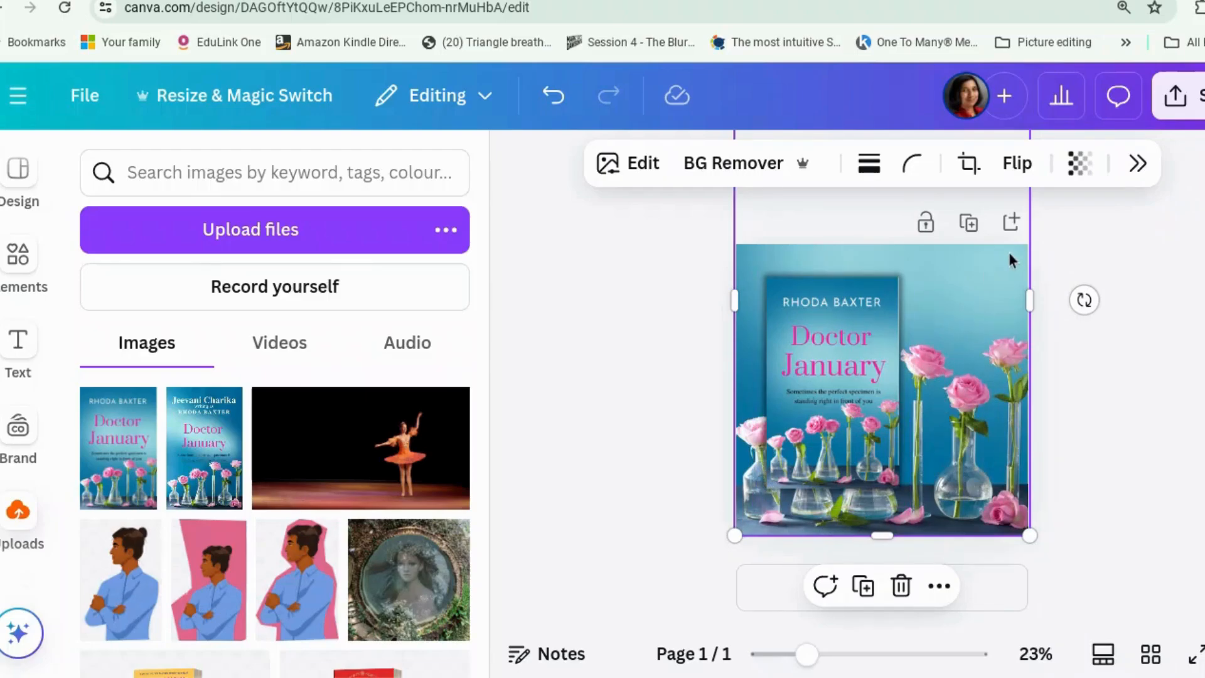
Step: Separate the backdrop's three left flasks and their roses with Magic Grab and delete the grabbed piece
{"action": "left_click", "coordinate": [1137, 164]}
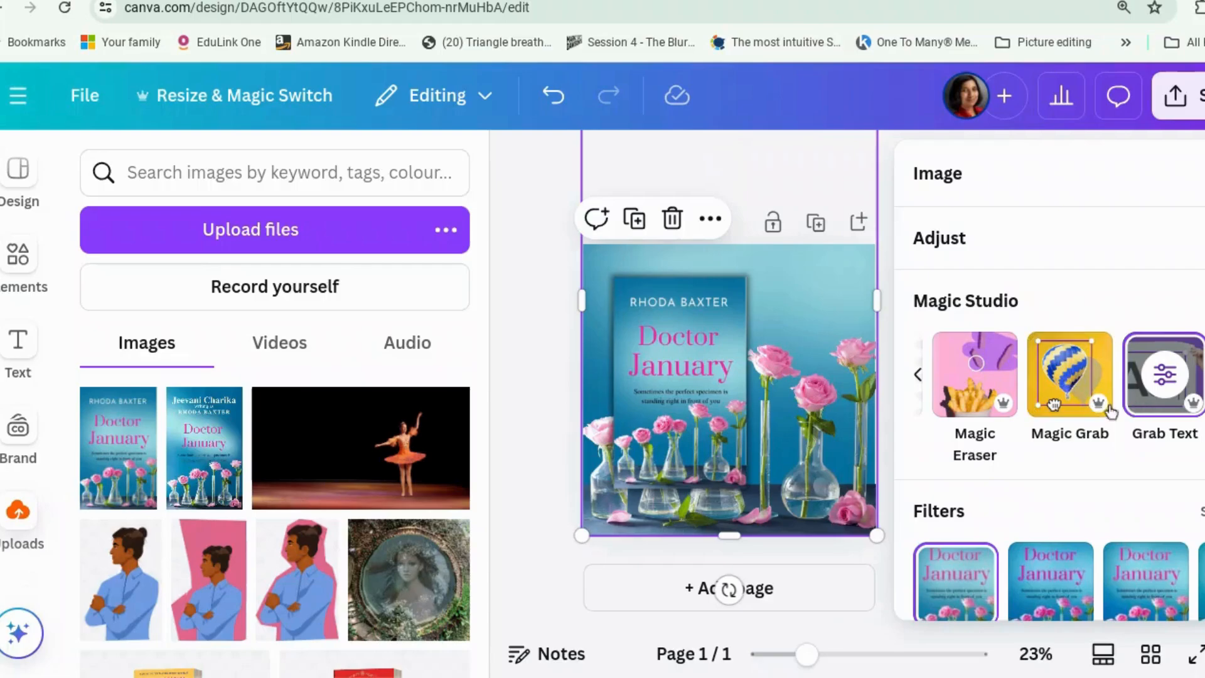
{"action": "left_click", "coordinate": [1054, 404]}
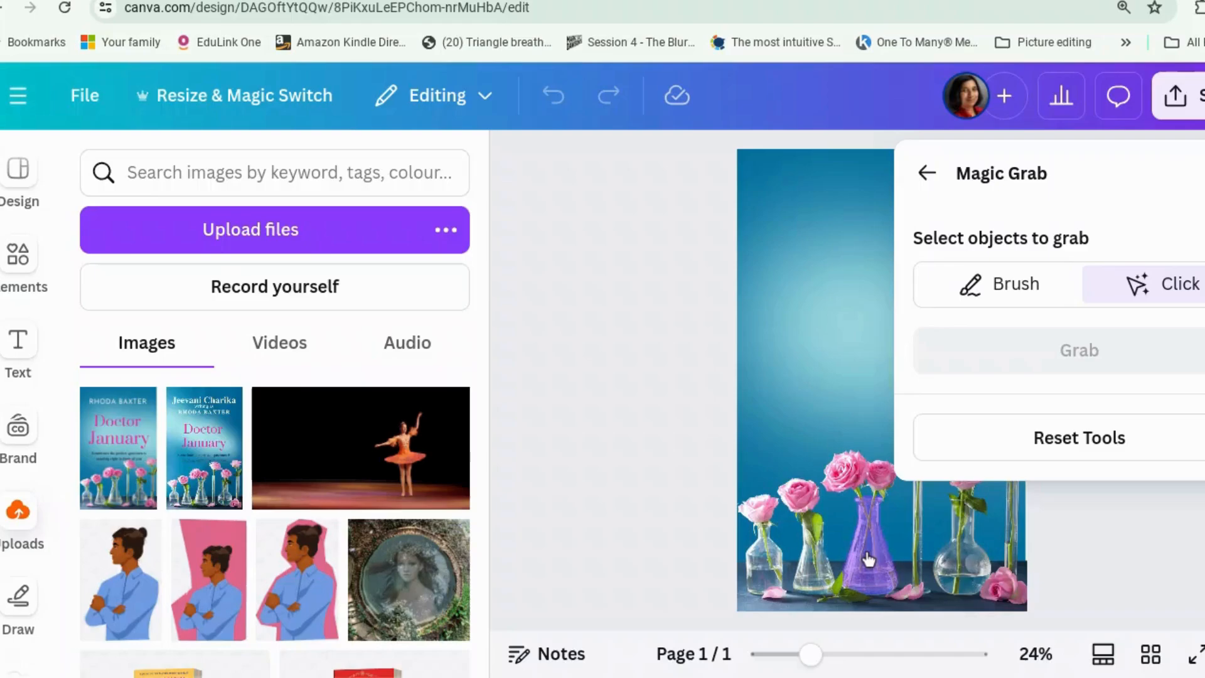
{"action": "left_click", "coordinate": [869, 559]}
{"action": "left_click", "coordinate": [816, 556]}
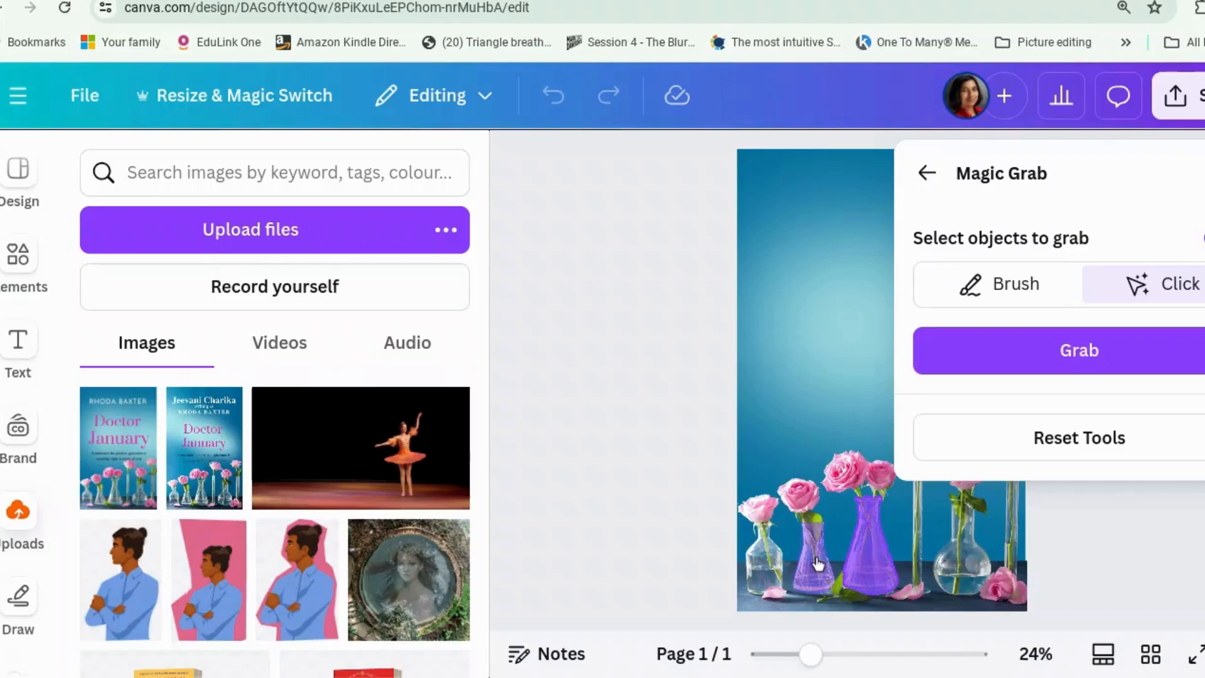
{"action": "left_click", "coordinate": [769, 578]}
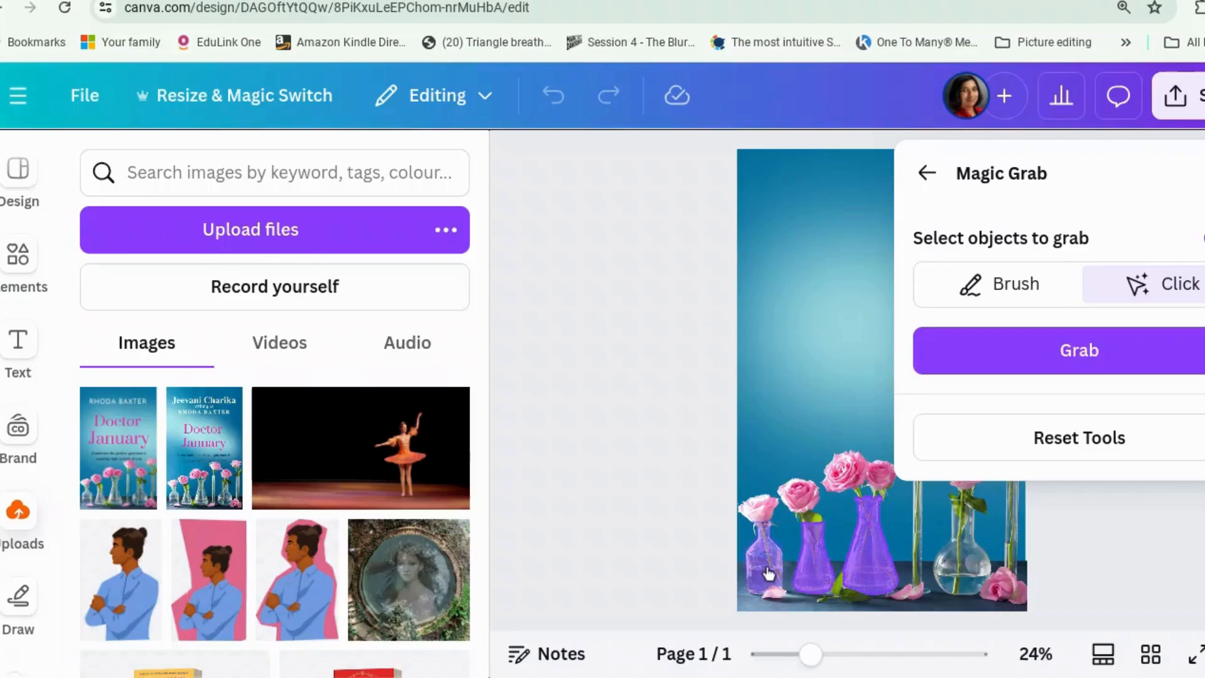
{"action": "left_click", "coordinate": [760, 514]}
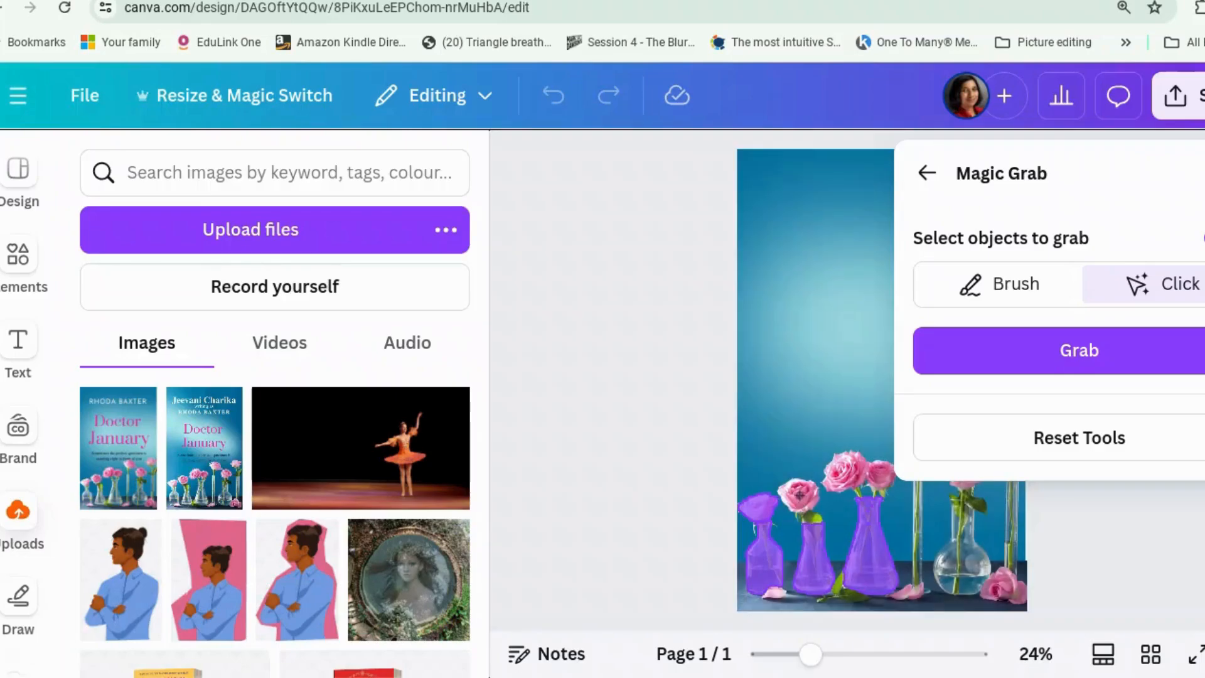
{"action": "left_click", "coordinate": [798, 497]}
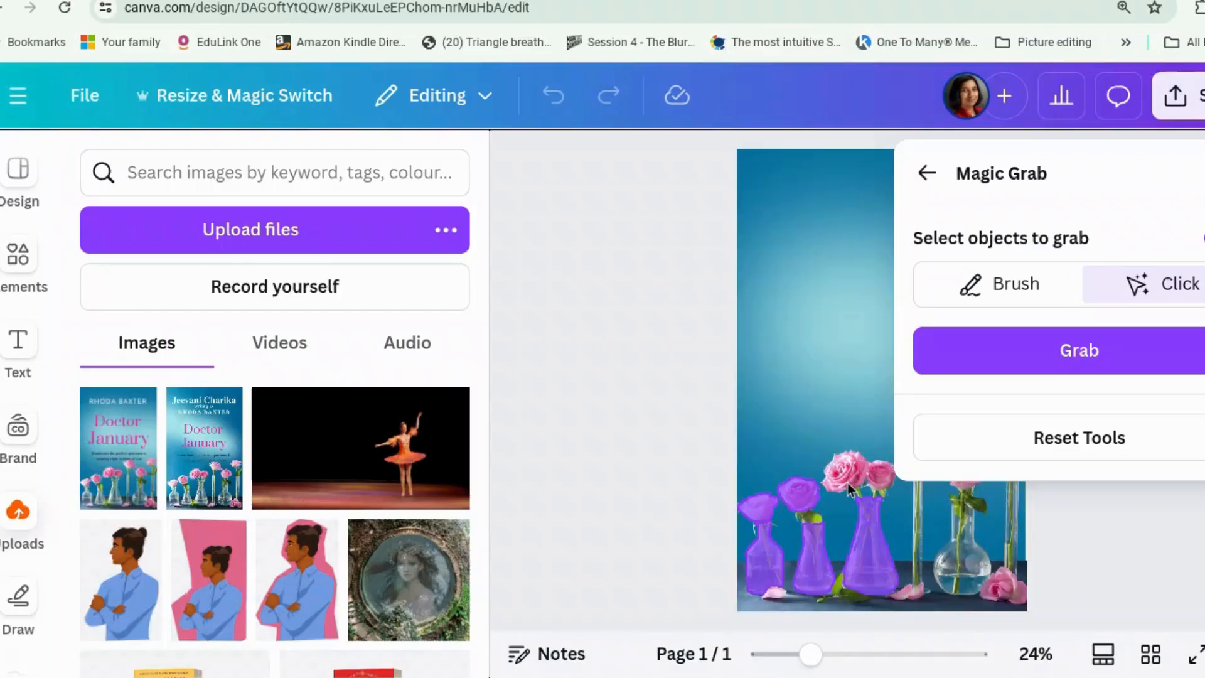
{"action": "left_click", "coordinate": [847, 483]}
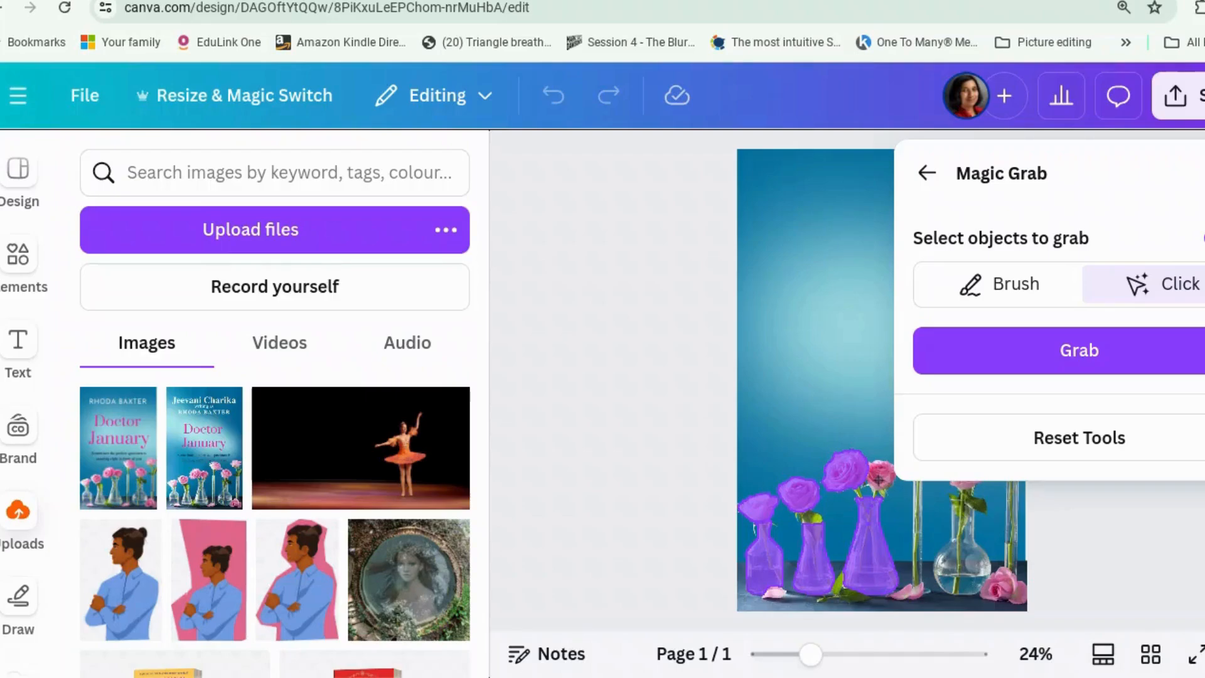
{"action": "left_click", "coordinate": [878, 480]}
{"action": "left_click", "coordinate": [814, 521]}
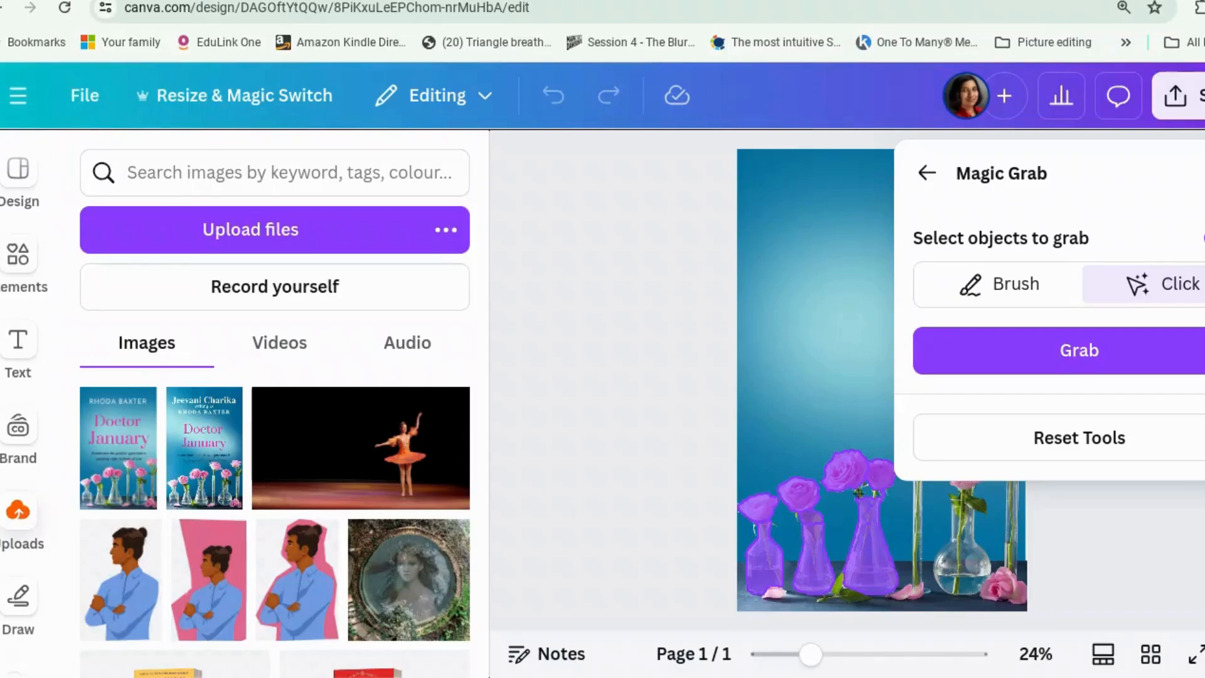
{"action": "left_click", "coordinate": [891, 514]}
{"action": "left_click", "coordinate": [876, 494]}
{"action": "left_click", "coordinate": [1127, 367]}
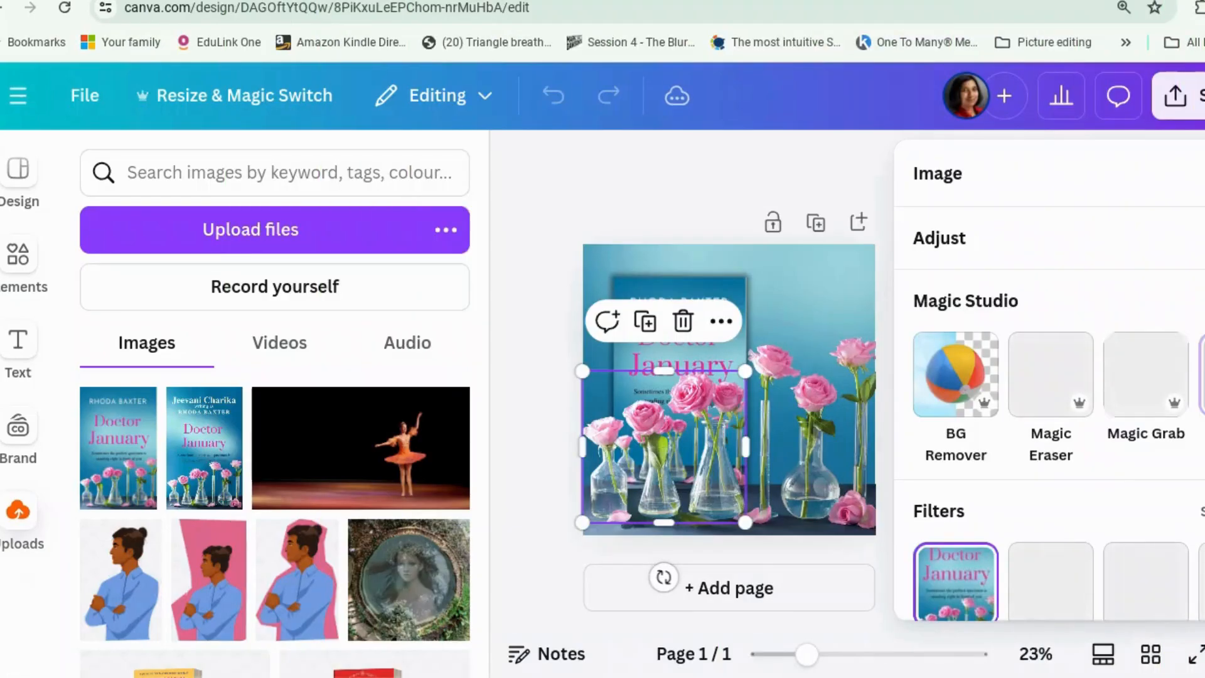
{"action": "key", "text": "Delete"}
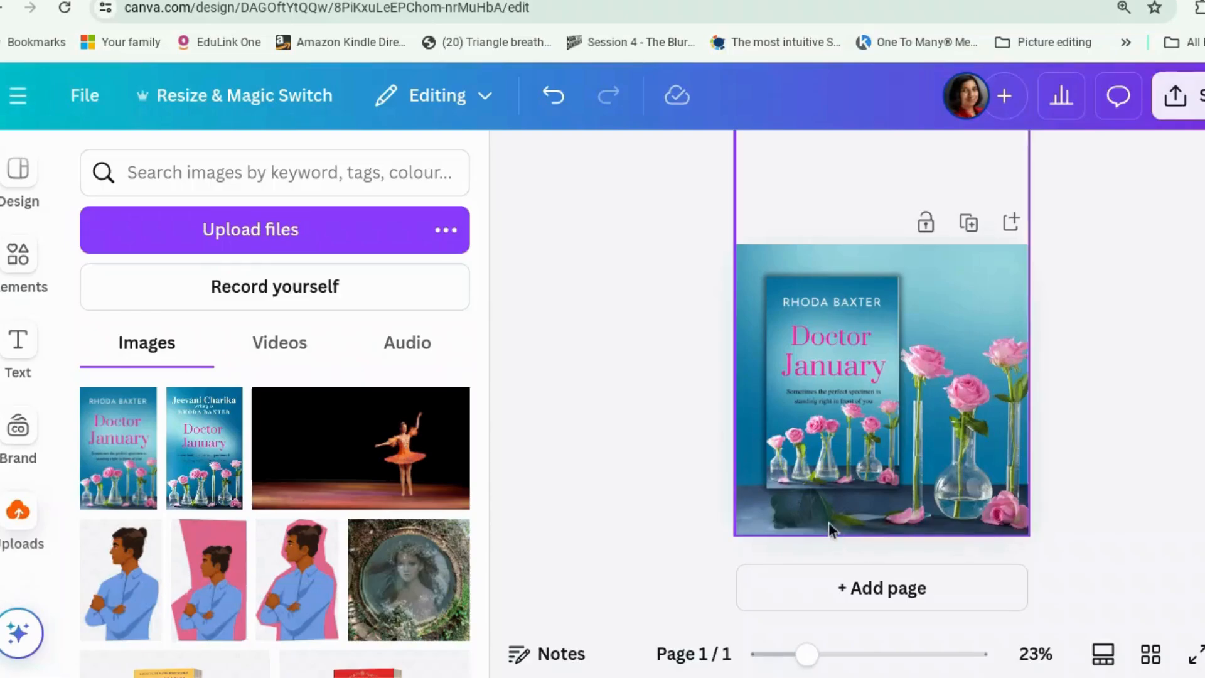
Step: Move the small cover up out of the way and remove the leftover dark leaf patch from the backdrop's tabletop with Magic Eraser
{"action": "left_click", "coordinate": [804, 477]}
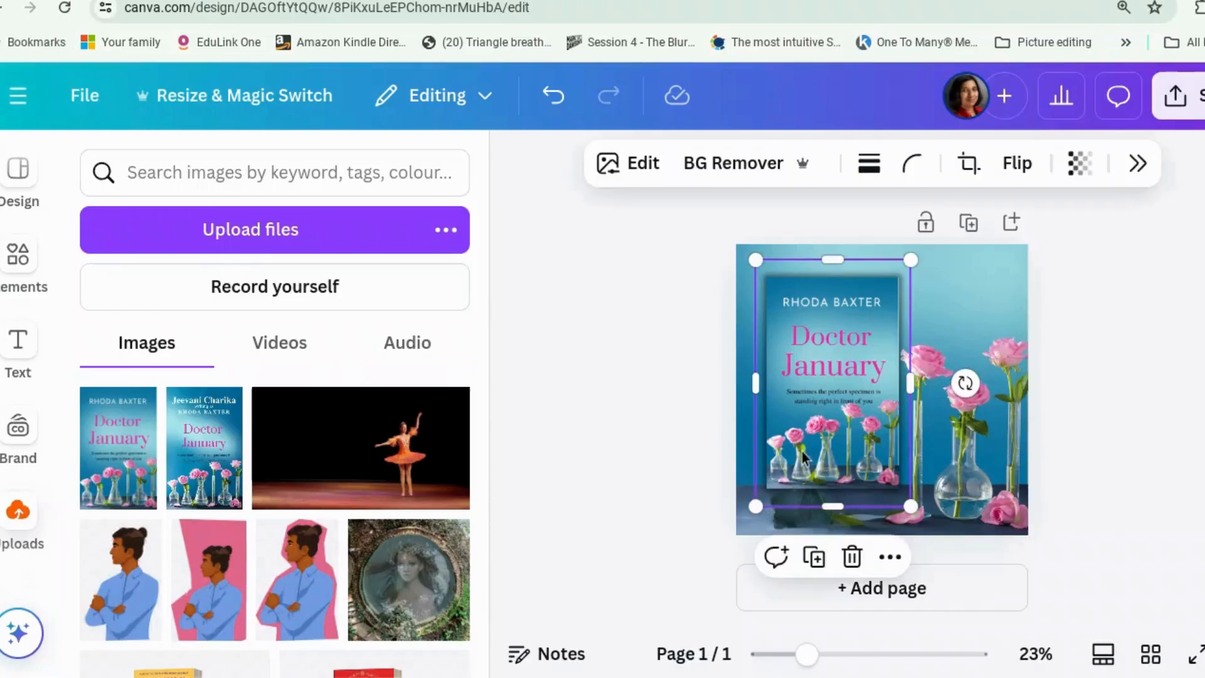
{"action": "left_click_drag", "start_coordinate": [804, 456], "coordinate": [794, 407]}
{"action": "left_click", "coordinate": [1047, 512]}
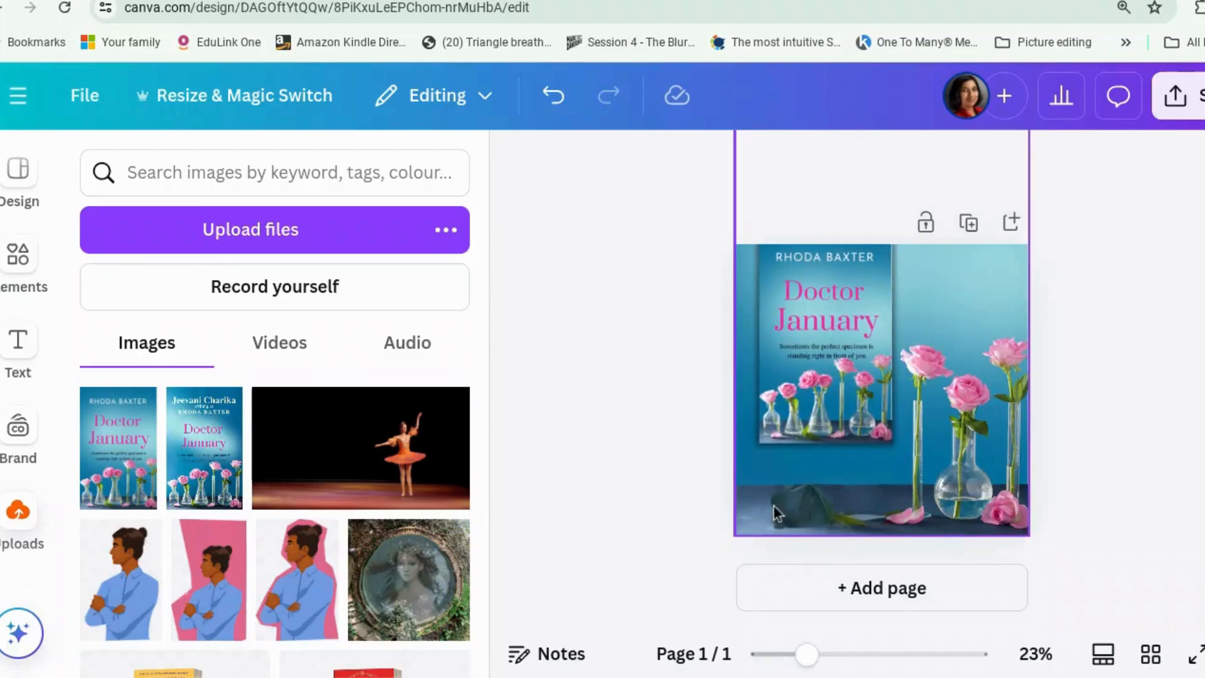
{"action": "left_click", "coordinate": [798, 511]}
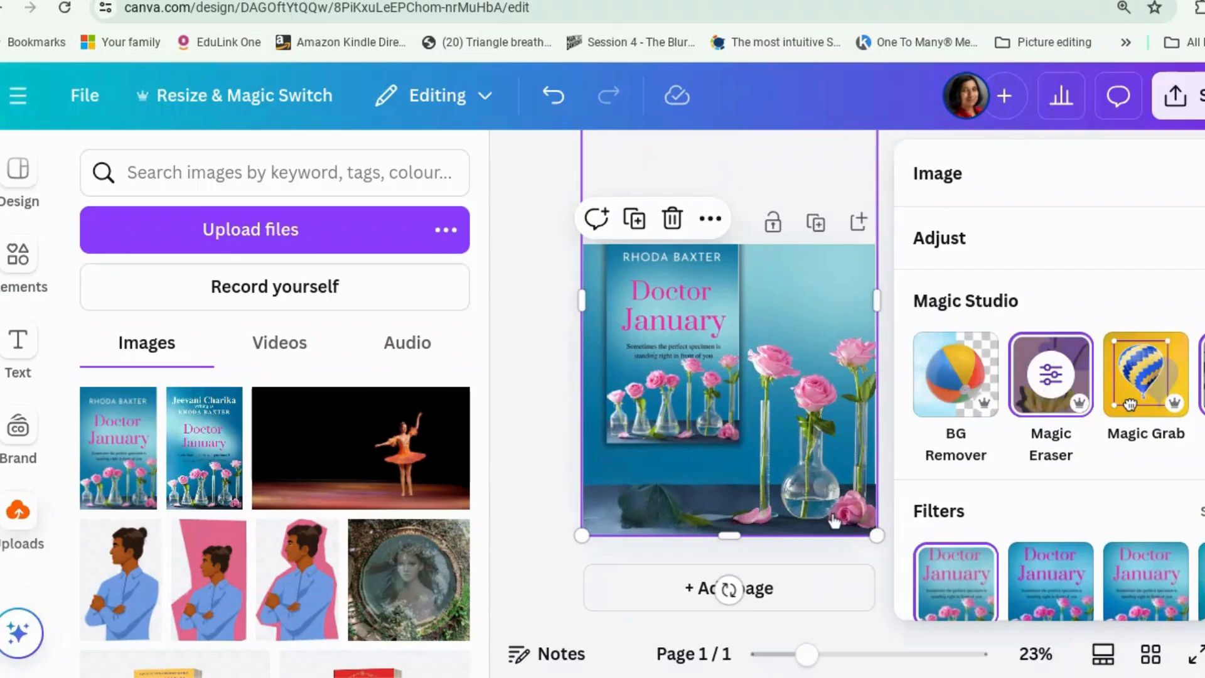
{"action": "left_click", "coordinate": [1061, 384]}
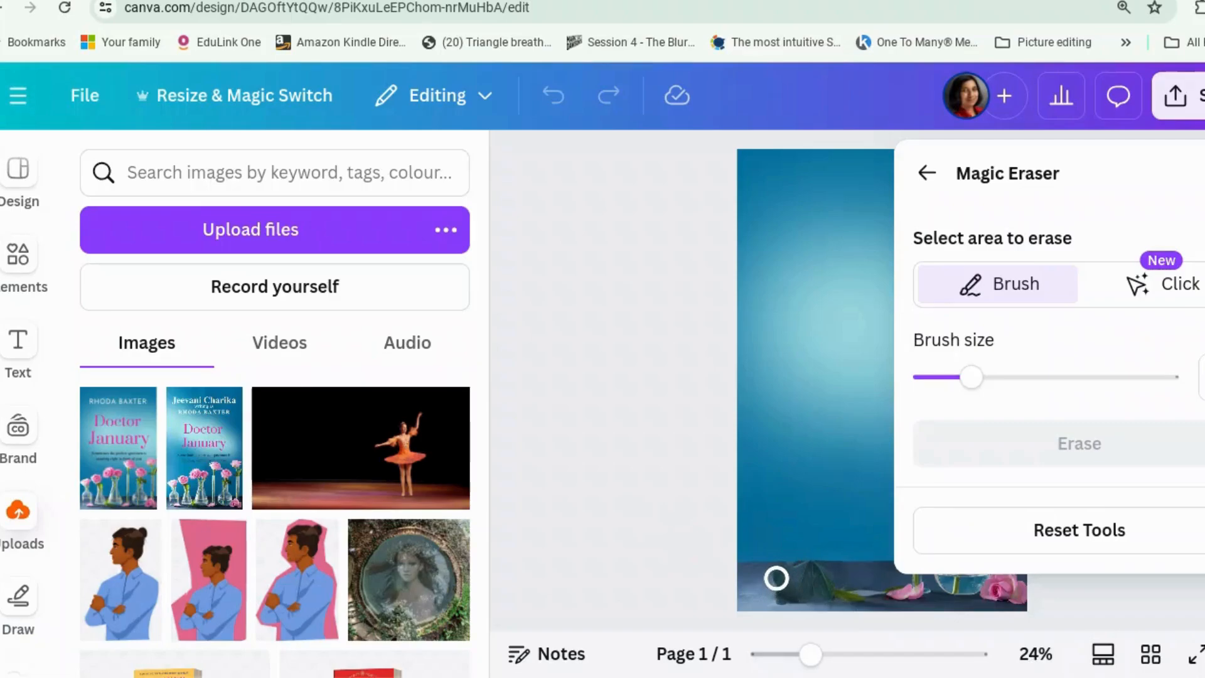
{"action": "mouse_move", "coordinate": [776, 578]}
{"action": "left_mouse_down"}
{"action": "mouse_move", "coordinate": [870, 596]}
{"action": "mouse_move", "coordinate": [774, 597]}
{"action": "mouse_move", "coordinate": [781, 577]}
{"action": "mouse_move", "coordinate": [835, 576]}
{"action": "left_mouse_up"}
{"action": "left_click", "coordinate": [1083, 444]}
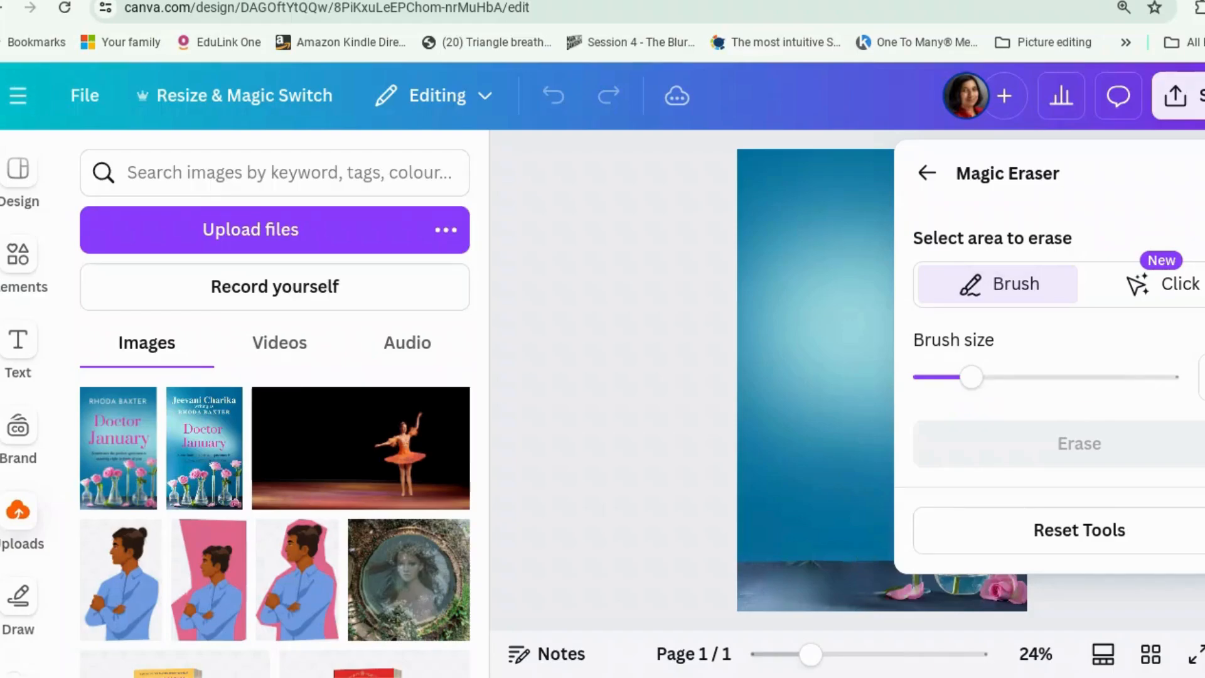
{"action": "left_click", "coordinate": [1204, 174]}
{"action": "left_click", "coordinate": [1167, 417]}
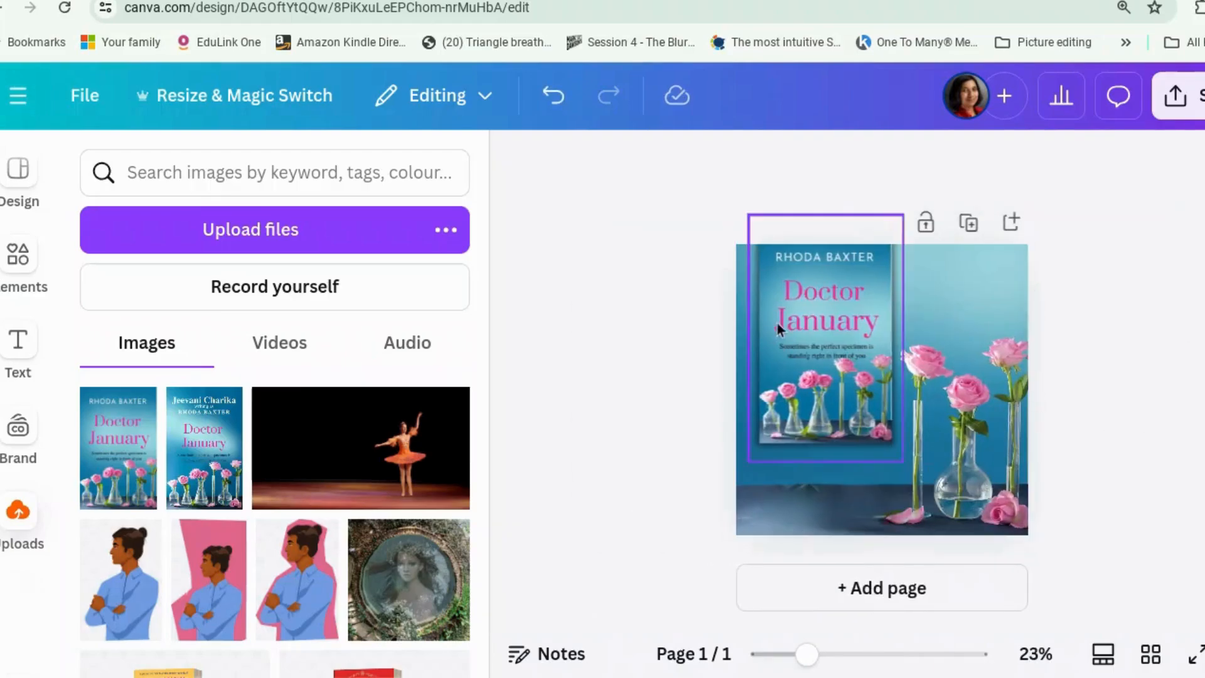
Step: Move the small cover back down so it stands on the tabletop, and enlarge it slightly from its upper right corner
{"action": "left_click_drag", "start_coordinate": [778, 322], "coordinate": [778, 380]}
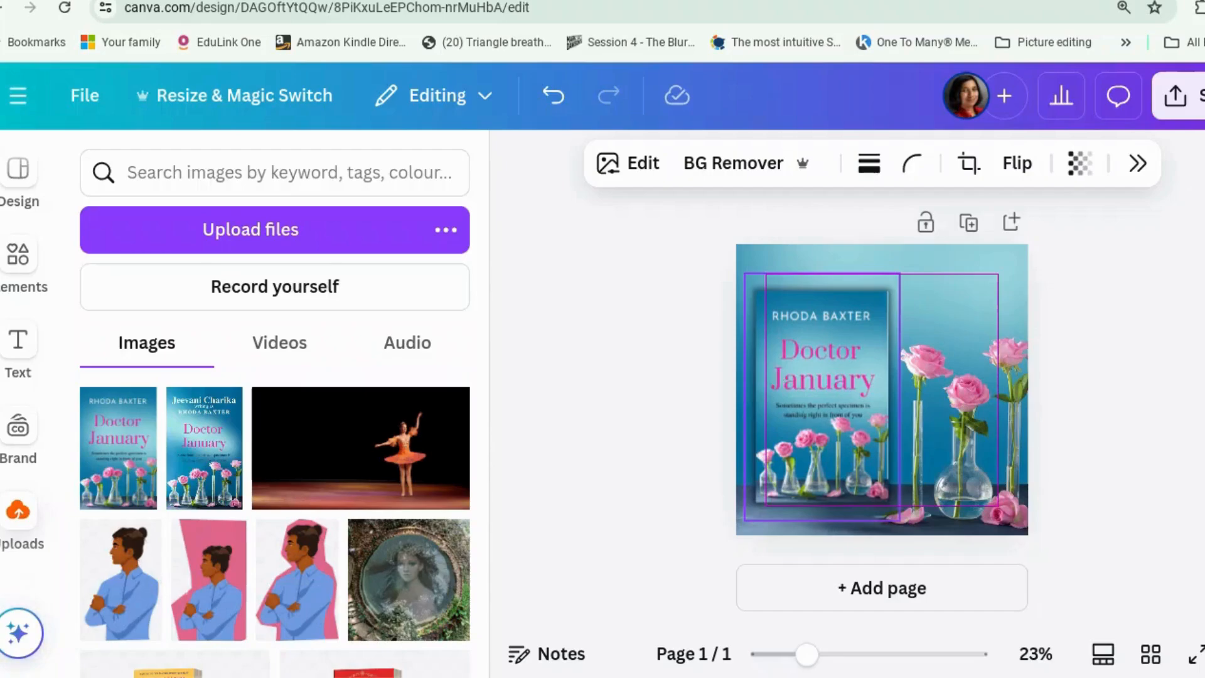
{"action": "left_click_drag", "start_coordinate": [777, 380], "coordinate": [777, 373]}
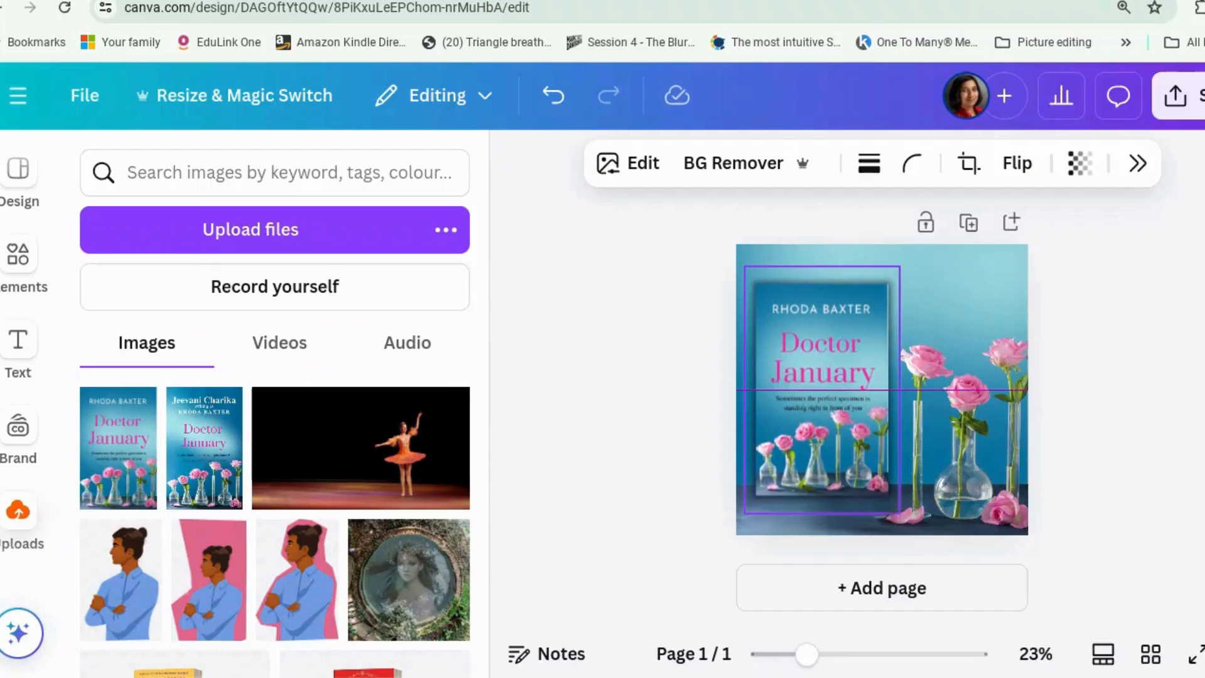
{"action": "left_click", "coordinate": [778, 384]}
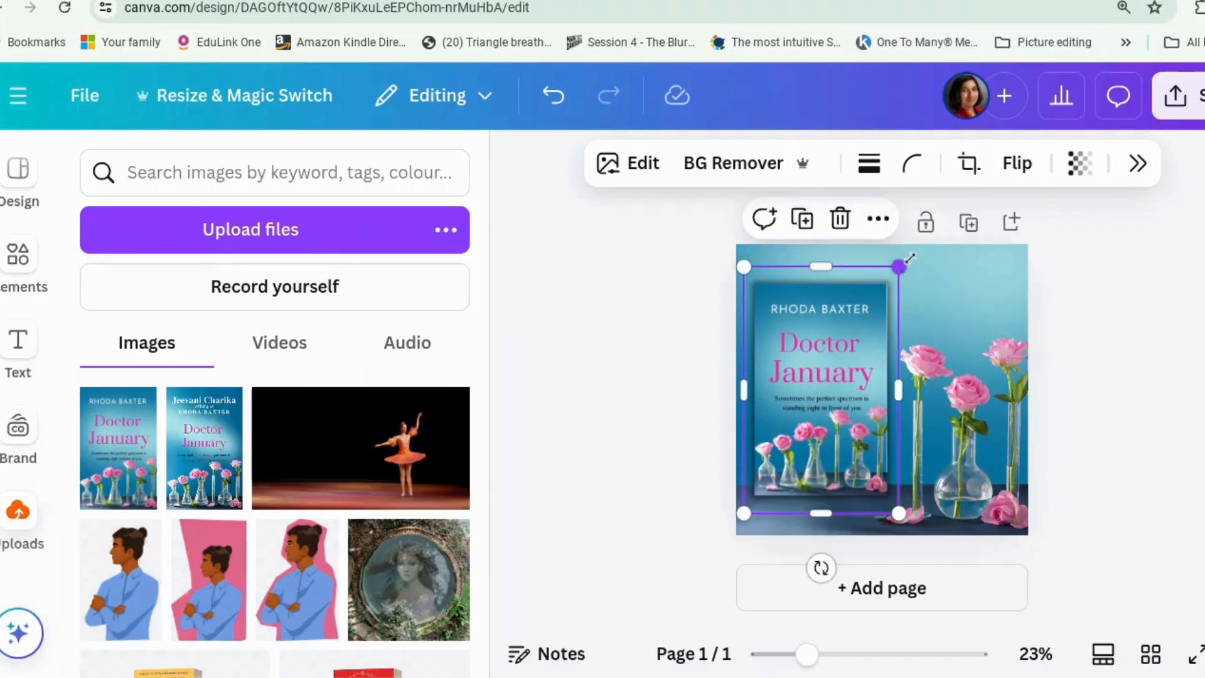
{"action": "left_click_drag", "start_coordinate": [910, 258], "coordinate": [915, 248]}
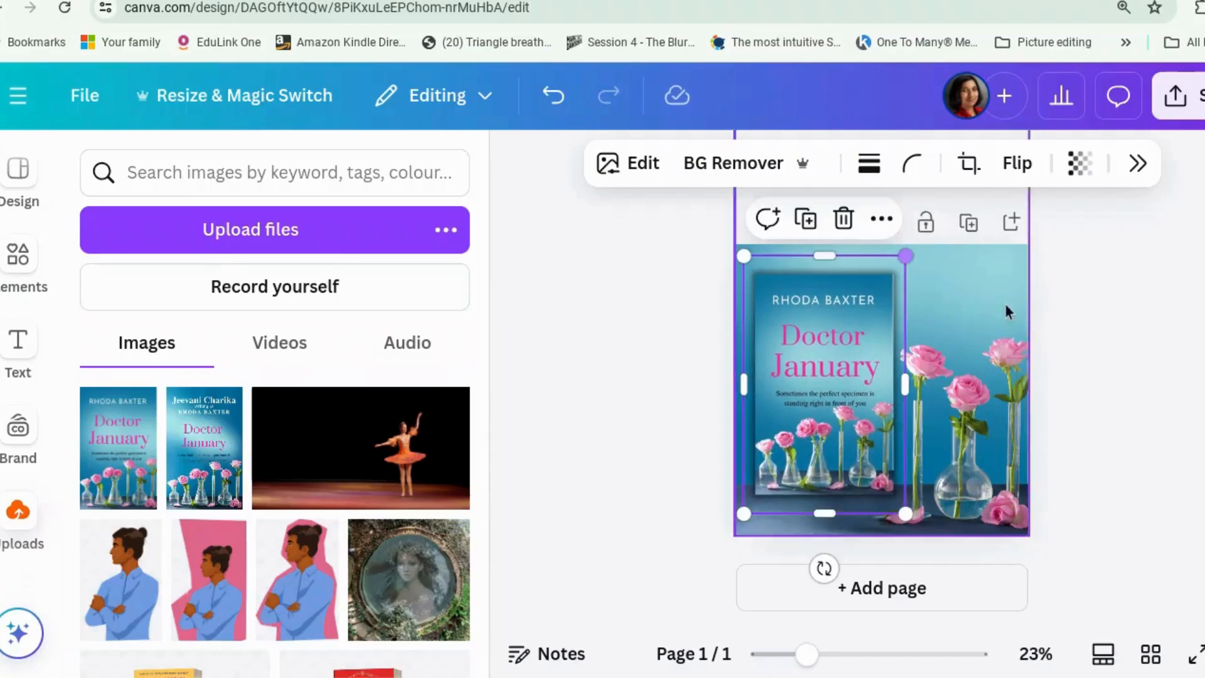
{"action": "left_click", "coordinate": [1124, 367]}
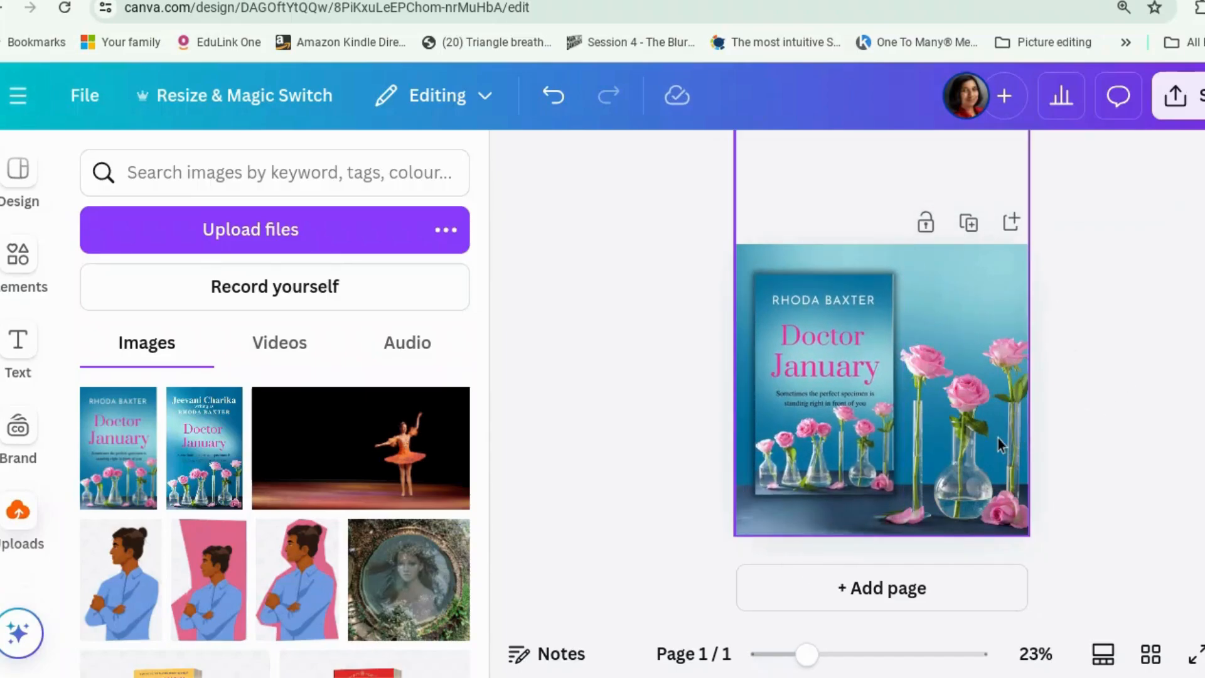
Step: Shift the backdrop image down slightly to leave more clear blue space above the roses
{"action": "left_click", "coordinate": [974, 301]}
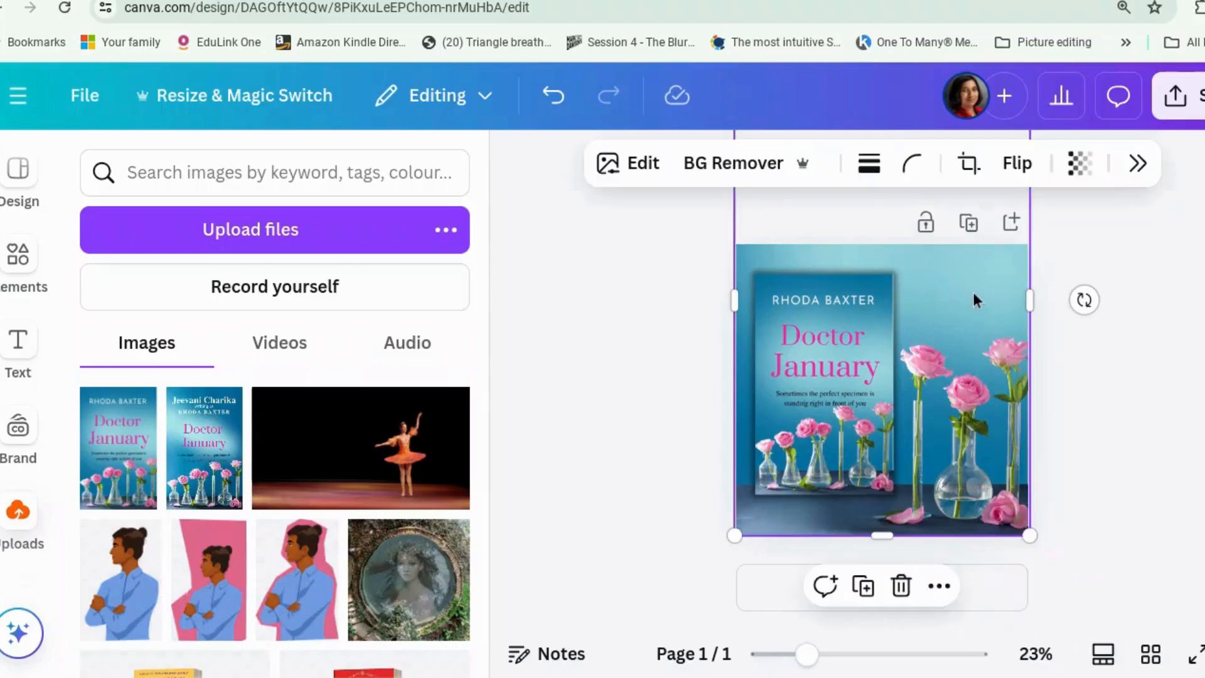
{"action": "left_click_drag", "start_coordinate": [974, 294], "coordinate": [975, 309]}
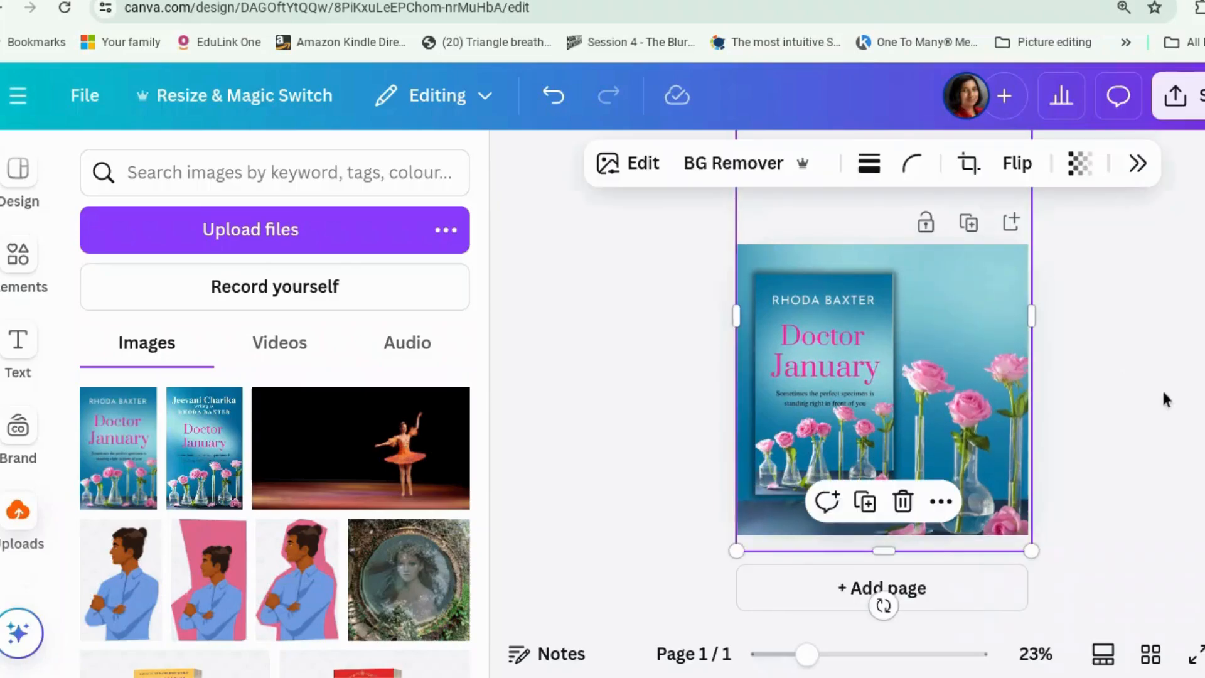
{"action": "left_click", "coordinate": [1174, 400]}
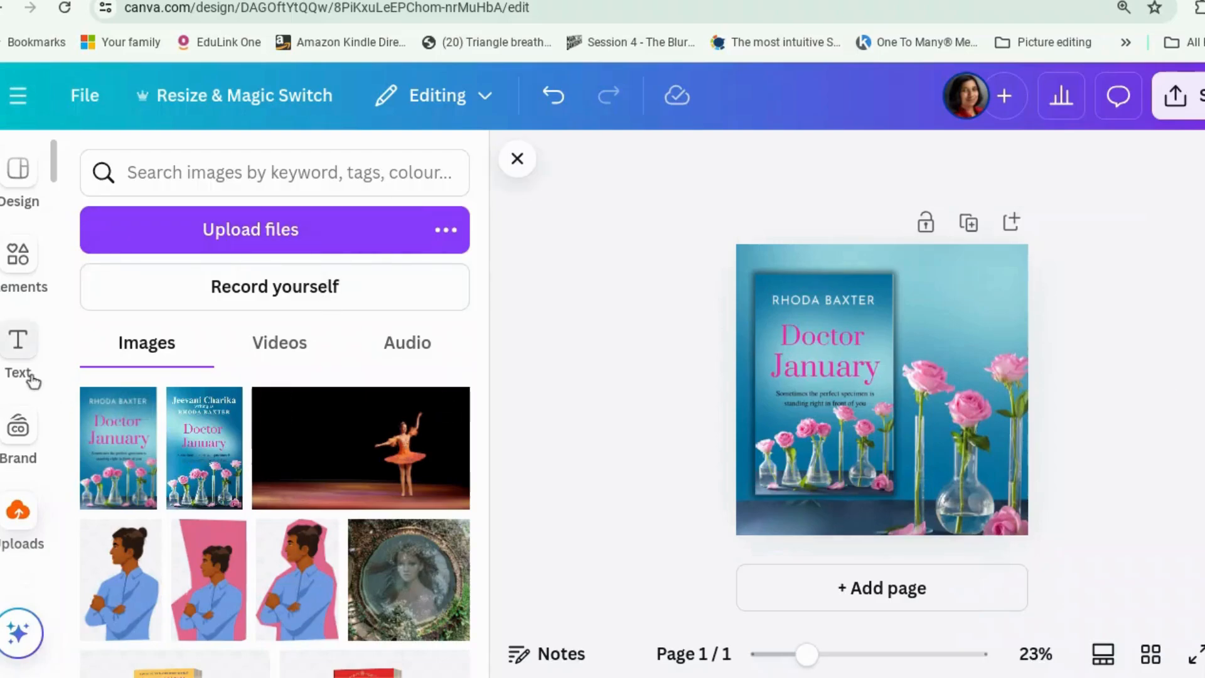
Step: Add the recently used starburst badge shape and place it in the clear space above the roses, beside the cover
{"action": "left_click", "coordinate": [18, 253]}
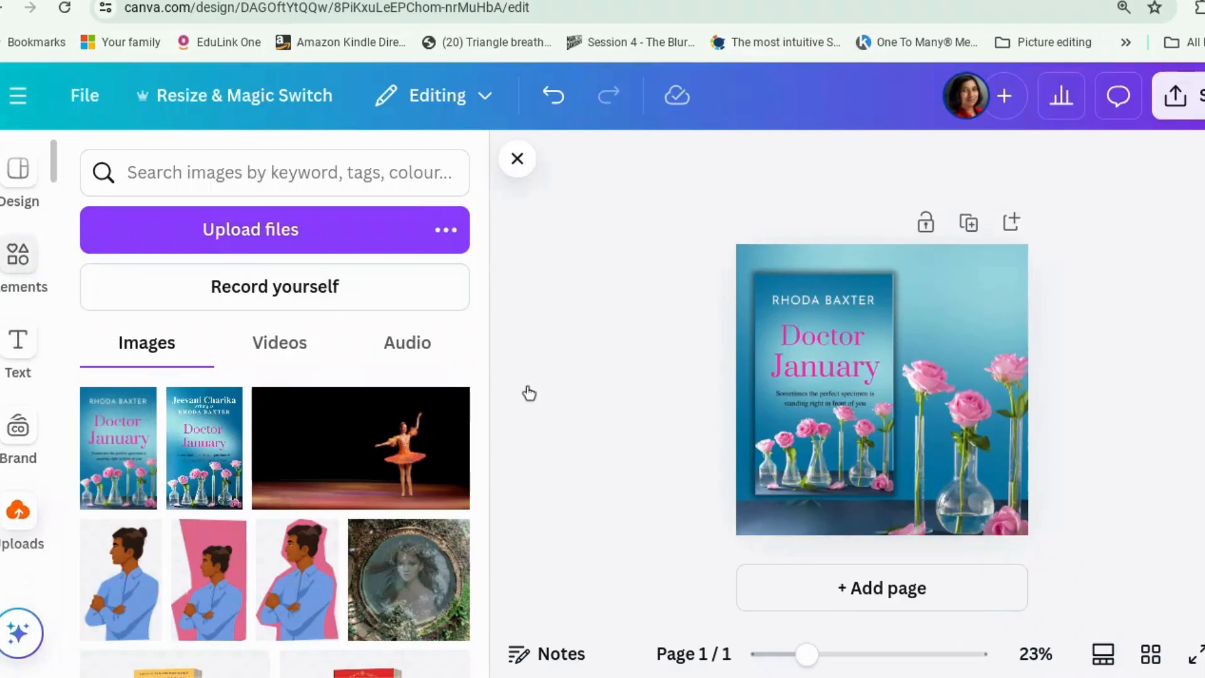
{"action": "left_click", "coordinate": [237, 377]}
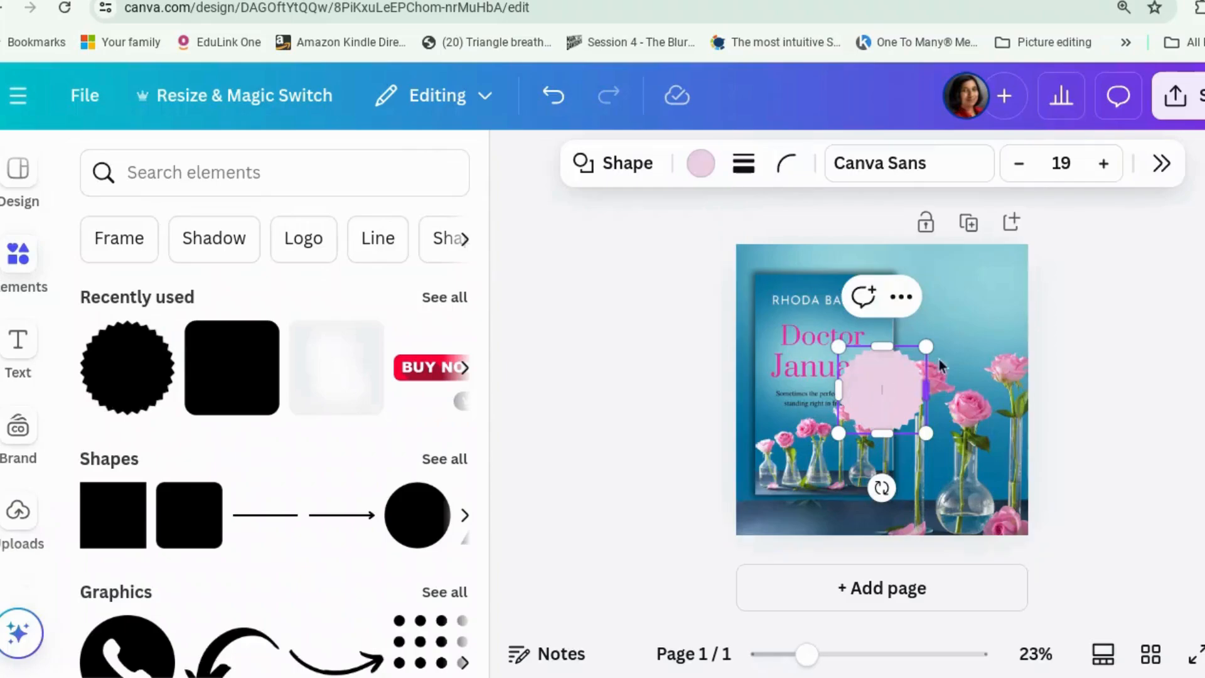
{"action": "left_click", "coordinate": [1177, 366]}
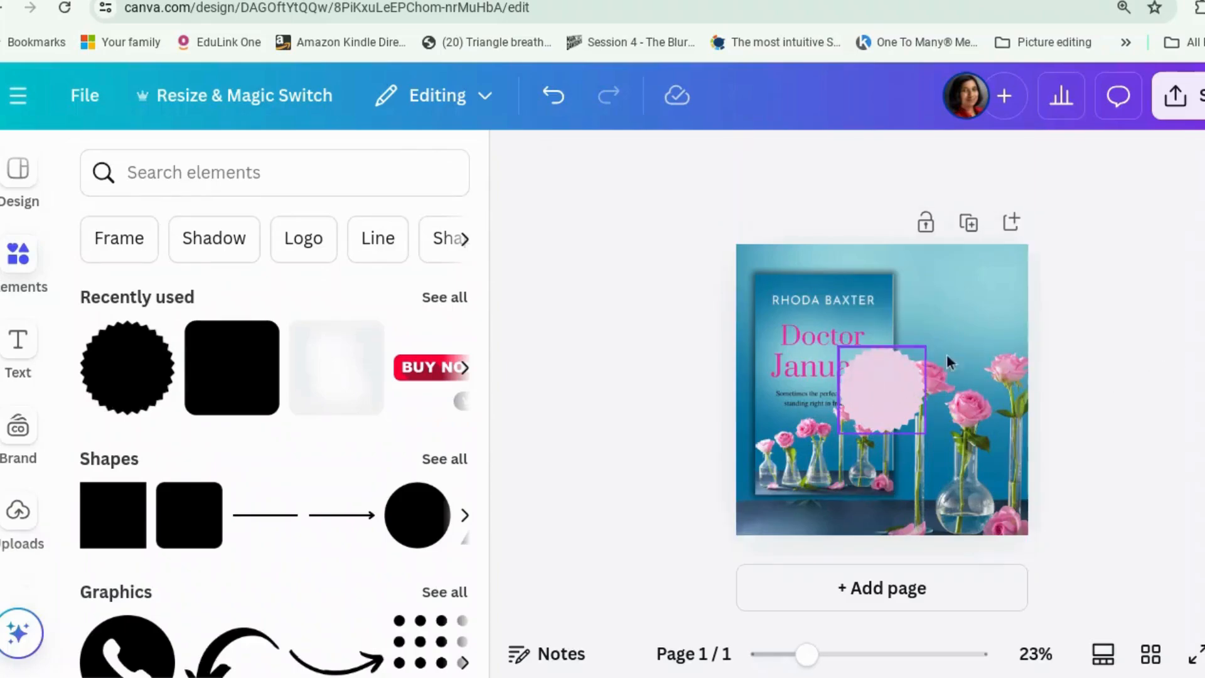
{"action": "left_click_drag", "start_coordinate": [901, 379], "coordinate": [990, 305]}
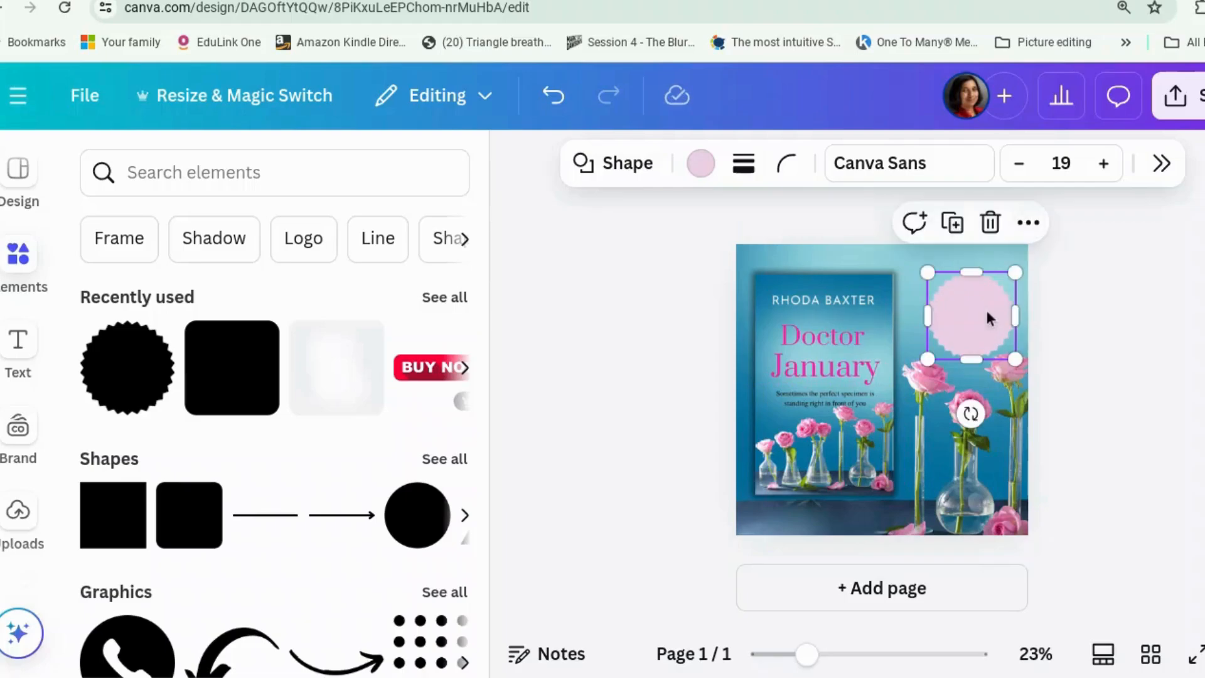
Step: Check the hex codes in the gold badge reference design and switch the starburst badge's solid pink fill to a gradient
{"action": "left_click", "coordinate": [702, 165]}
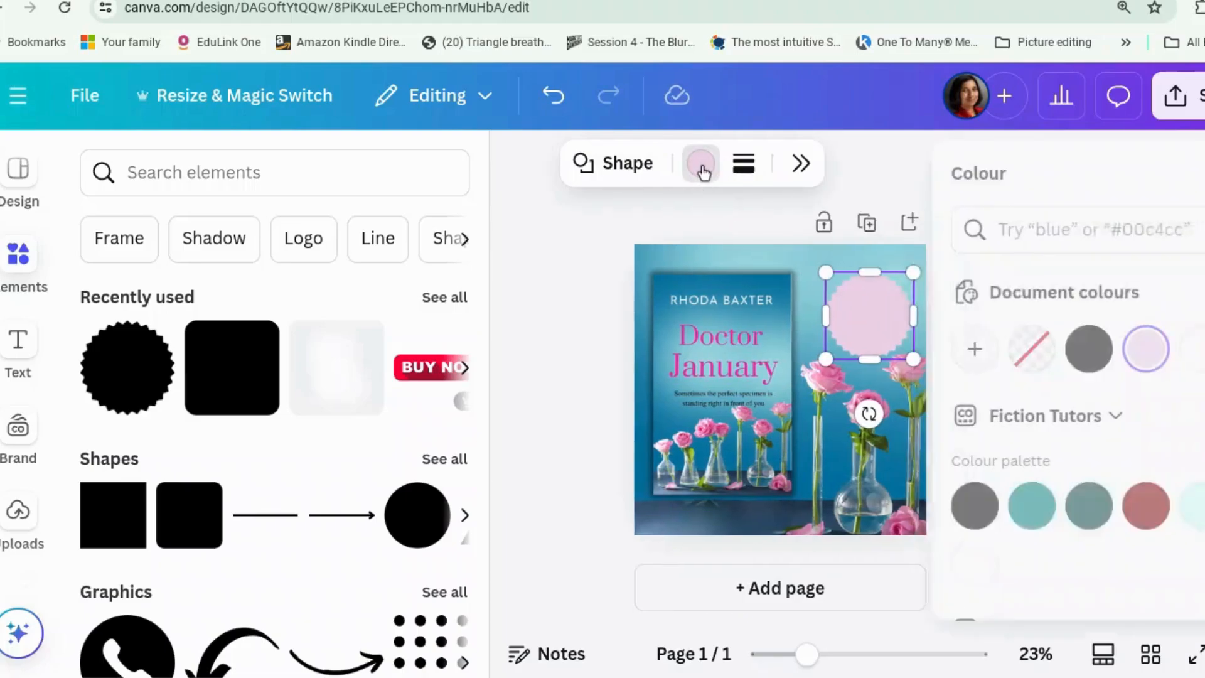
{"action": "scroll", "coordinate": [1159, 487], "scroll_direction": "down", "scroll_amount": 5}
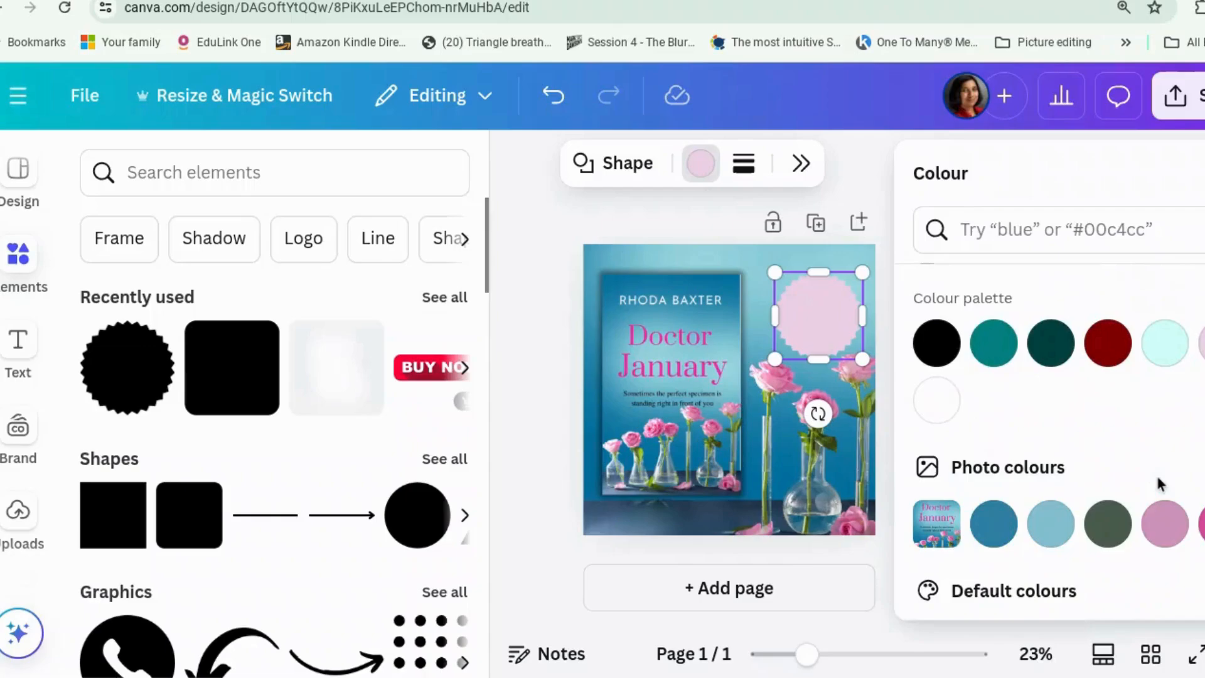
{"action": "scroll", "coordinate": [1158, 475], "scroll_direction": "down", "scroll_amount": 1}
{"action": "scroll", "coordinate": [1155, 477], "scroll_direction": "up", "scroll_amount": 6}
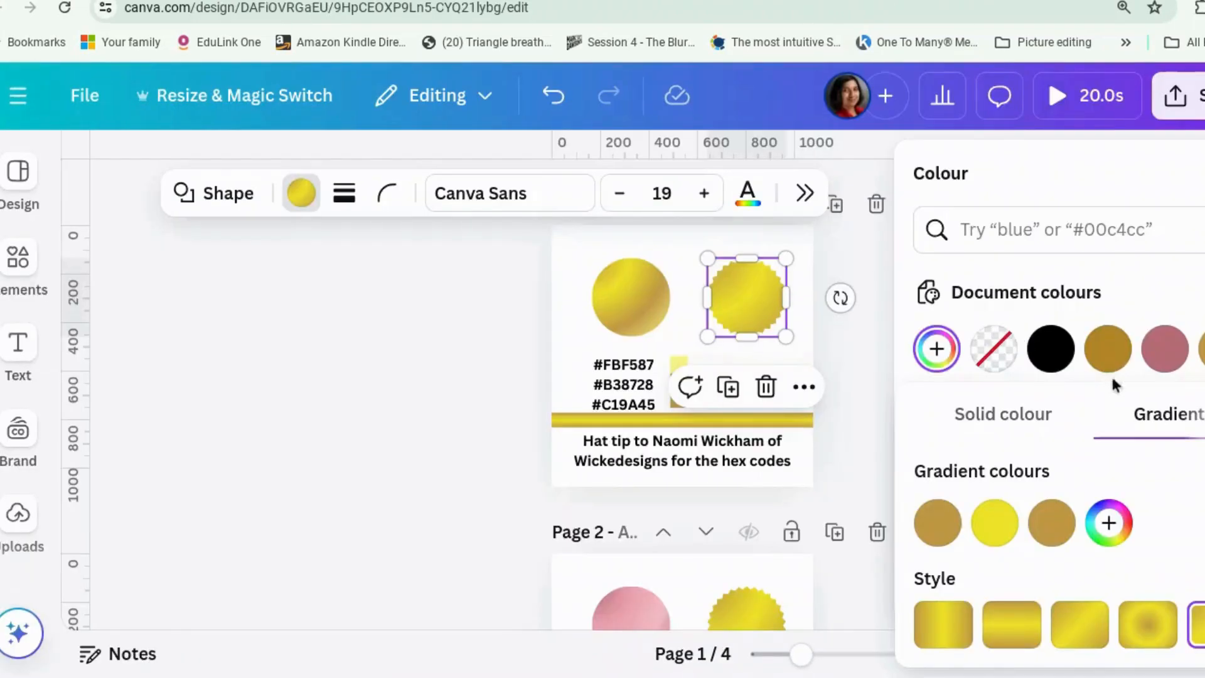
{"action": "left_click", "coordinate": [642, 369]}
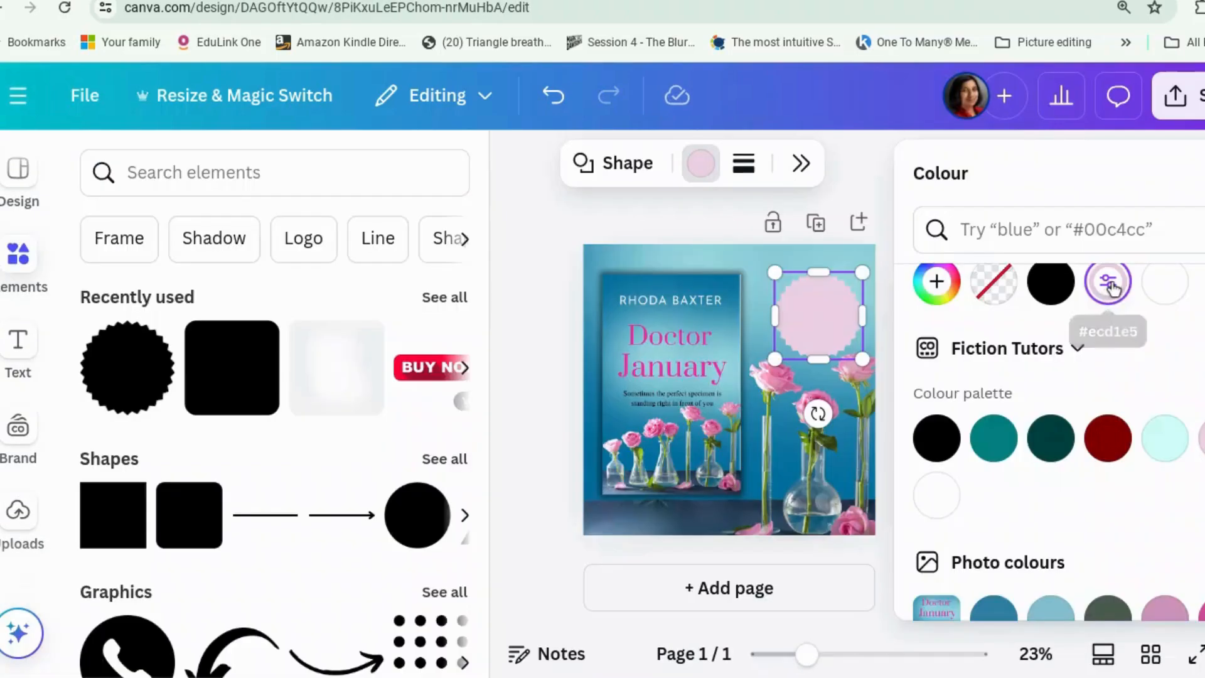
{"action": "left_click", "coordinate": [1108, 281]}
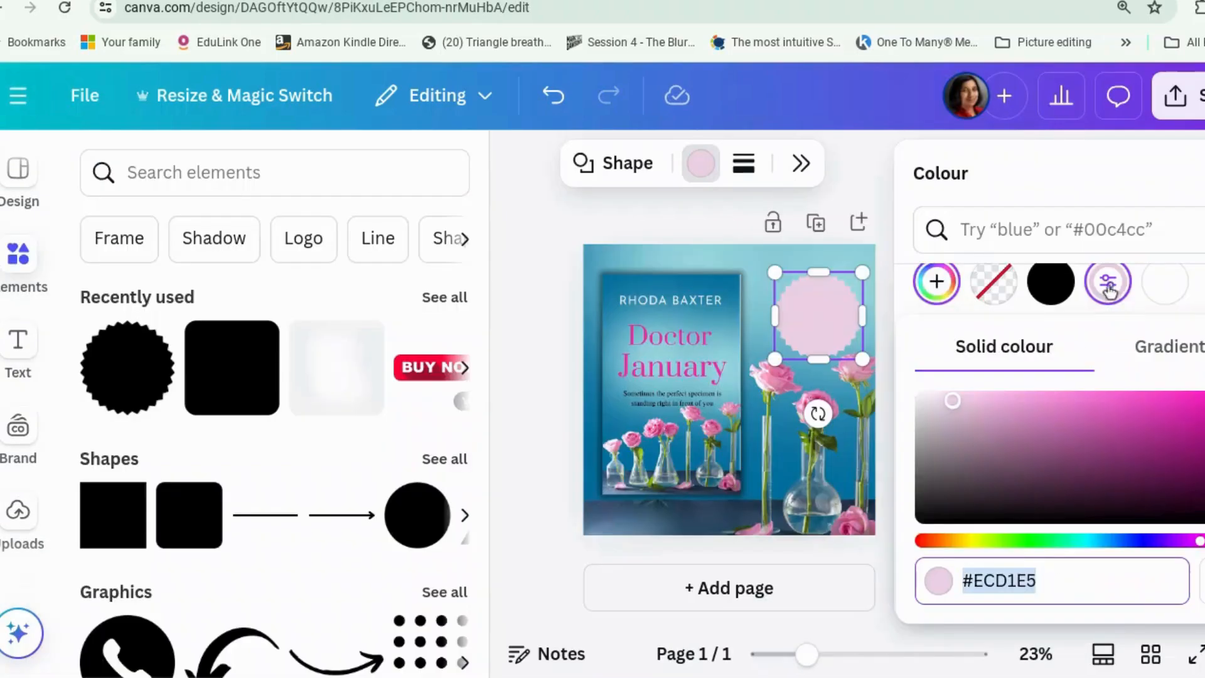
{"action": "left_click", "coordinate": [1161, 355]}
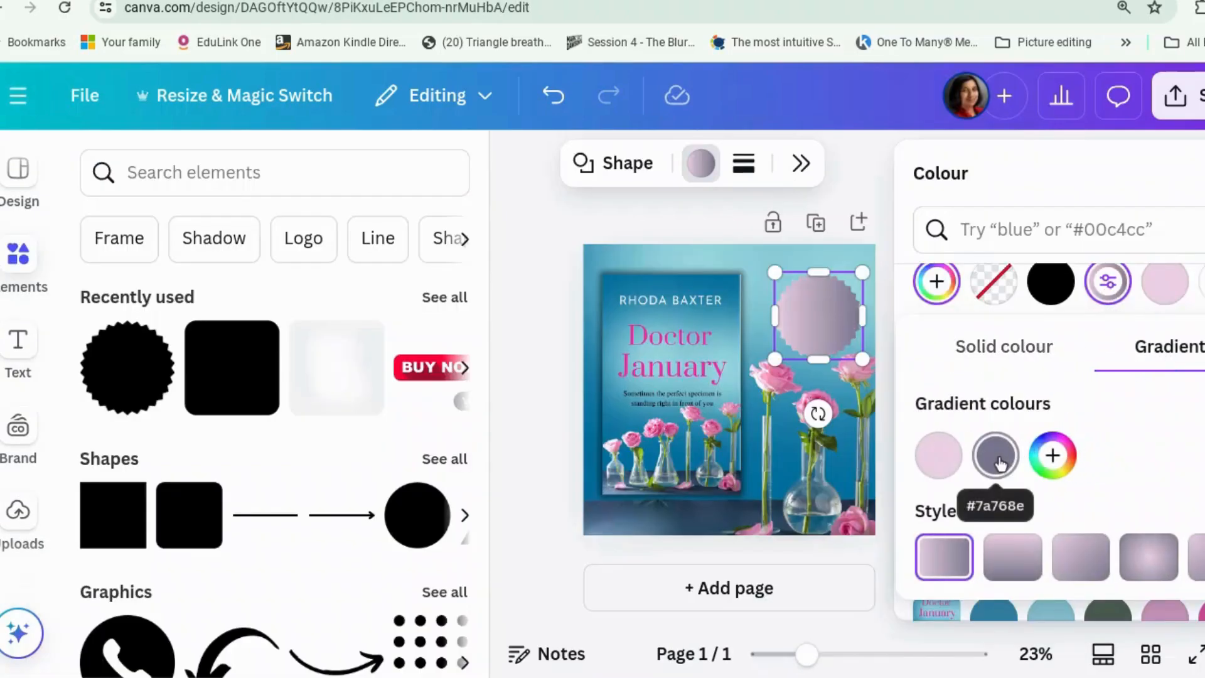
Step: Set the badge gradient's second colour to #C19A45, copied from the hex code list in the gold reference design
{"action": "left_click", "coordinate": [997, 458]}
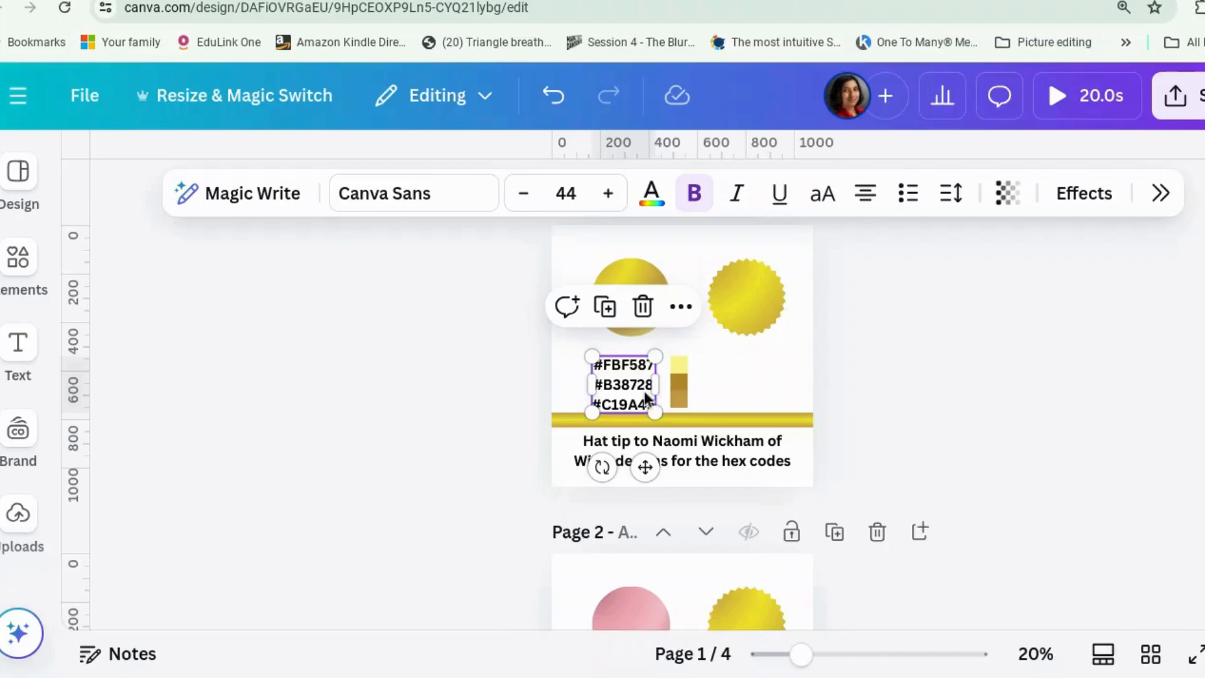
{"action": "left_click", "coordinate": [644, 391]}
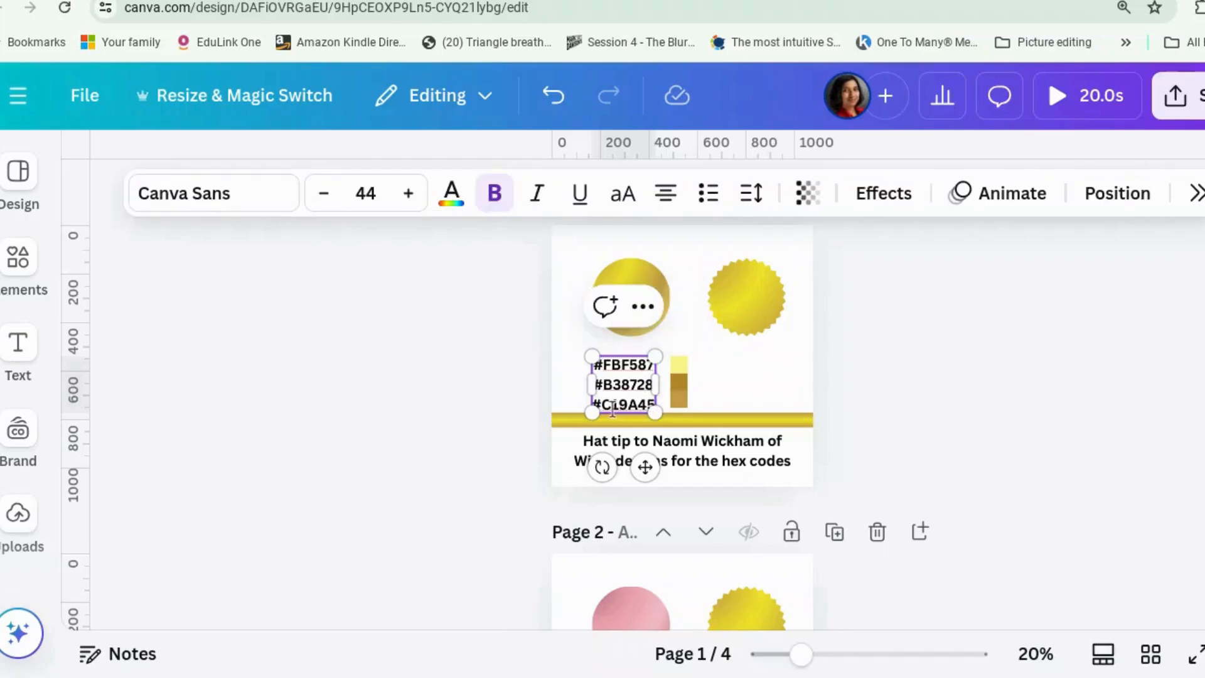
{"action": "left_click_drag", "start_coordinate": [595, 404], "coordinate": [649, 404]}
{"action": "key", "text": "ctrl+c"}
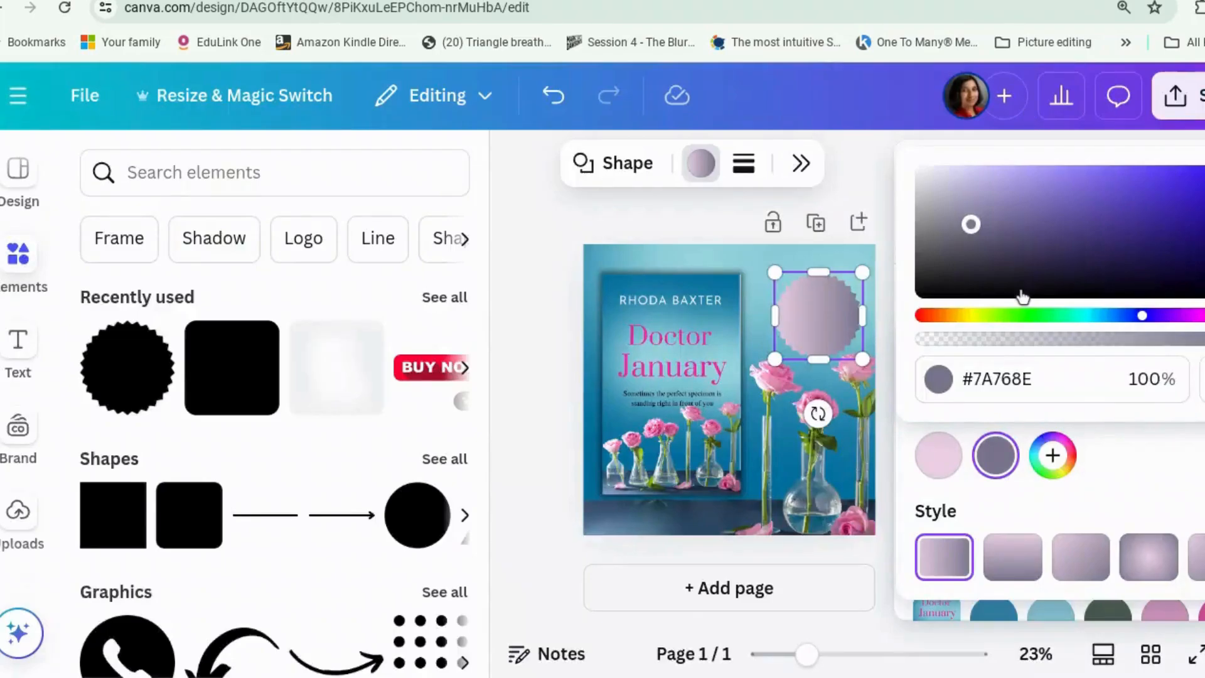
{"action": "left_click", "coordinate": [1093, 374]}
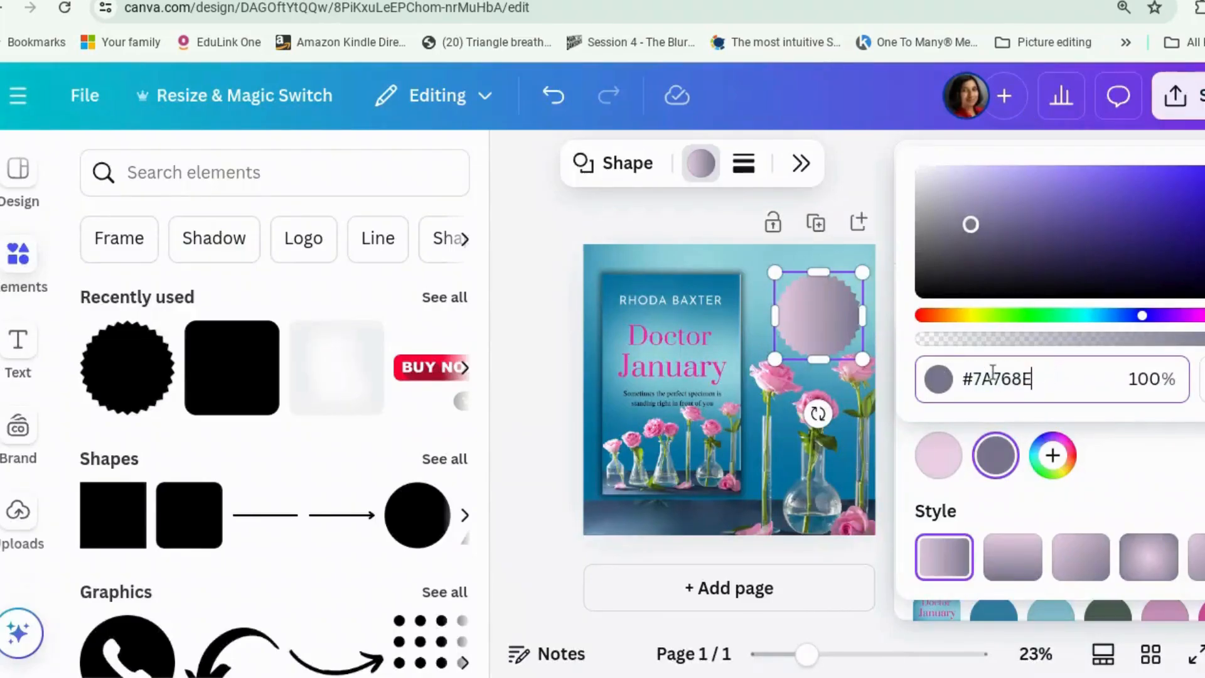
{"action": "left_click_drag", "start_coordinate": [993, 373], "coordinate": [963, 373]}
{"action": "key", "text": "ctrl+v"}
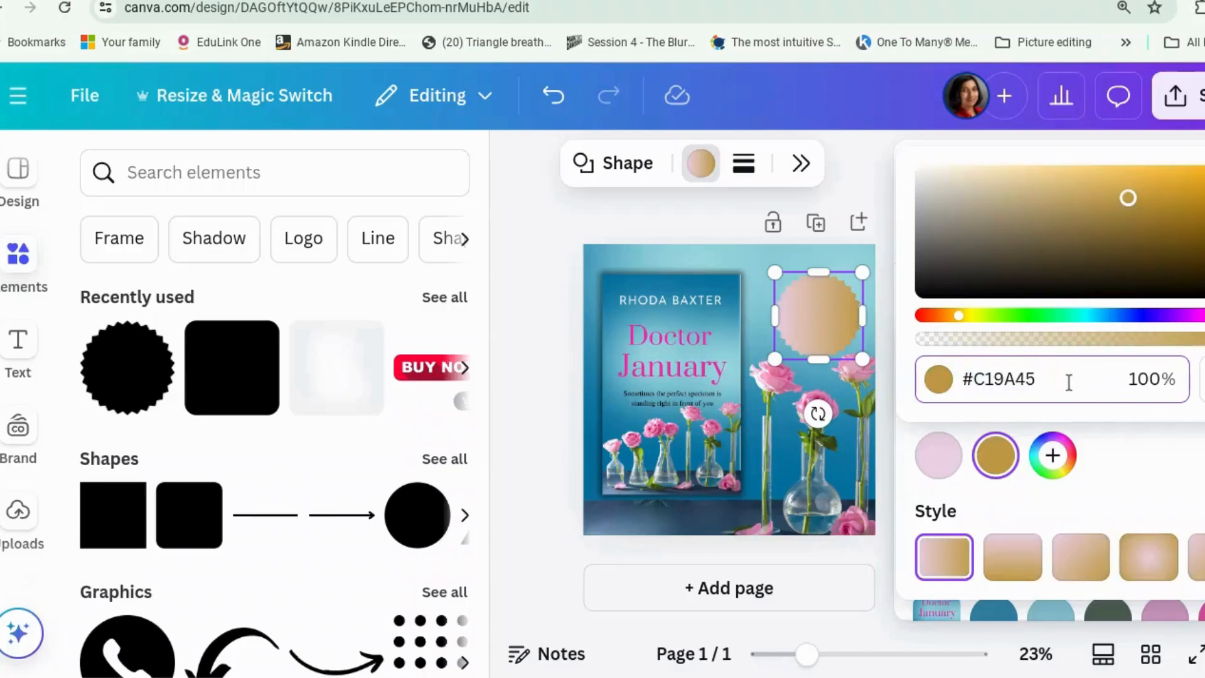
Step: Replace the badge gradient's pink first colour with #FBF587, copied from the hex code list in the gold reference design
{"action": "left_click", "coordinate": [952, 453]}
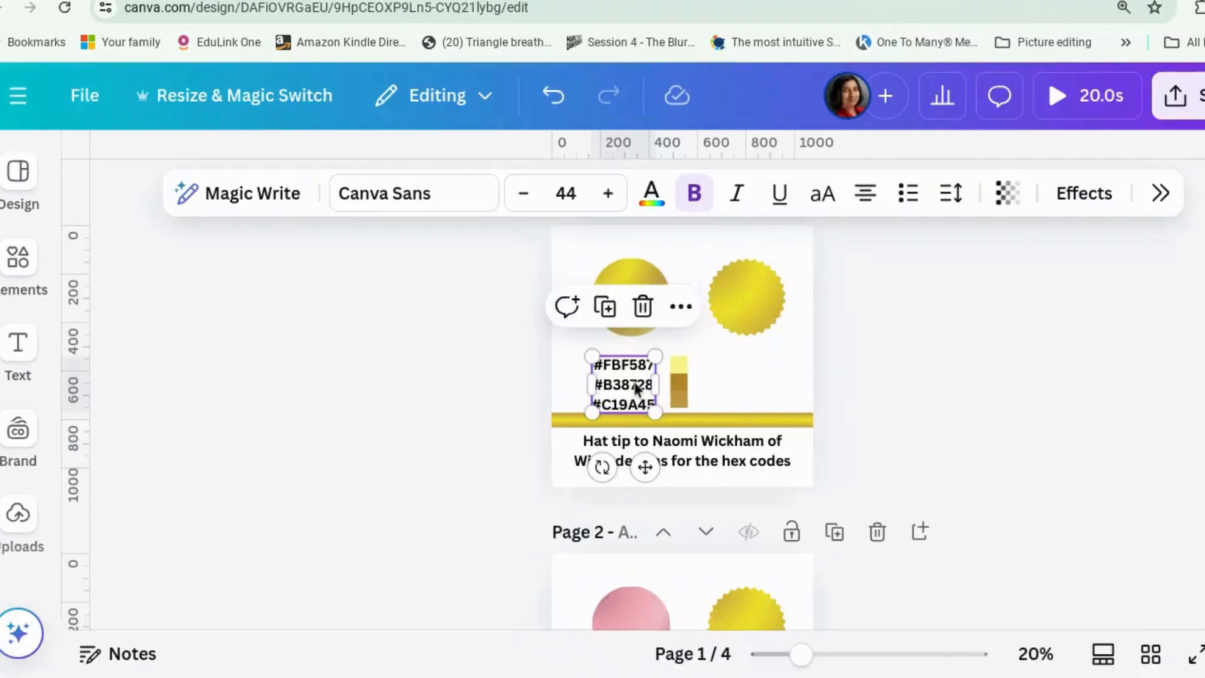
{"action": "left_click", "coordinate": [636, 387]}
{"action": "left_click_drag", "start_coordinate": [653, 364], "coordinate": [593, 364]}
{"action": "key", "text": "ctrl+c"}
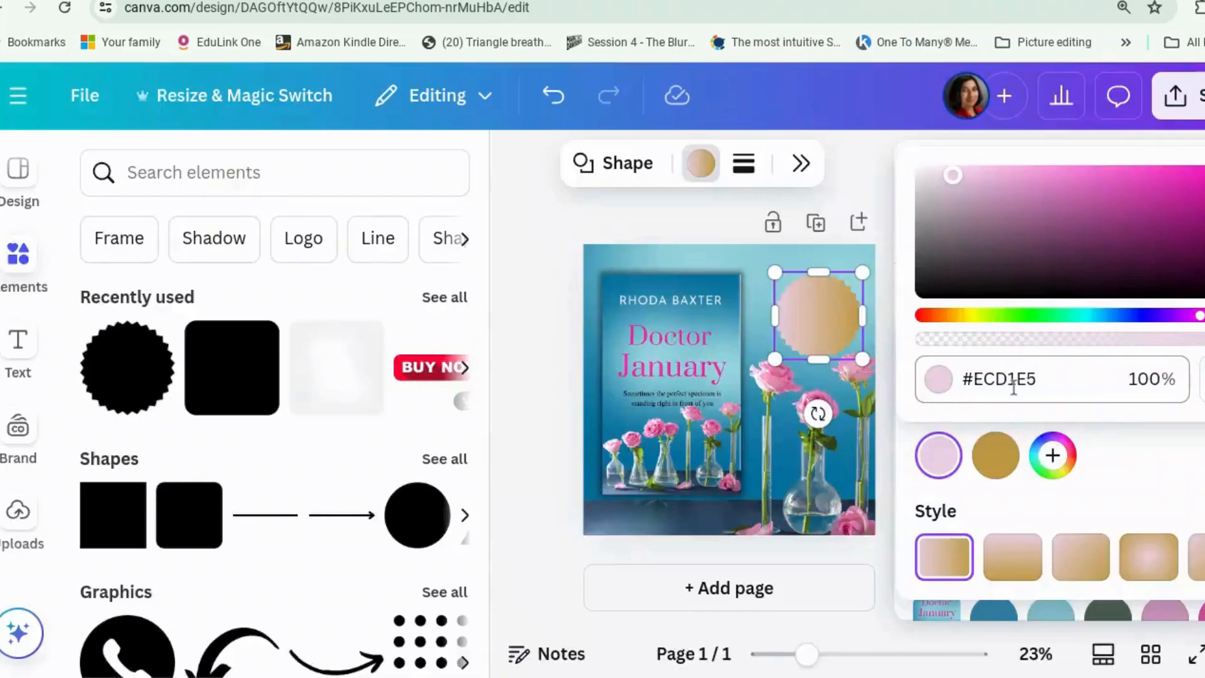
{"action": "mouse_move", "coordinate": [1043, 379]}
{"action": "left_mouse_down"}
{"action": "mouse_move", "coordinate": [1023, 378]}
{"action": "mouse_move", "coordinate": [1050, 379]}
{"action": "left_mouse_up"}
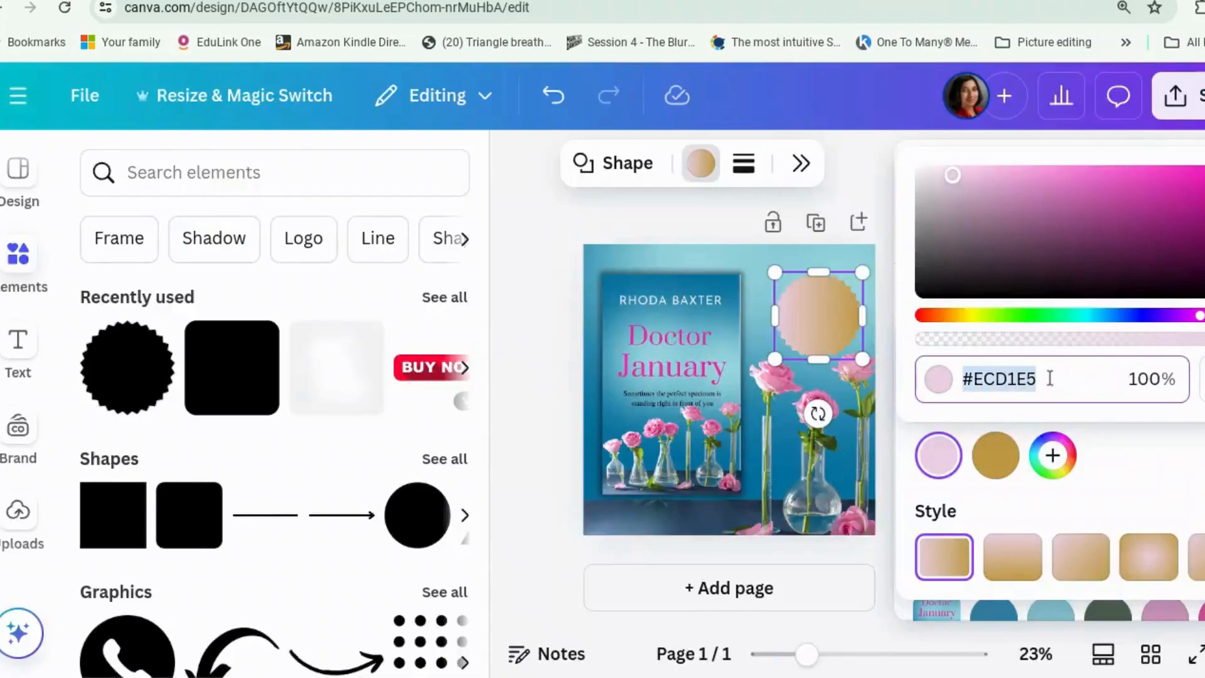
{"action": "key", "text": "ctrl+v"}
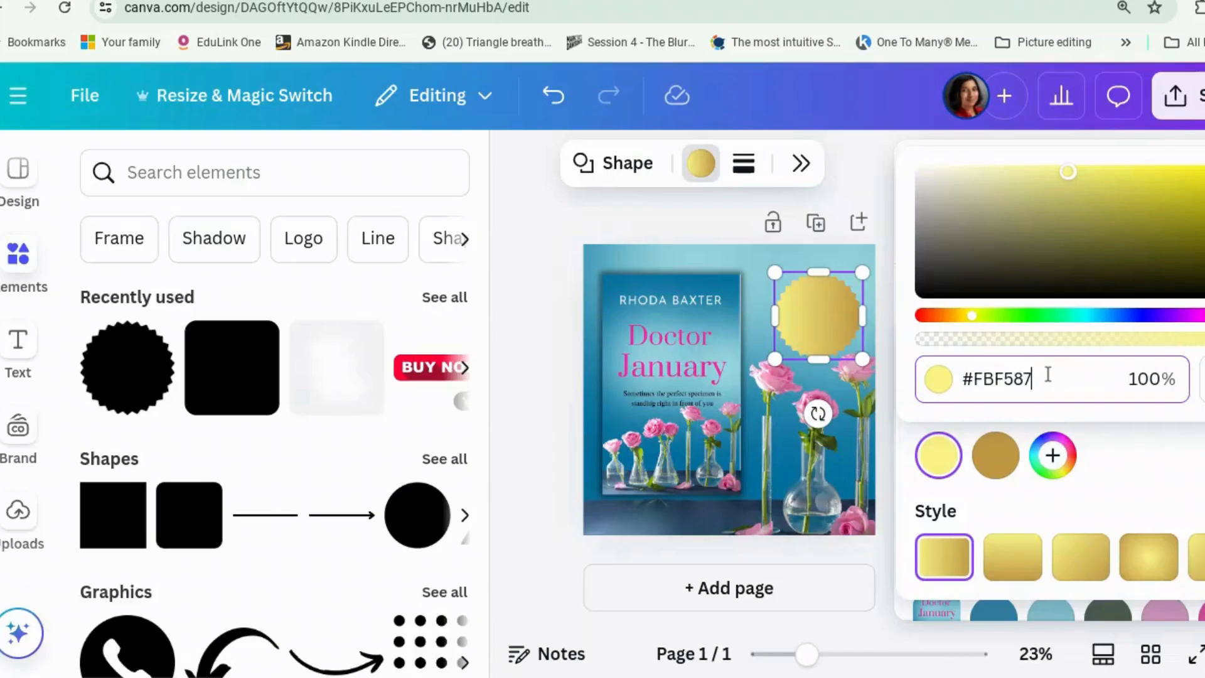
Step: Arrange the badge fill as a three-stop diagonal gradient with #FBF587 between two #C19A45 stops, and enlarge the badge slightly
{"action": "left_click", "coordinate": [1052, 456]}
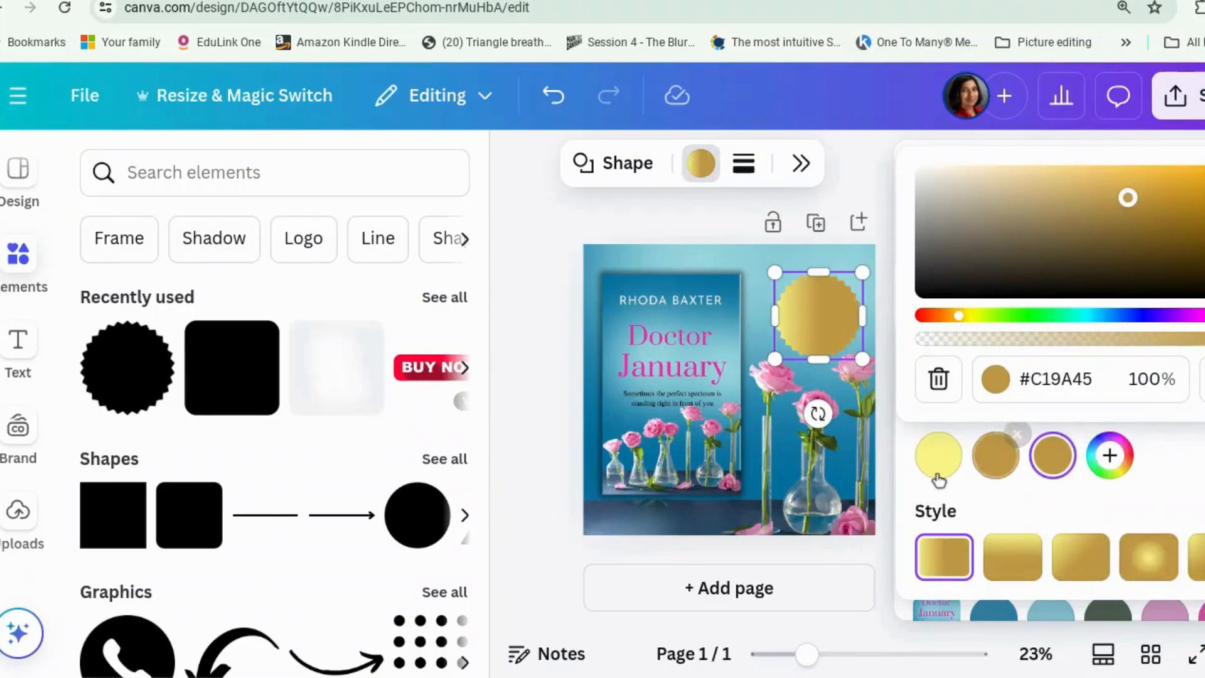
{"action": "left_click_drag", "start_coordinate": [939, 455], "coordinate": [1022, 454]}
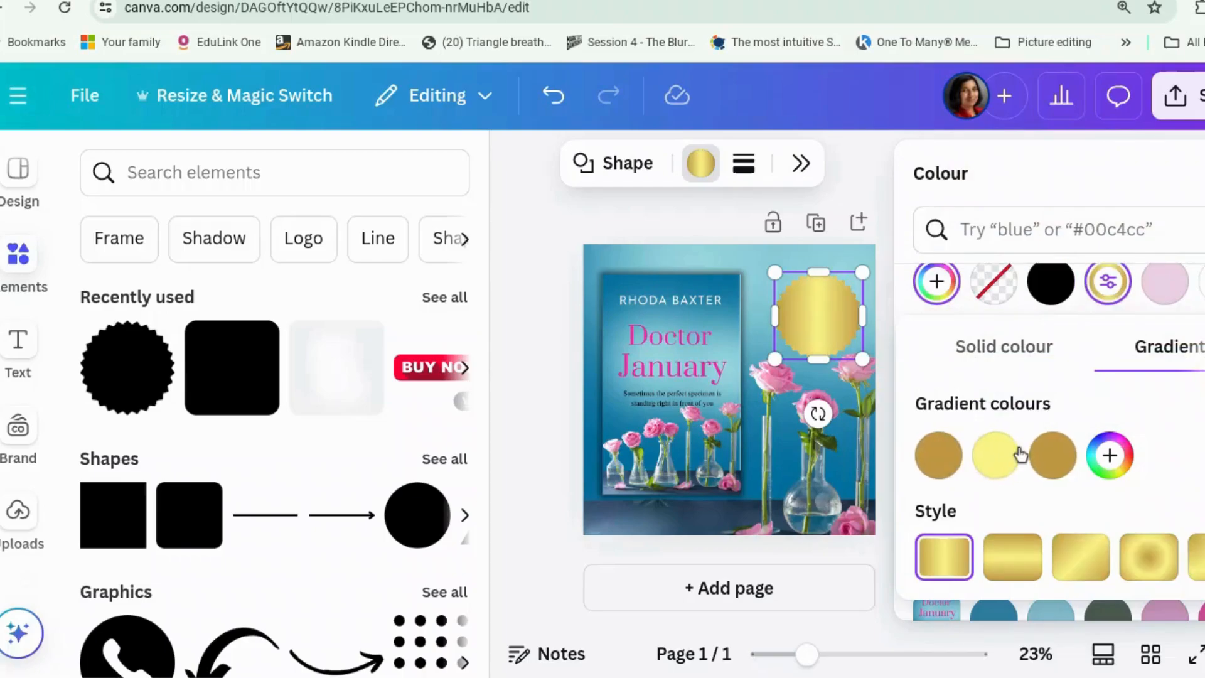
{"action": "left_click", "coordinate": [1086, 565]}
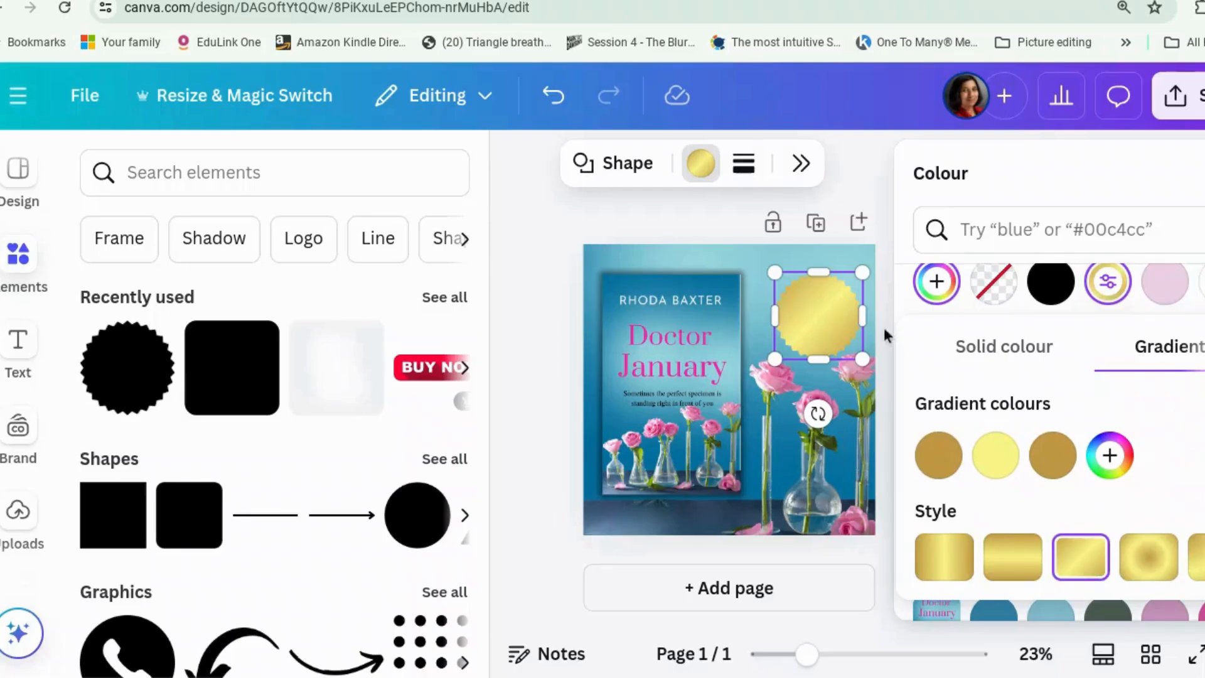
{"action": "left_click", "coordinate": [818, 315]}
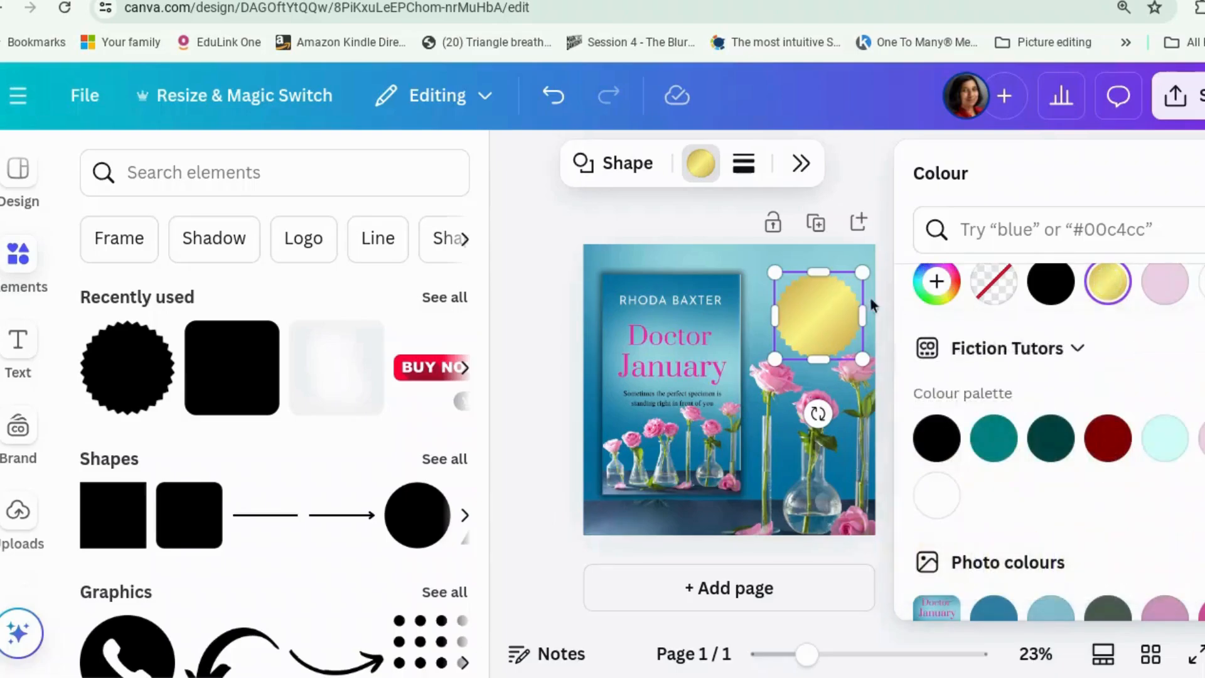
{"action": "mouse_move", "coordinate": [862, 272]}
{"action": "left_mouse_down"}
{"action": "mouse_move", "coordinate": [843, 304]}
{"action": "mouse_move", "coordinate": [873, 260]}
{"action": "left_mouse_up"}
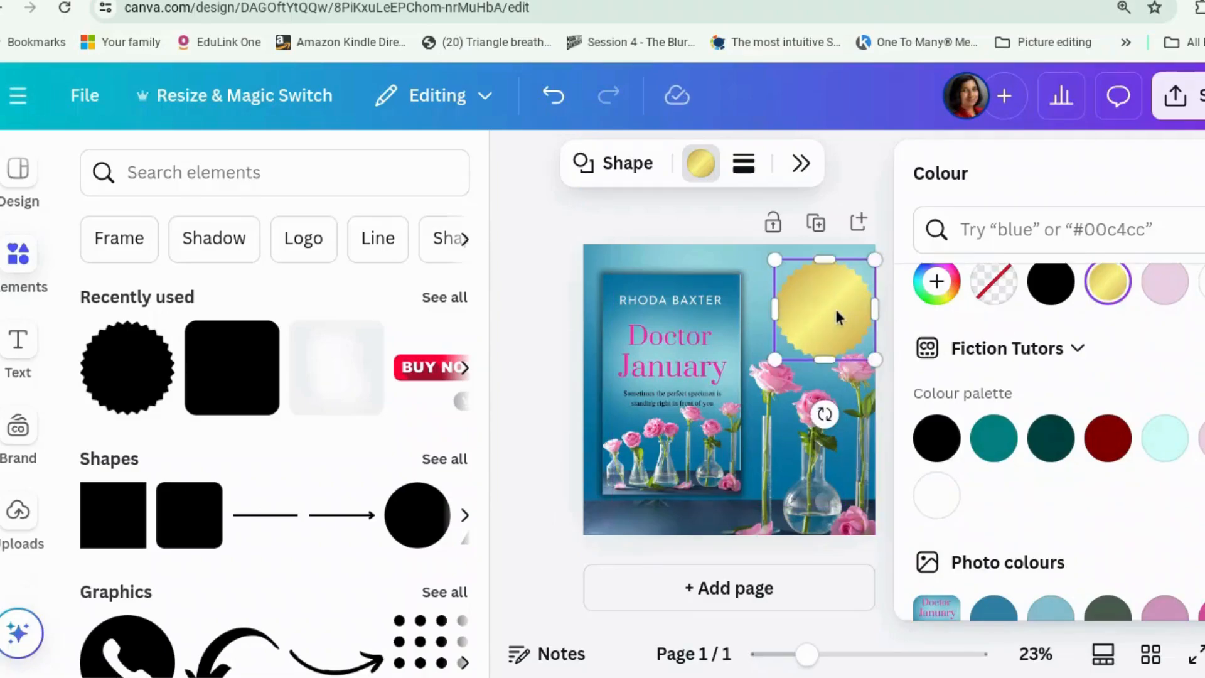
Step: Add a heading reading 99p just below the gold badge and remove the duplicate heading
{"action": "left_click", "coordinate": [17, 352]}
{"action": "left_click", "coordinate": [263, 488]}
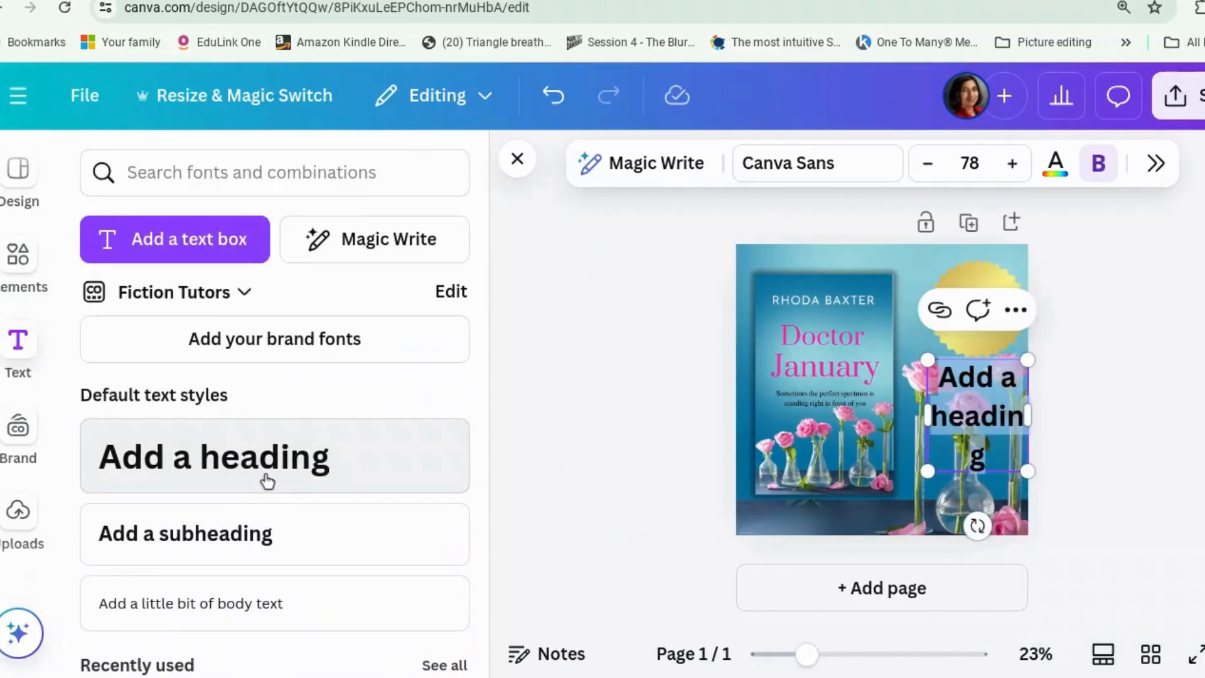
{"action": "left_click", "coordinate": [266, 482]}
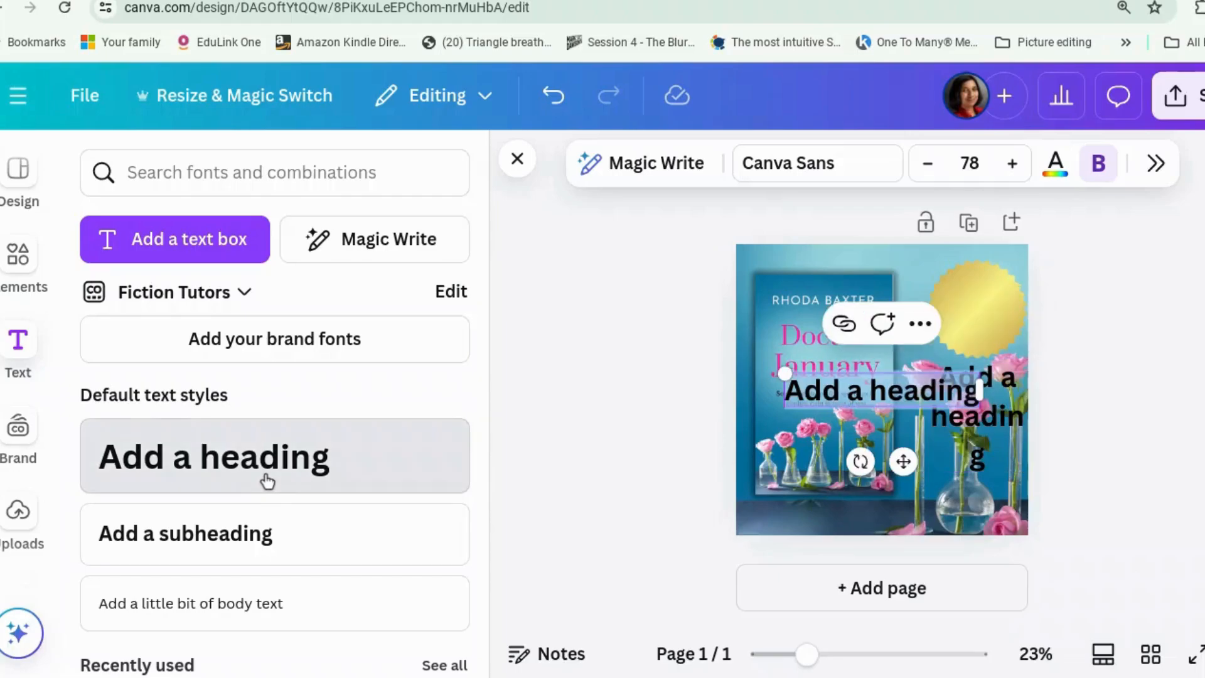
{"action": "key", "text": "BackSpace"}
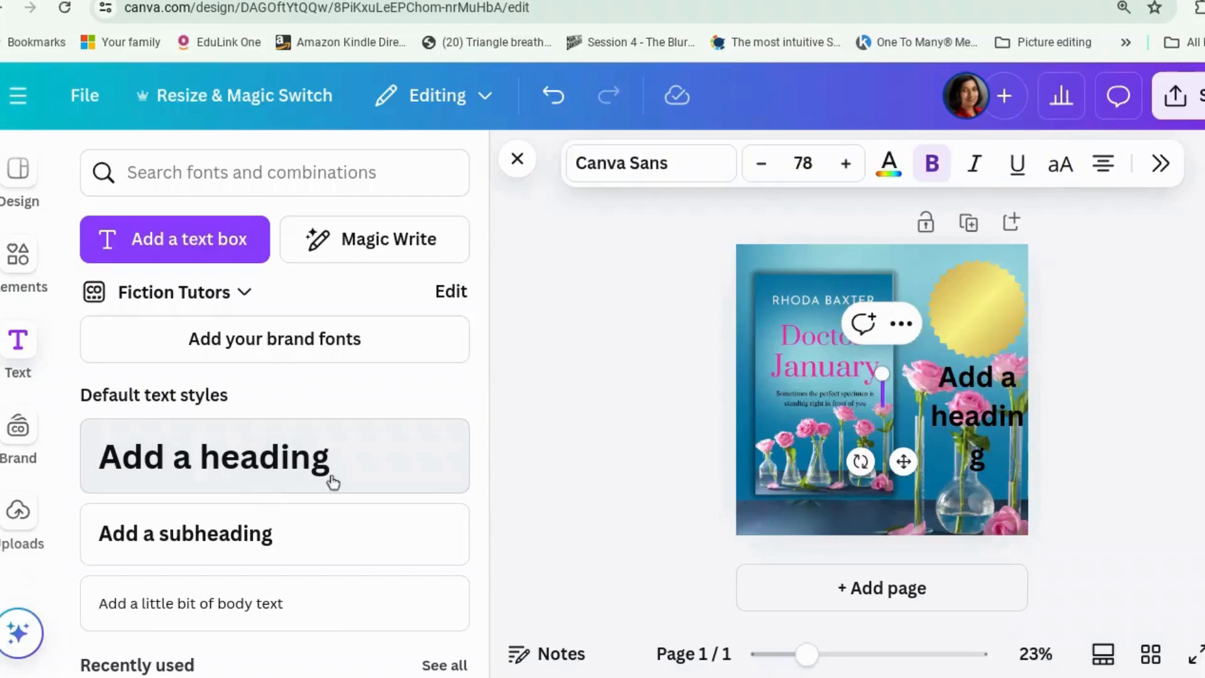
{"action": "left_click", "coordinate": [970, 389]}
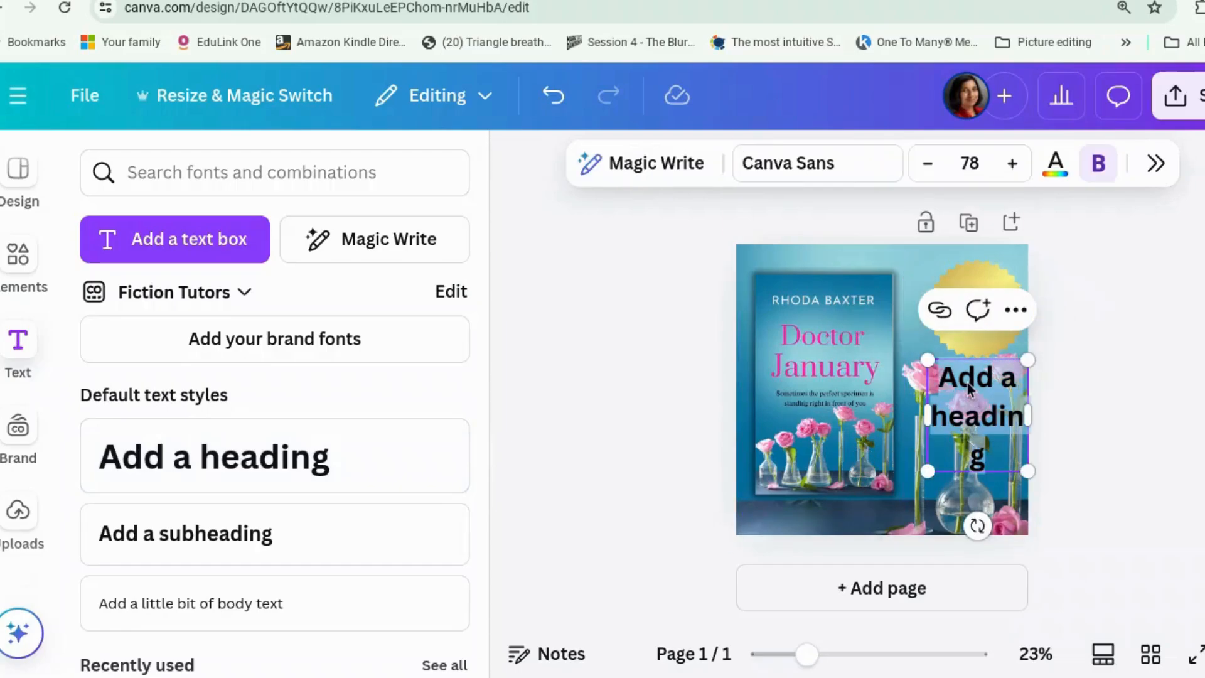
{"action": "type", "text": "99p"}
{"action": "left_click", "coordinate": [1174, 474]}
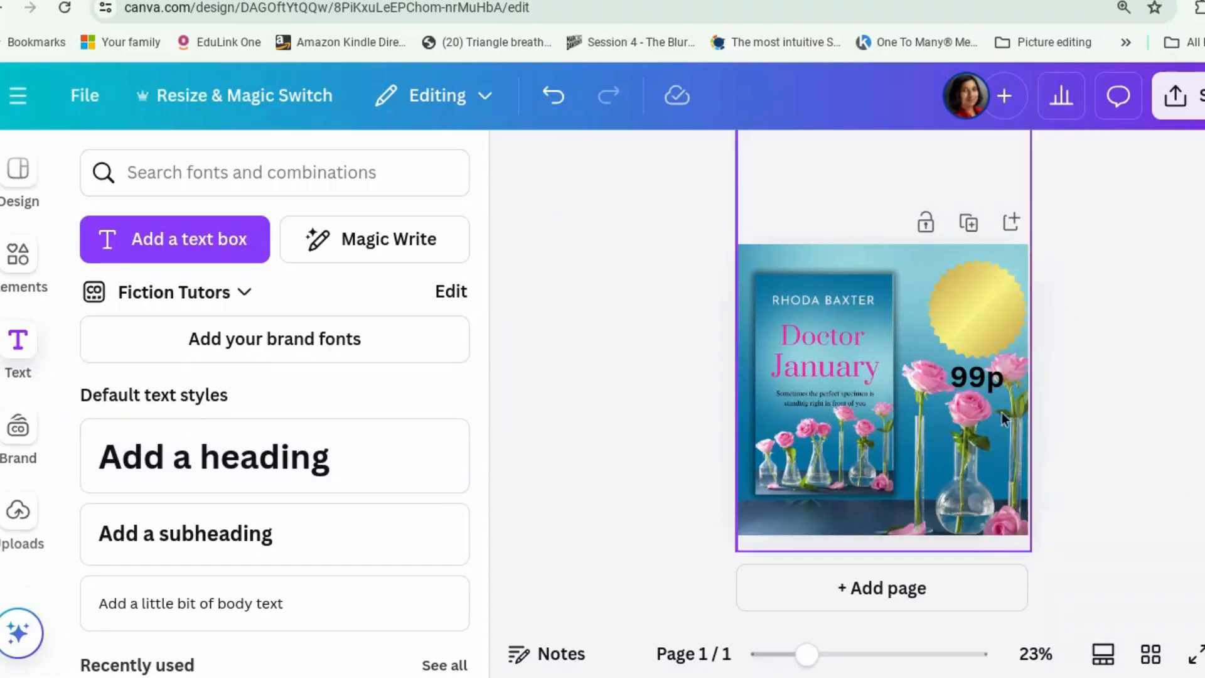
Step: Enlarge the 99p text to size 123 and centre it on the gold badge
{"action": "left_click_drag", "start_coordinate": [985, 376], "coordinate": [870, 274]}
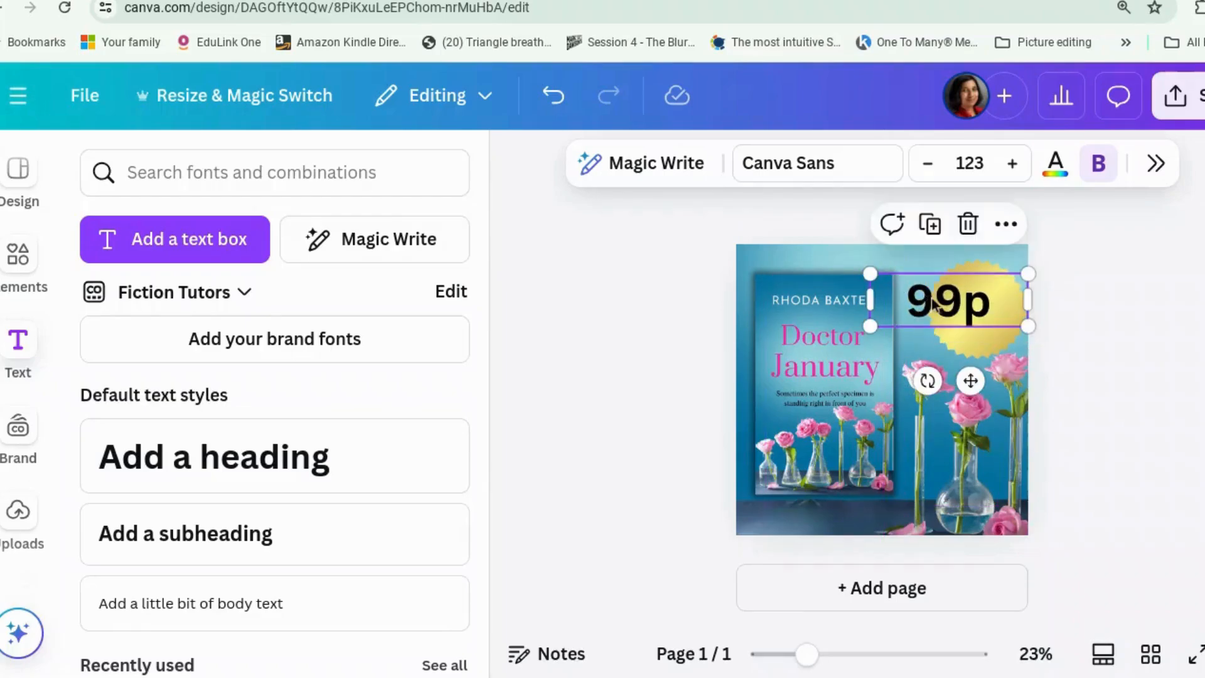
{"action": "left_click_drag", "start_coordinate": [929, 300], "coordinate": [957, 306]}
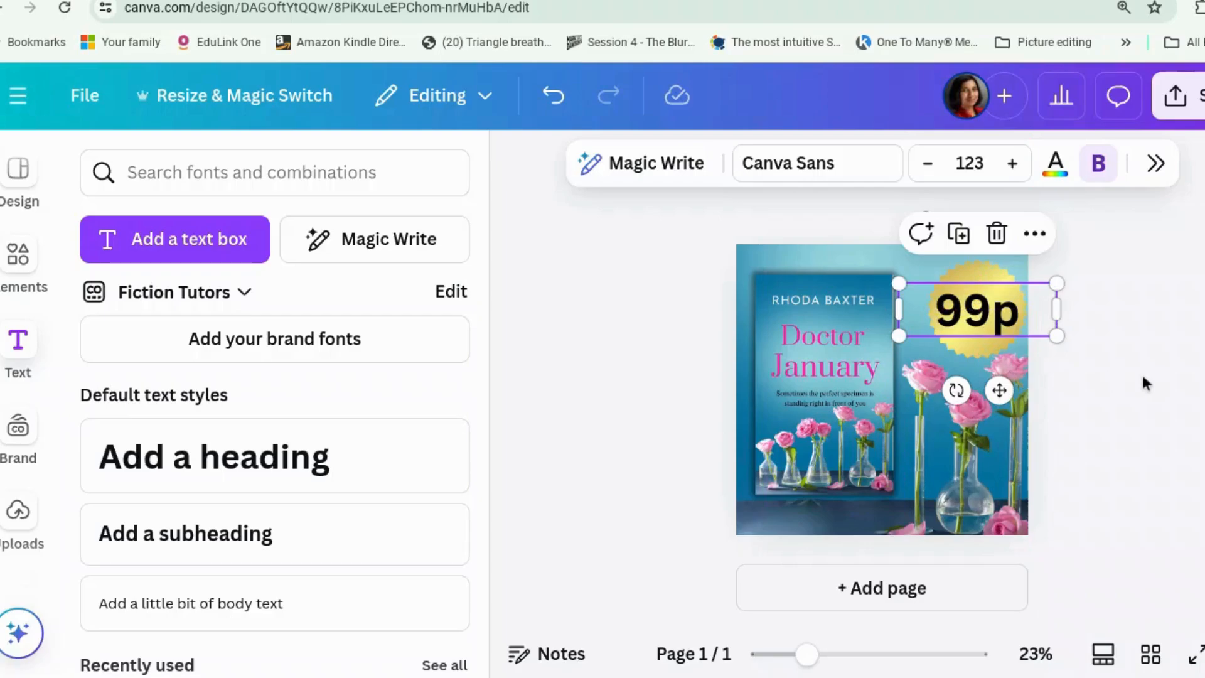
{"action": "left_click", "coordinate": [1143, 382]}
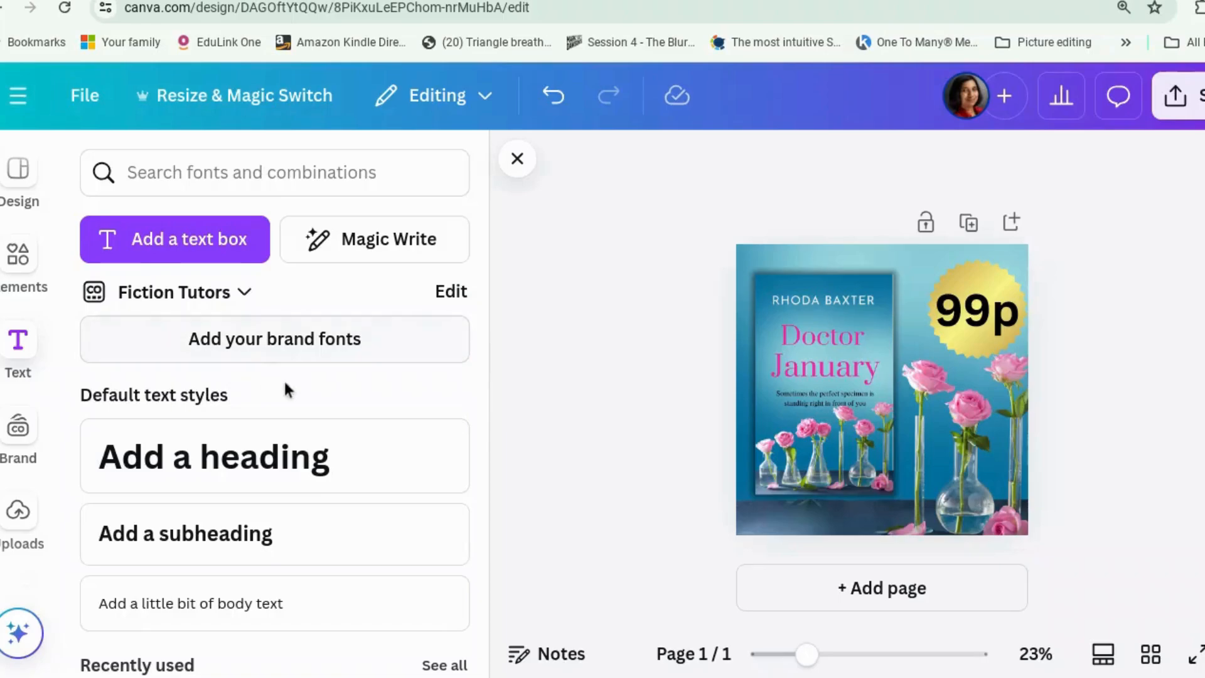
Step: Add a heading reading BUY NOW, shrink it to size 74.3 and place it over the vases beside the cover's lower corner
{"action": "left_click", "coordinate": [234, 456]}
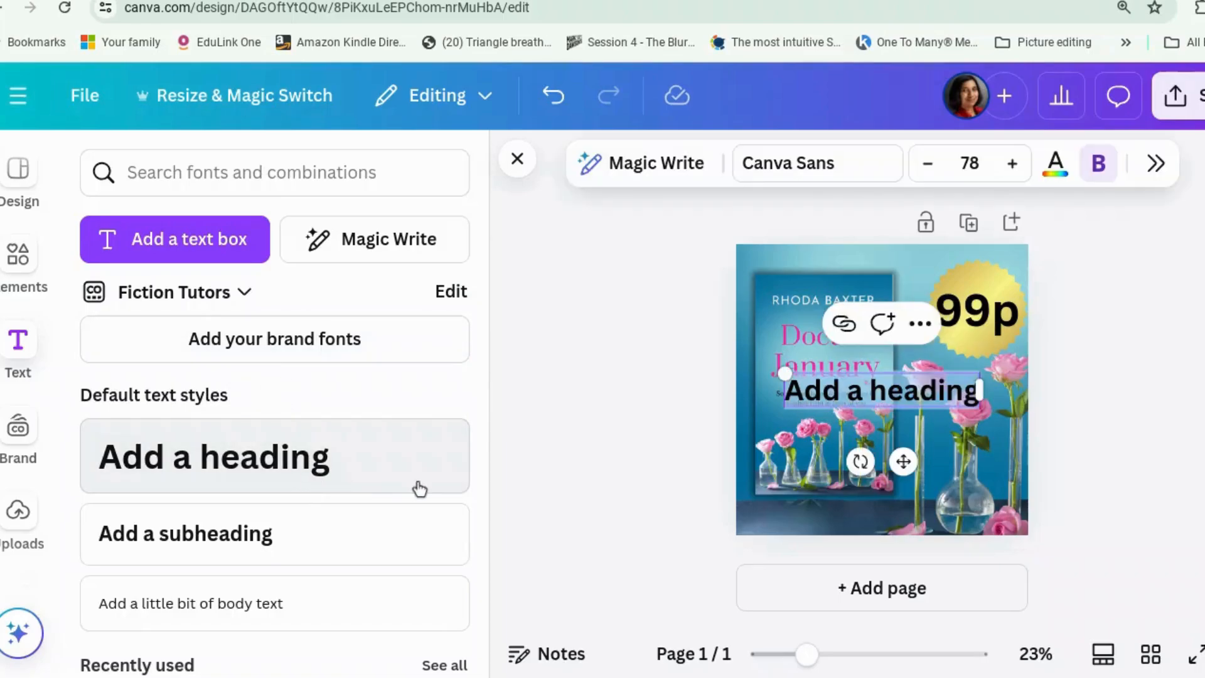
{"action": "type", "text": "BUY NOW"}
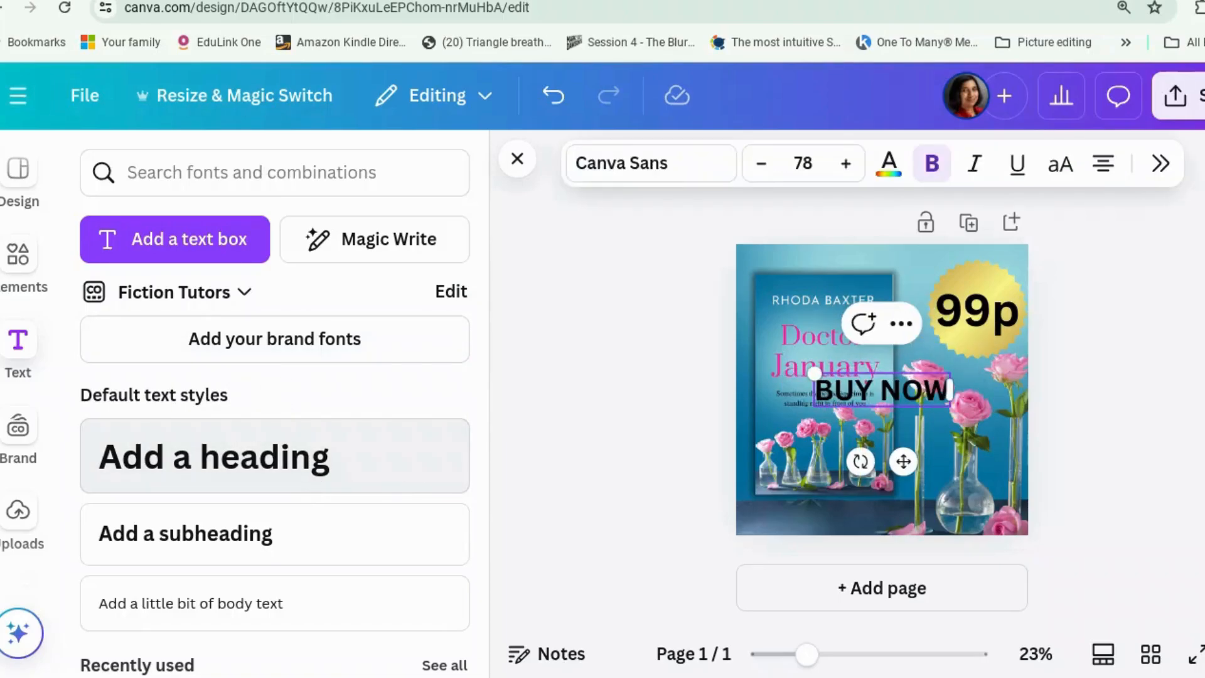
{"action": "left_click_drag", "start_coordinate": [904, 462], "coordinate": [989, 543]}
{"action": "mouse_move", "coordinate": [901, 458]}
{"action": "left_mouse_down"}
{"action": "mouse_move", "coordinate": [911, 461]}
{"action": "mouse_move", "coordinate": [903, 457]}
{"action": "left_mouse_up"}
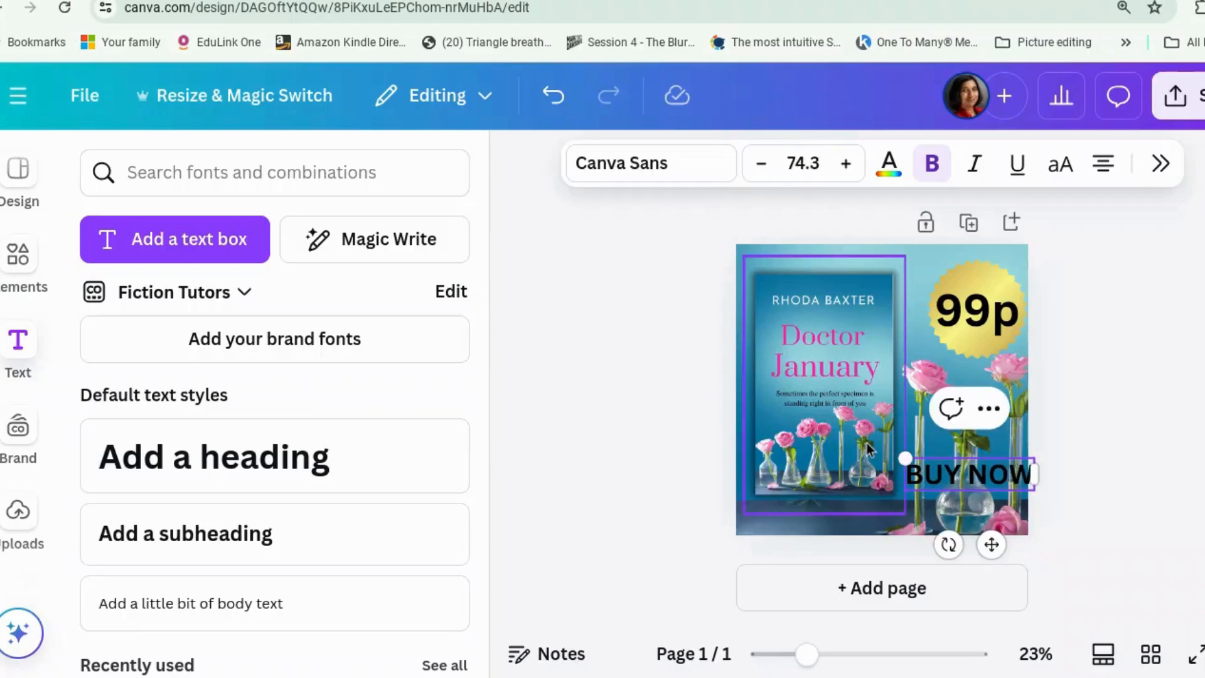
Step: Shrink the small cover slightly, keeping it on the tabletop, and fit the BUY NOW text beside it within the ad
{"action": "left_click", "coordinate": [888, 507]}
{"action": "left_click_drag", "start_coordinate": [905, 513], "coordinate": [909, 455]}
{"action": "left_click", "coordinate": [1128, 480]}
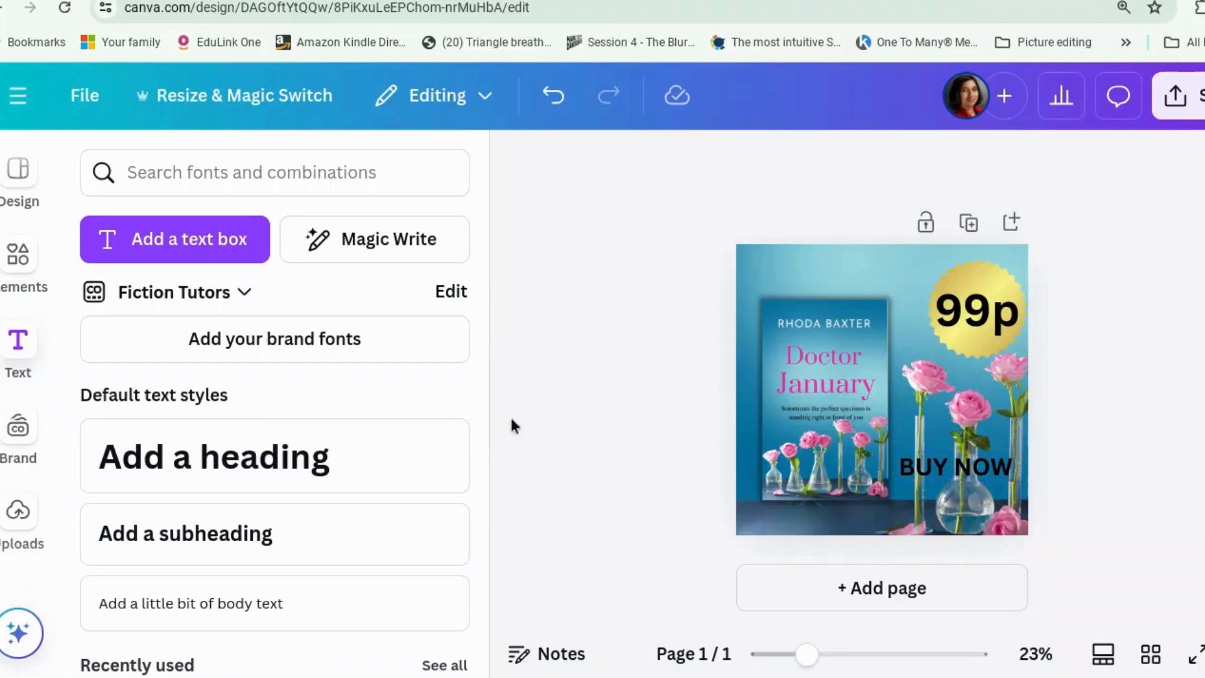
Step: Add the recently used rounded square shape to the ad and fill it with yellow
{"action": "left_click", "coordinate": [208, 369]}
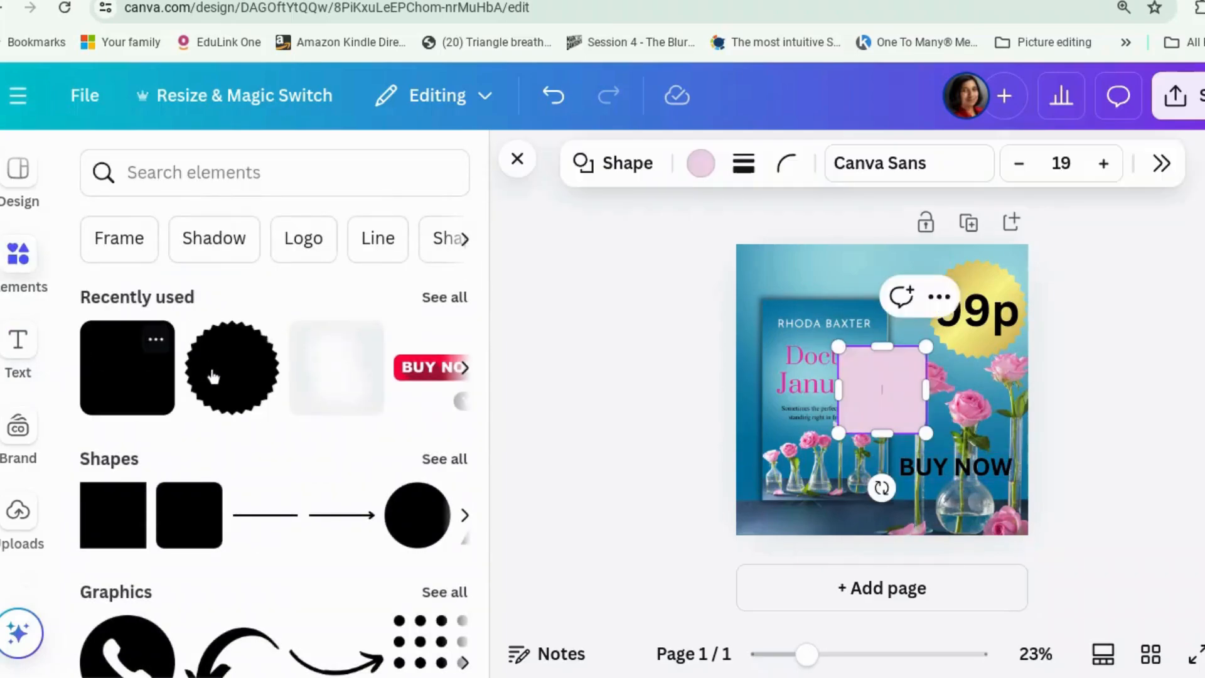
{"action": "left_click", "coordinate": [705, 166]}
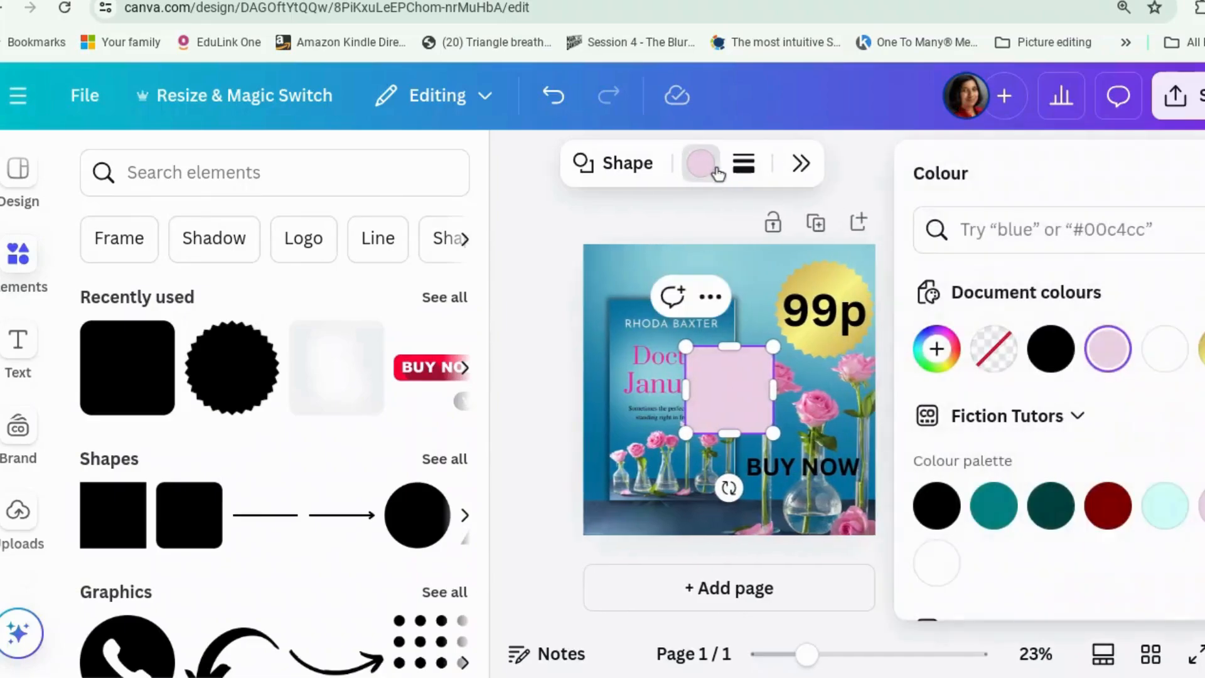
{"action": "scroll", "coordinate": [1121, 508], "scroll_direction": "down", "scroll_amount": 10}
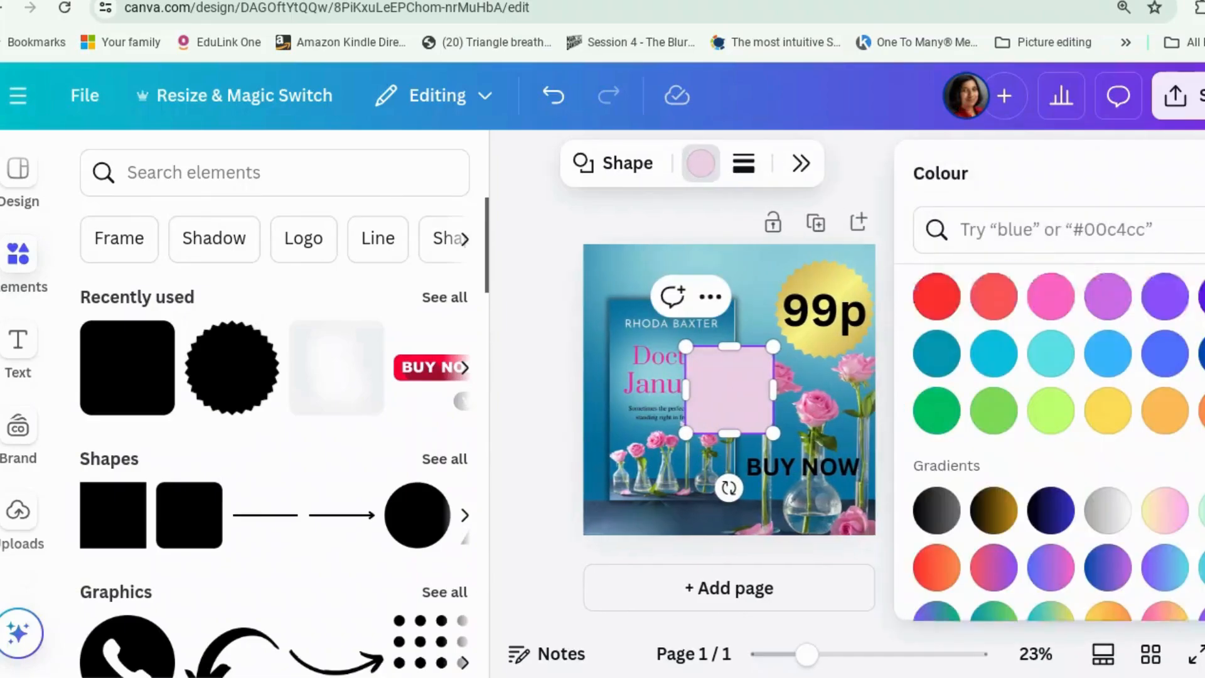
{"action": "left_click", "coordinate": [1108, 362]}
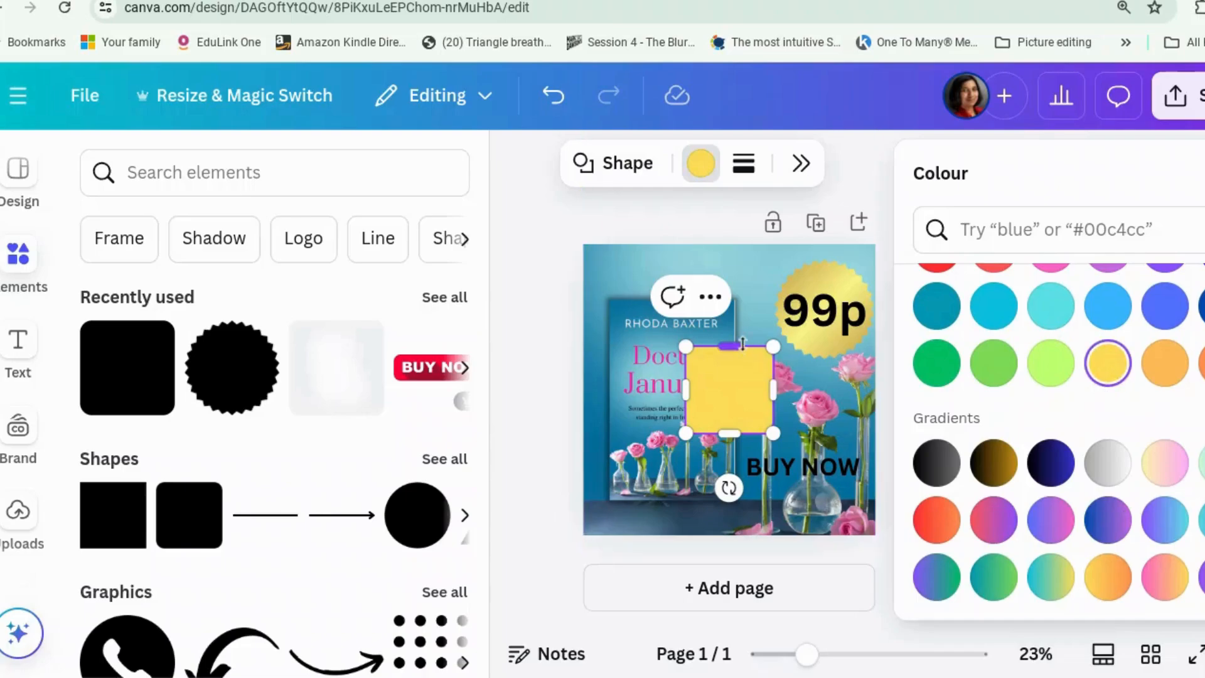
Step: Flatten the yellow shape into a button and fit it behind the full width of the BUY NOW text
{"action": "left_click_drag", "start_coordinate": [733, 348], "coordinate": [736, 389]}
{"action": "left_click_drag", "start_coordinate": [751, 488], "coordinate": [802, 541]}
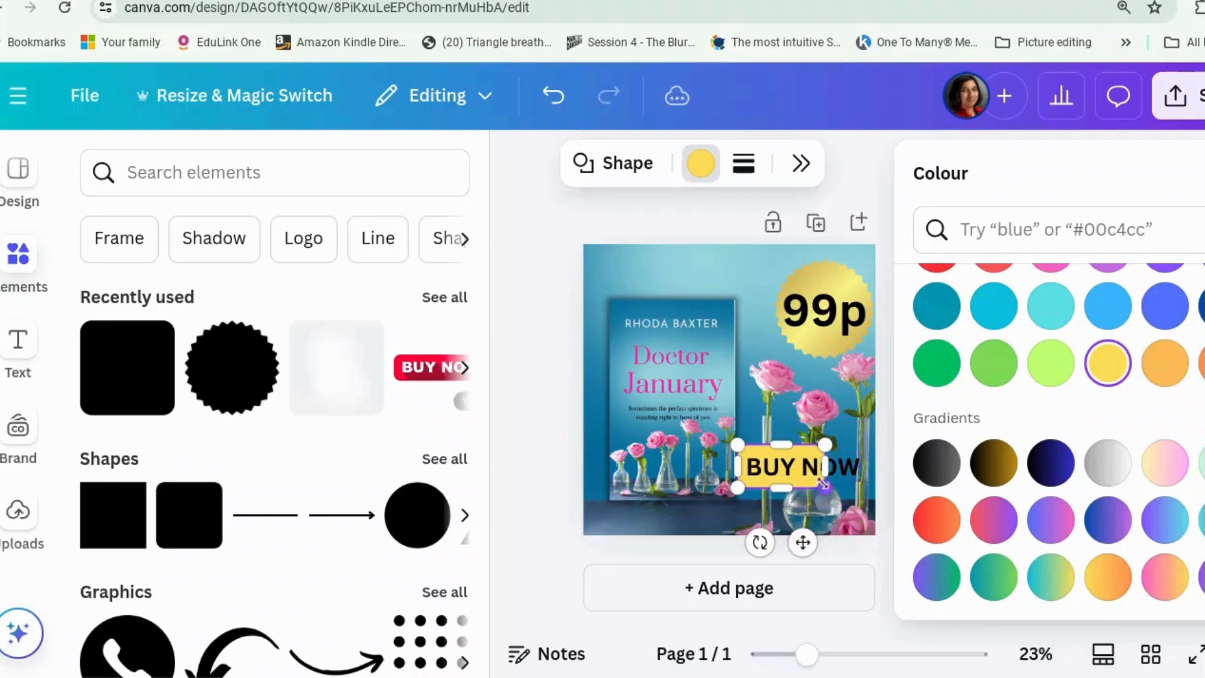
{"action": "left_click_drag", "start_coordinate": [825, 484], "coordinate": [869, 487]}
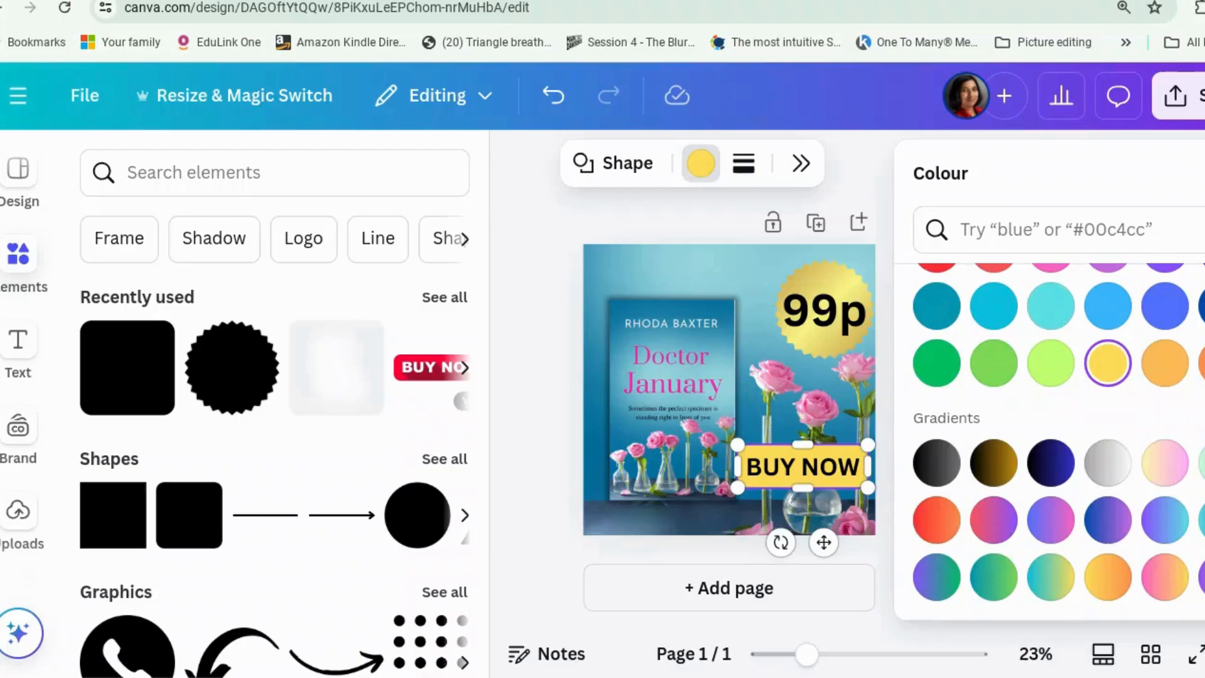
{"action": "left_click", "coordinate": [1204, 173]}
{"action": "left_click", "coordinate": [1188, 311]}
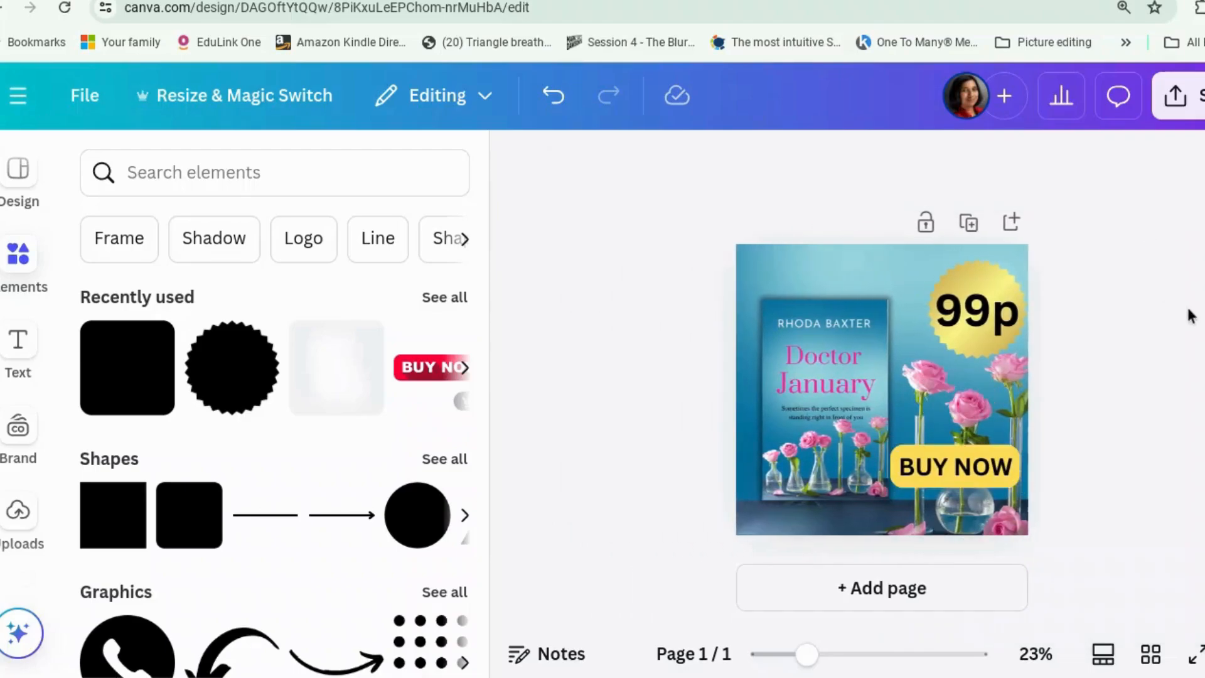
Step: Enlarge the small Doctor January cover slightly, keeping its base on the tabletop
{"action": "left_click", "coordinate": [849, 364]}
{"action": "mouse_move", "coordinate": [759, 286]}
{"action": "left_mouse_down"}
{"action": "mouse_move", "coordinate": [752, 277]}
{"action": "mouse_move", "coordinate": [759, 284]}
{"action": "left_mouse_up"}
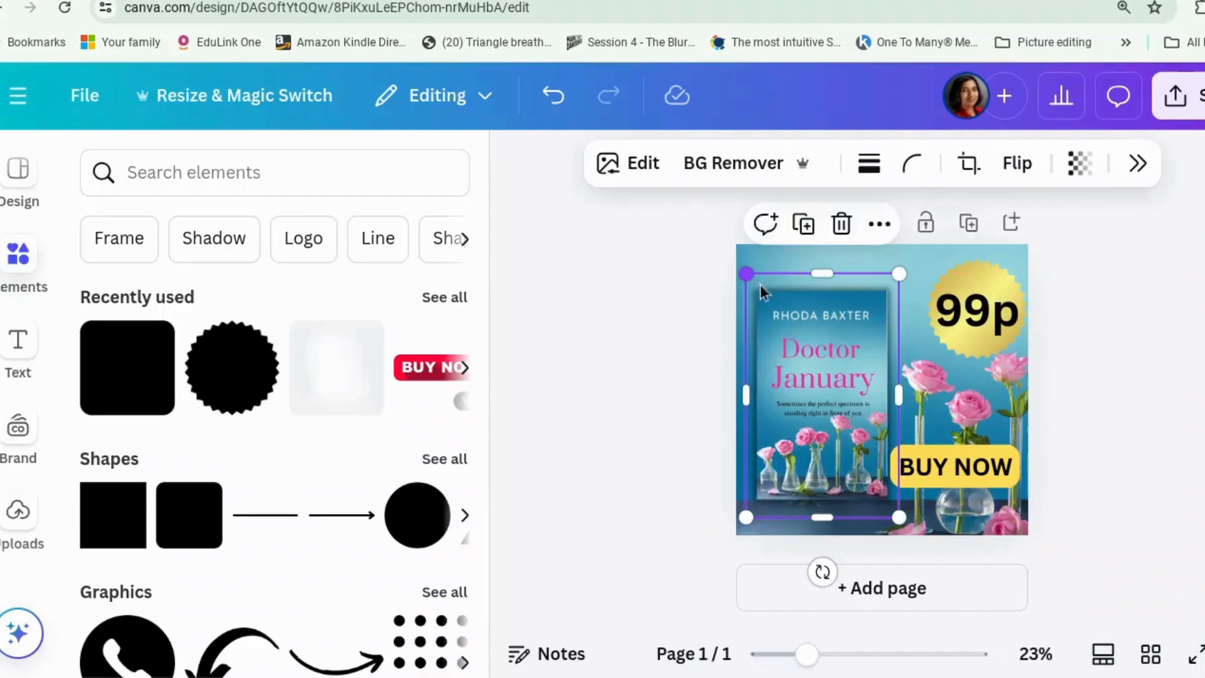
{"action": "left_click", "coordinate": [1082, 404]}
Step: Show the ad's layers with the BUY NOW text selected
{"action": "left_click", "coordinate": [989, 464]}
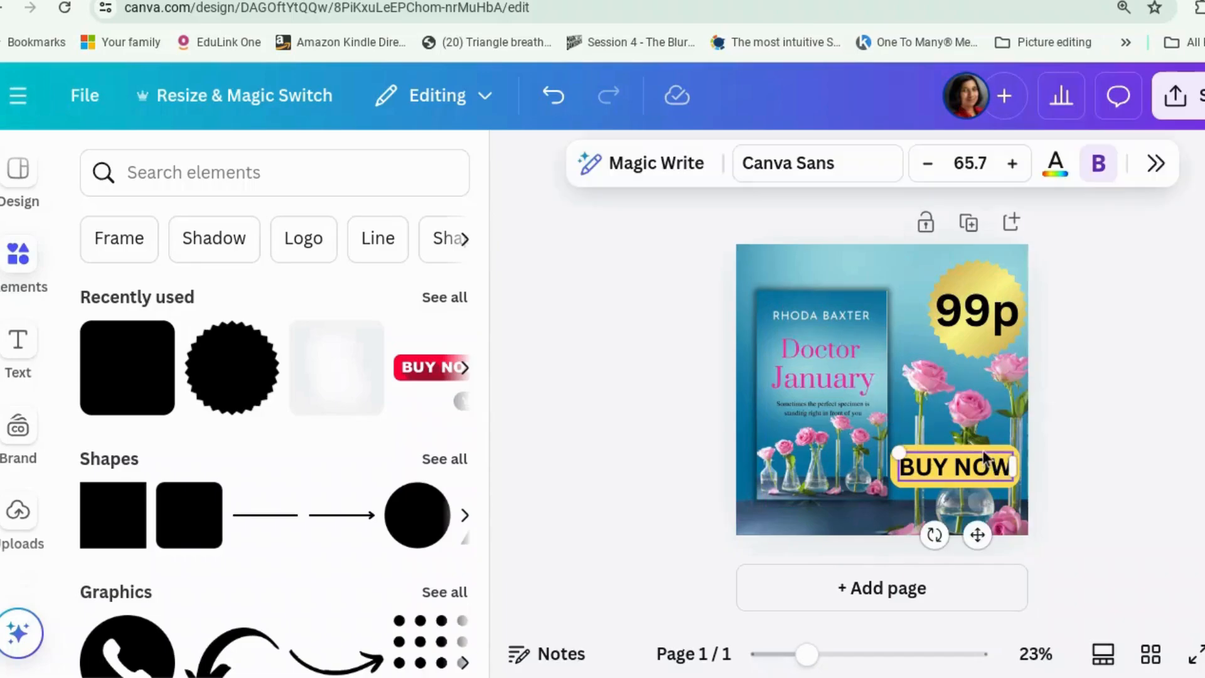
{"action": "left_click", "coordinate": [899, 467]}
{"action": "left_click", "coordinate": [925, 470]}
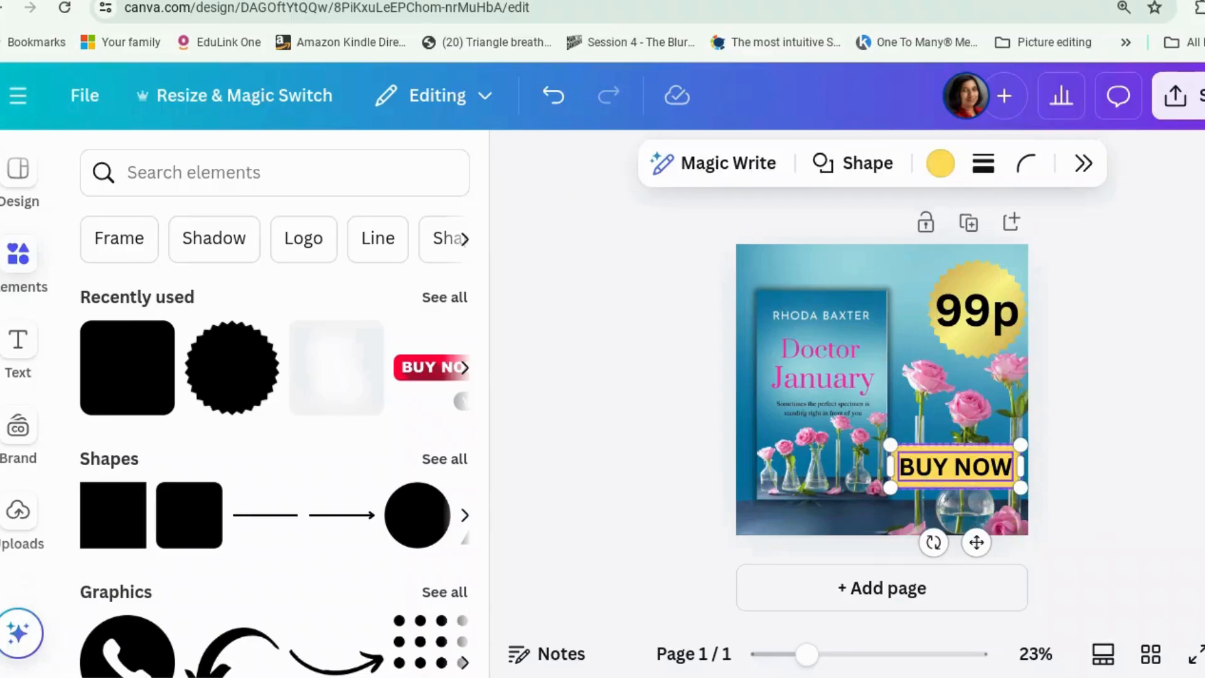
{"action": "right_click", "coordinate": [927, 475]}
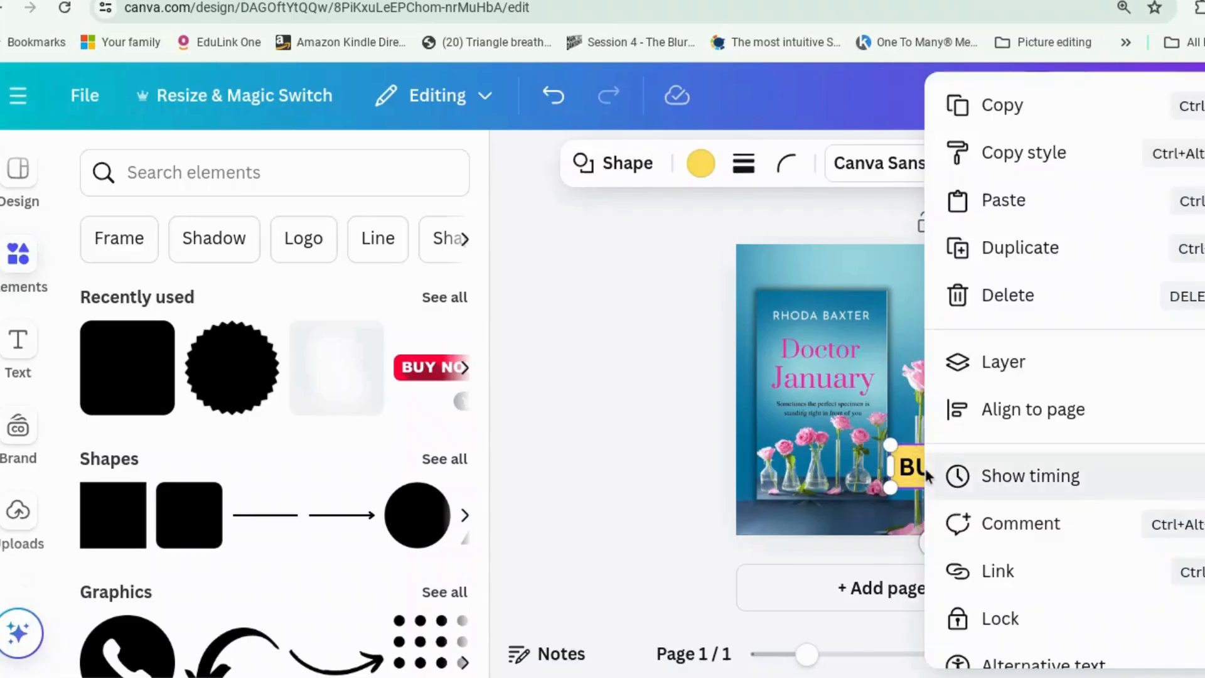
{"action": "left_click", "coordinate": [663, 401]}
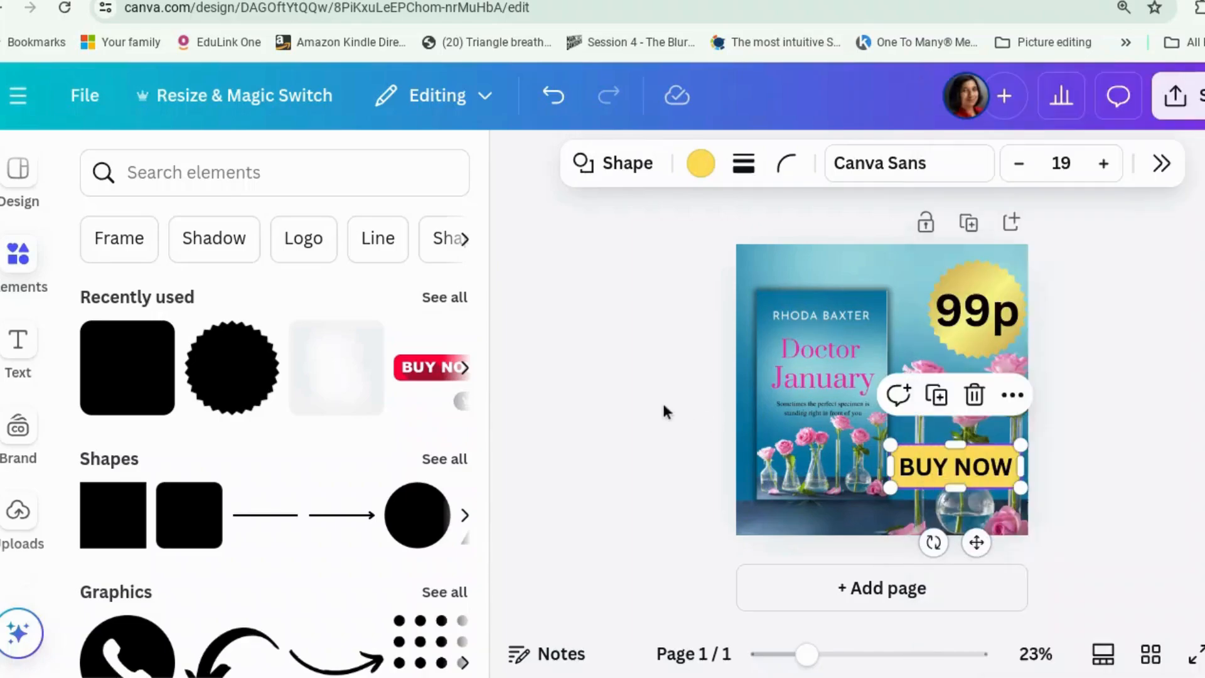
{"action": "right_click", "coordinate": [998, 469]}
{"action": "mouse_move", "coordinate": [862, 361]}
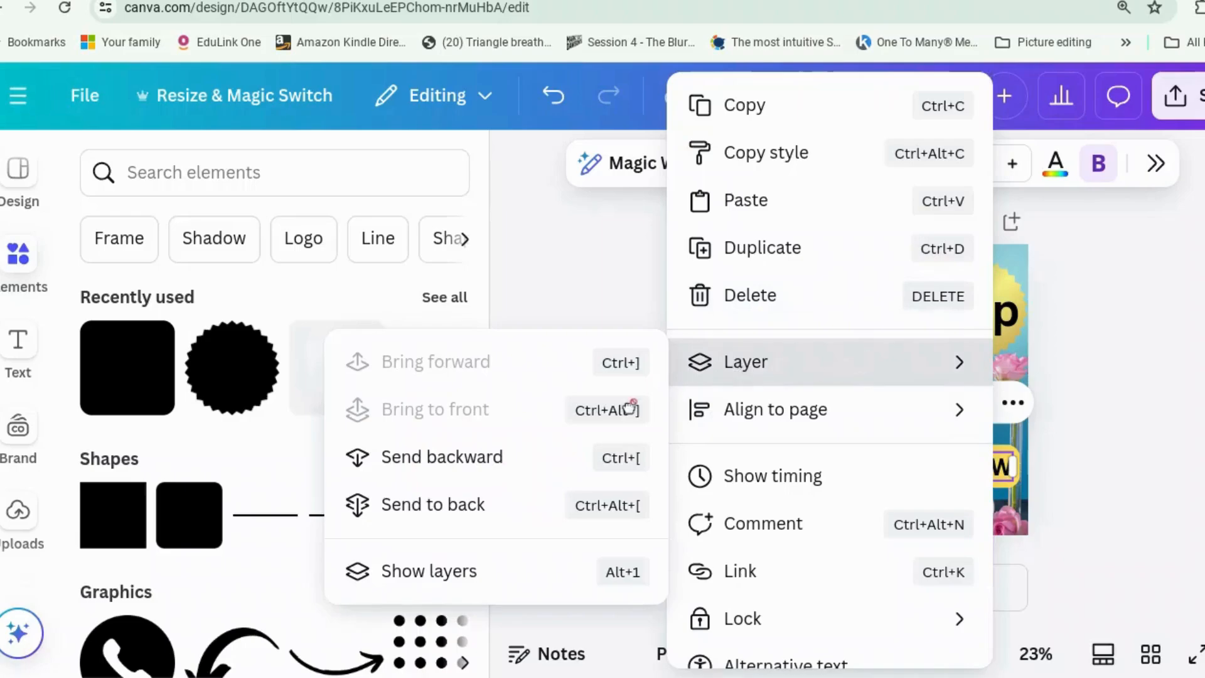
{"action": "left_click", "coordinate": [466, 573]}
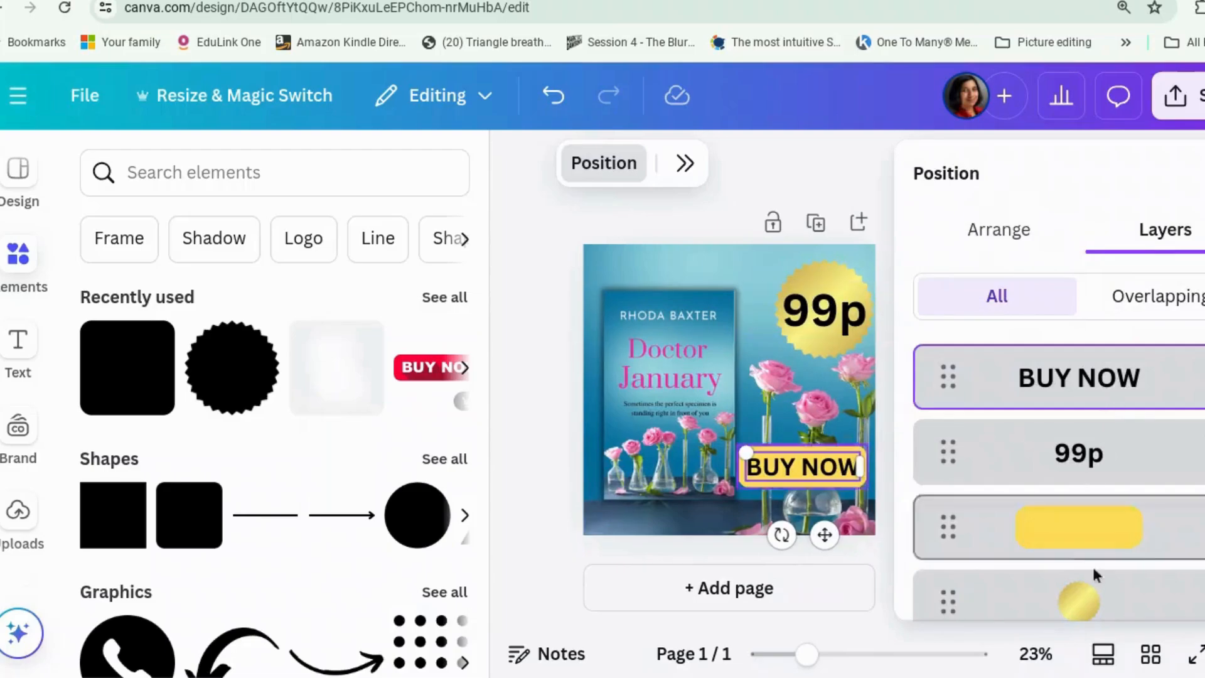
Step: Move the yellow button shape above the BUY NOW text in the layer order
{"action": "left_click", "coordinate": [1095, 543]}
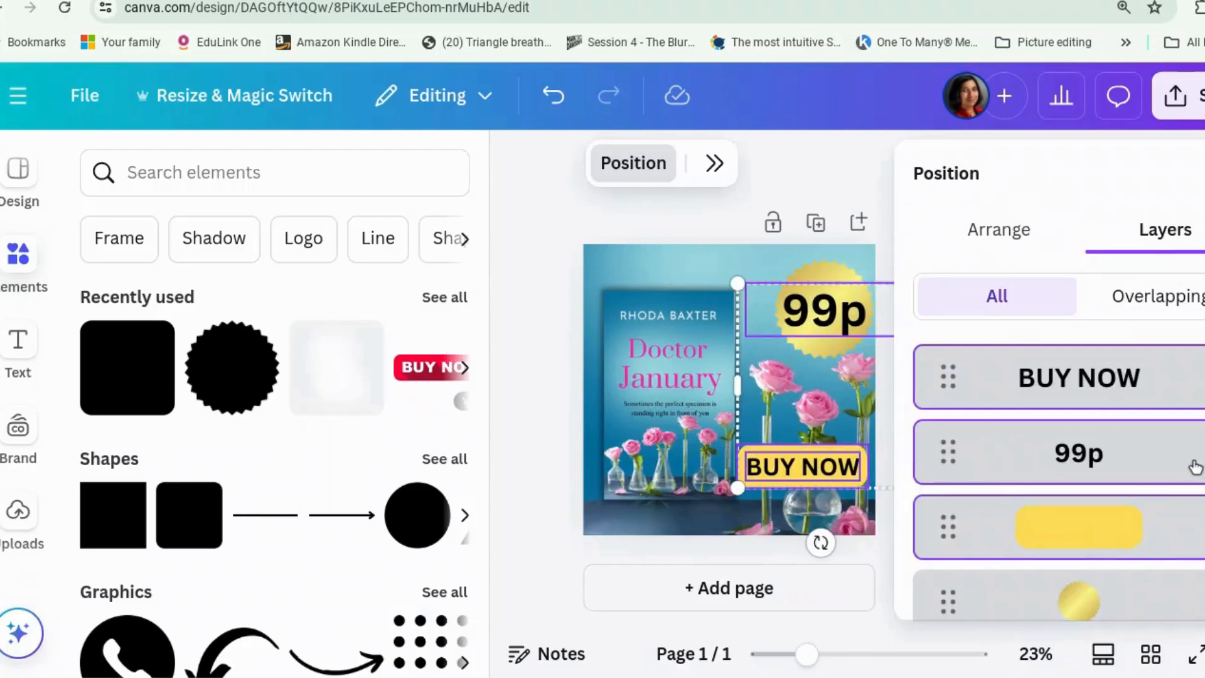
{"action": "left_click_drag", "start_coordinate": [1185, 450], "coordinate": [1179, 327]}
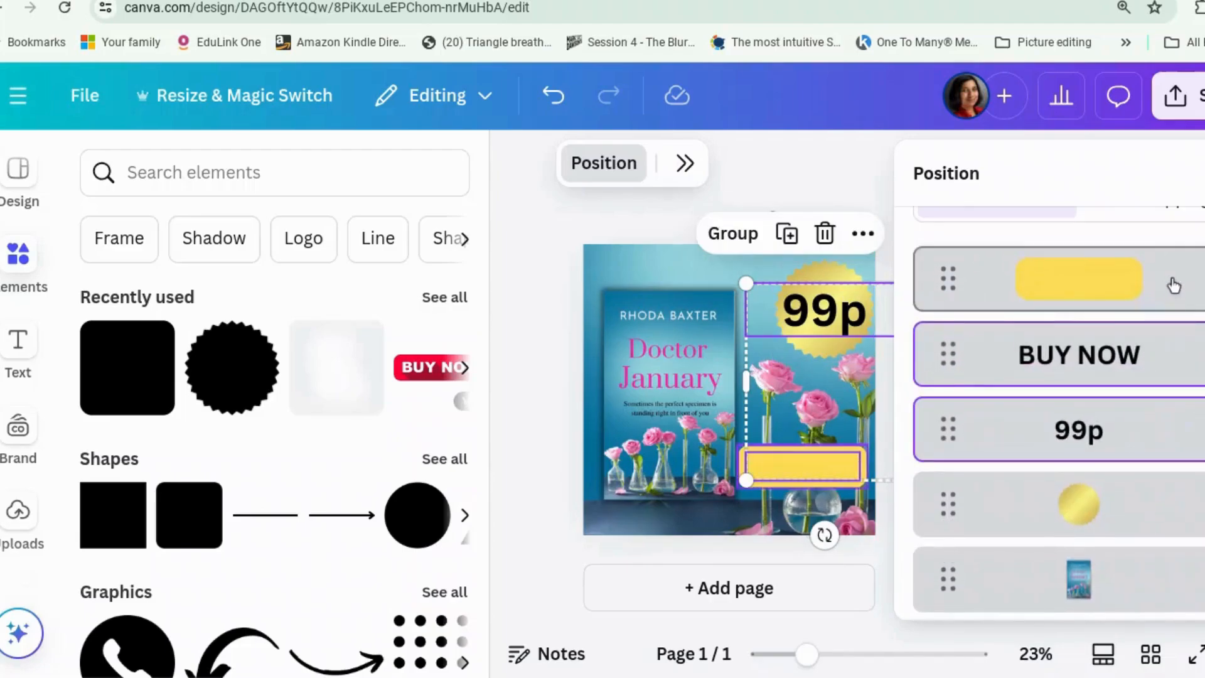
{"action": "scroll", "coordinate": [1165, 291], "scroll_direction": "up", "scroll_amount": 2}
Step: Group the yellow shape with the BUY NOW text and place the group beneath the 99p text layer
{"action": "left_click", "coordinate": [1111, 387]}
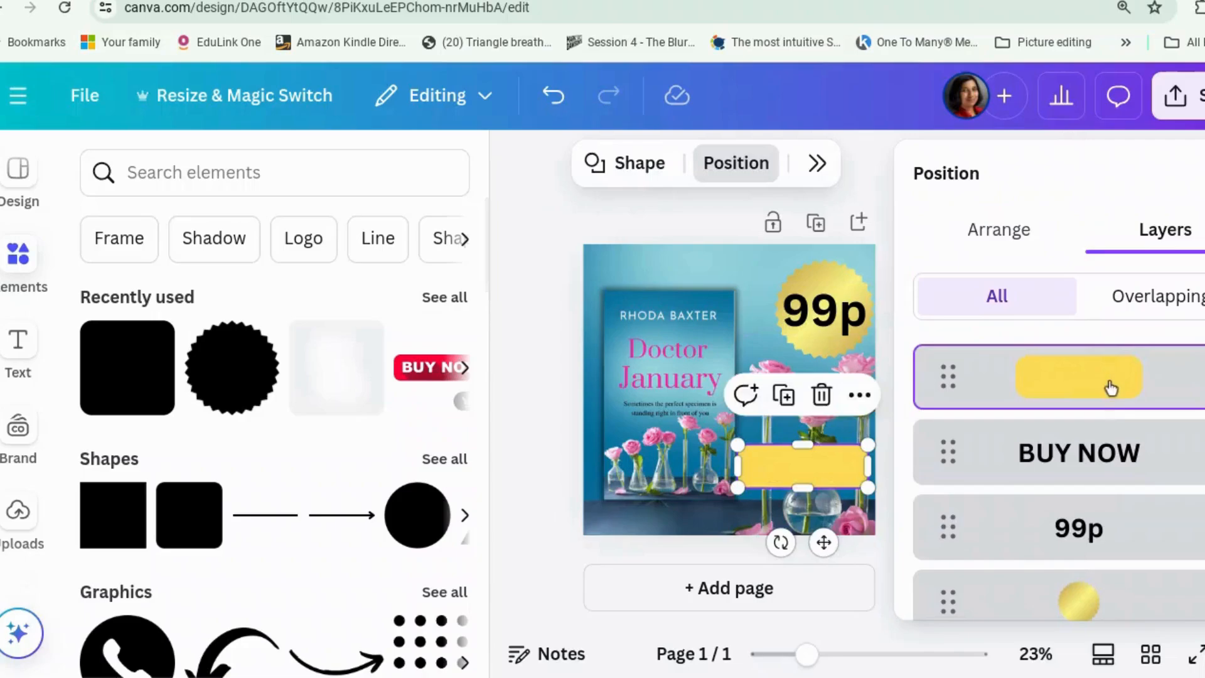
{"action": "left_click", "coordinate": [1117, 465], "text": "shift"}
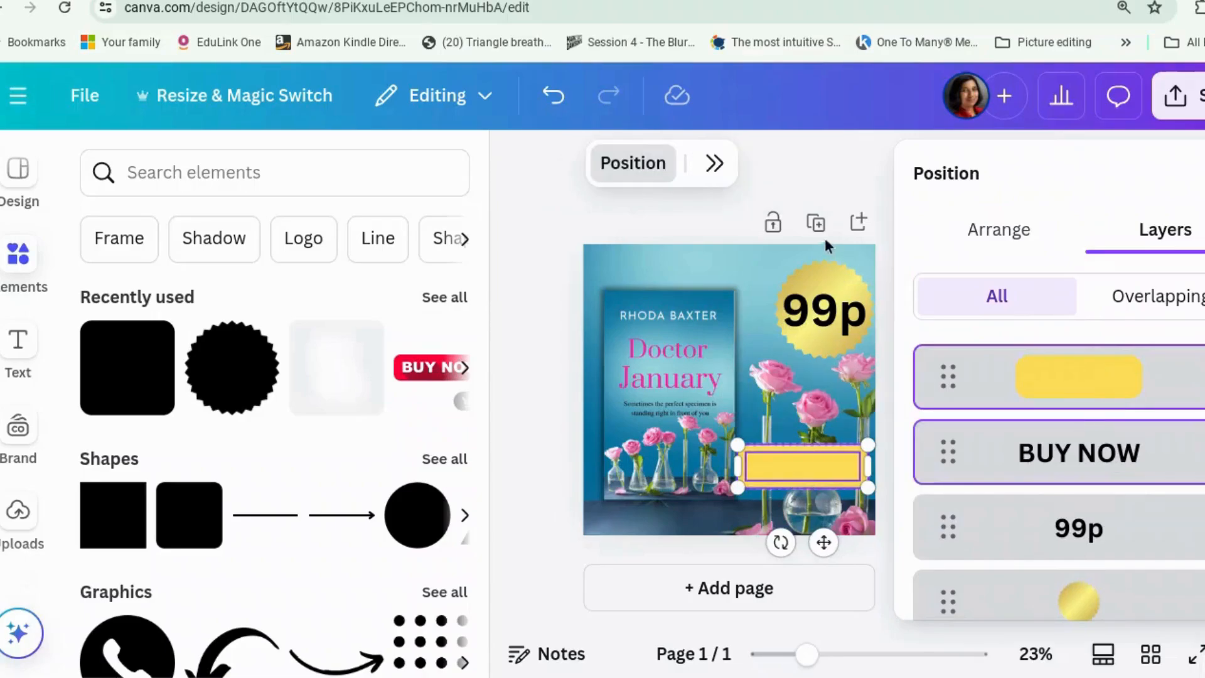
{"action": "key", "text": "ctrl+g"}
{"action": "key", "text": "ctrl+bracketleft"}
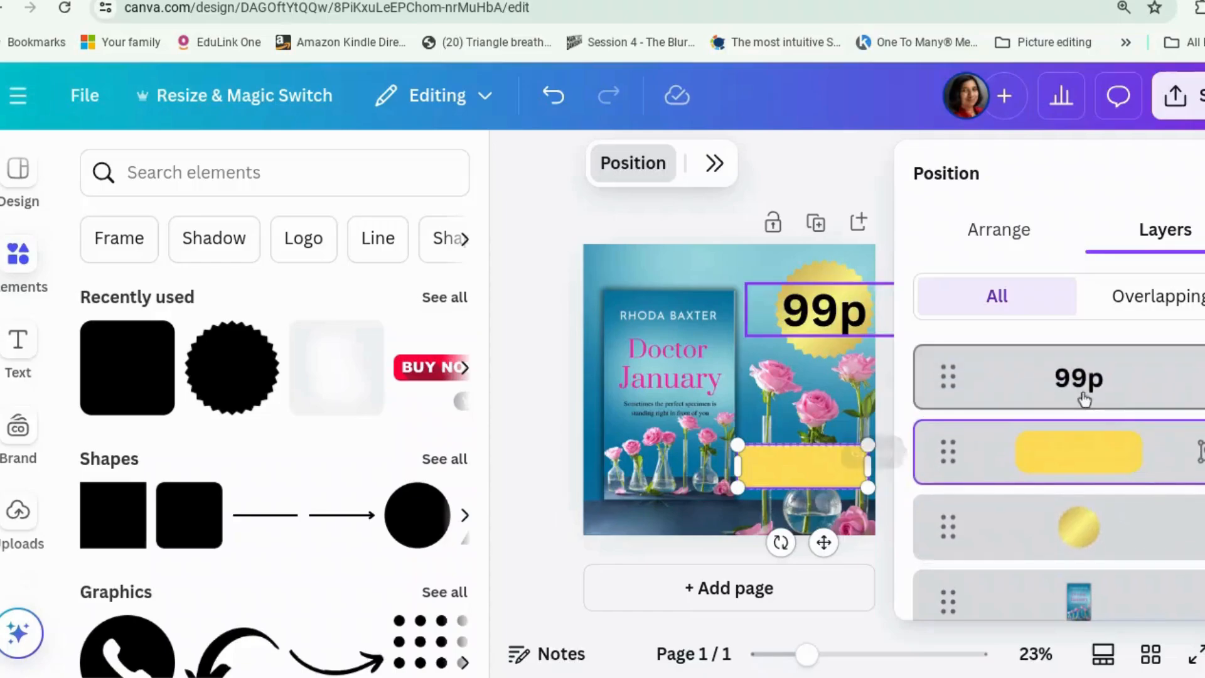
Step: Ungroup the yellow shape and BUY NOW text, and reorder the layers so the shape sits directly beneath the text
{"action": "left_click", "coordinate": [1098, 470]}
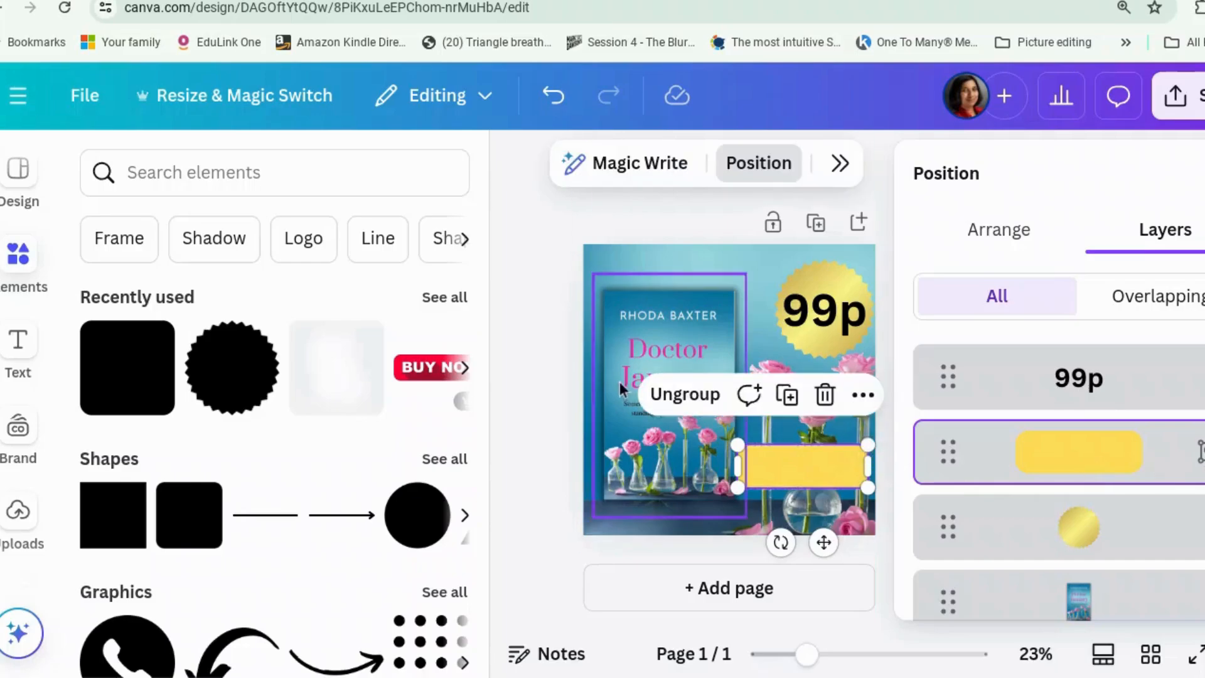
{"action": "left_click", "coordinate": [664, 394]}
{"action": "left_click_drag", "start_coordinate": [959, 511], "coordinate": [996, 404]}
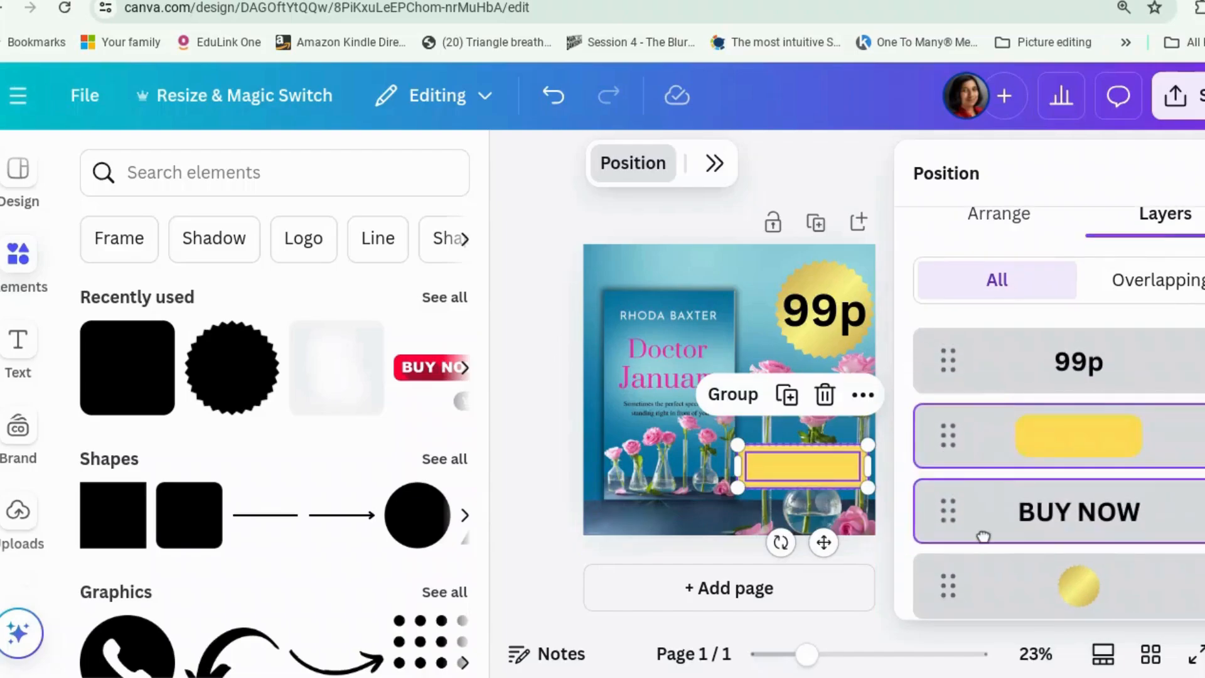
{"action": "left_click_drag", "start_coordinate": [984, 535], "coordinate": [994, 524]}
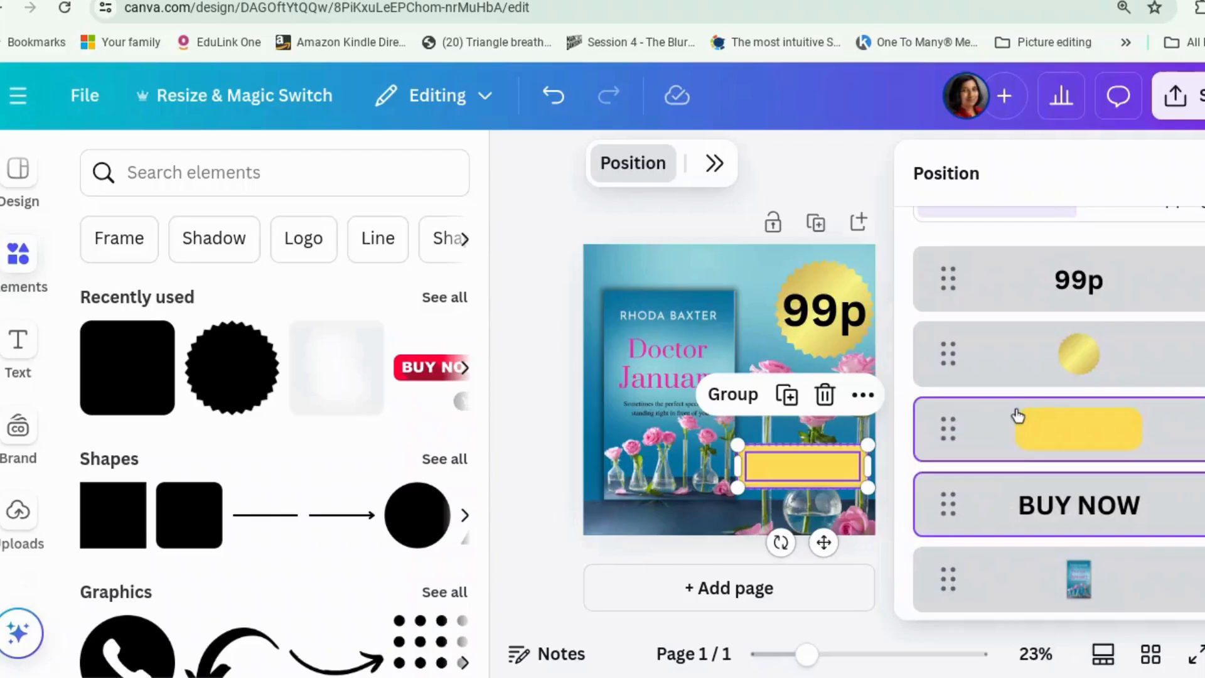
{"action": "left_click", "coordinate": [984, 460]}
{"action": "left_click_drag", "start_coordinate": [1178, 430], "coordinate": [1165, 502]}
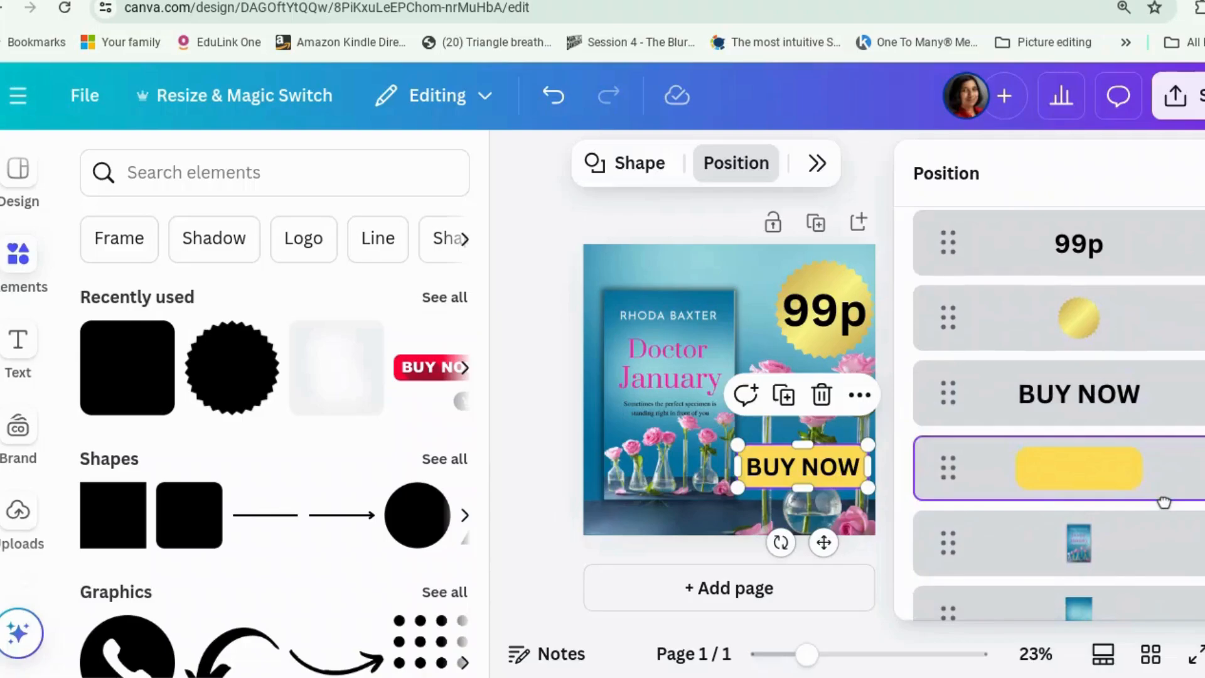
Step: Group the BUY NOW text with its yellow shape and shrink the button slightly to clear the cover
{"action": "left_click", "coordinate": [1125, 389], "text": "shift"}
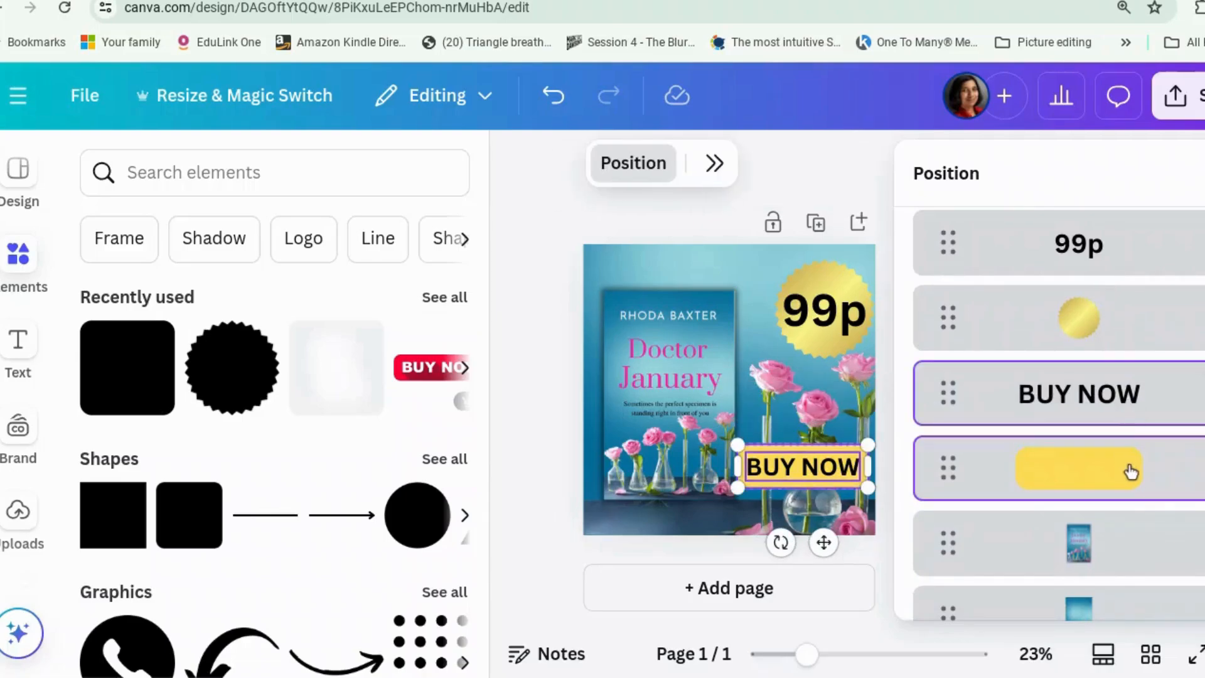
{"action": "left_click", "coordinate": [732, 395]}
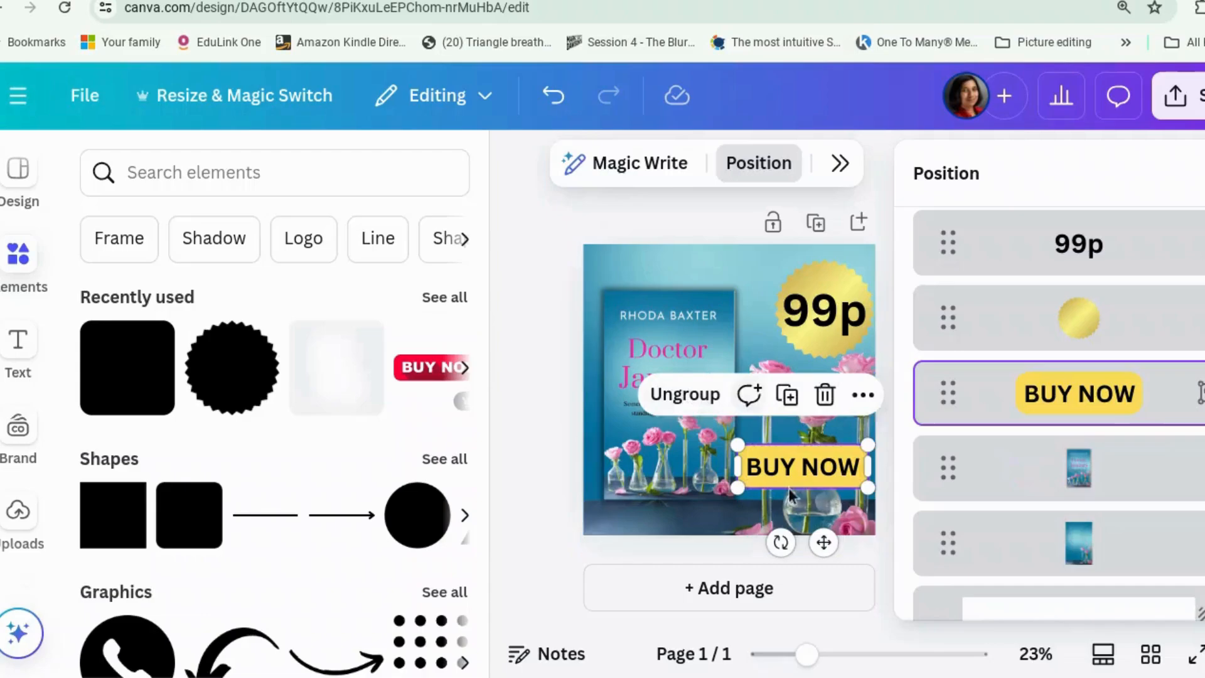
{"action": "left_click_drag", "start_coordinate": [742, 444], "coordinate": [750, 447]}
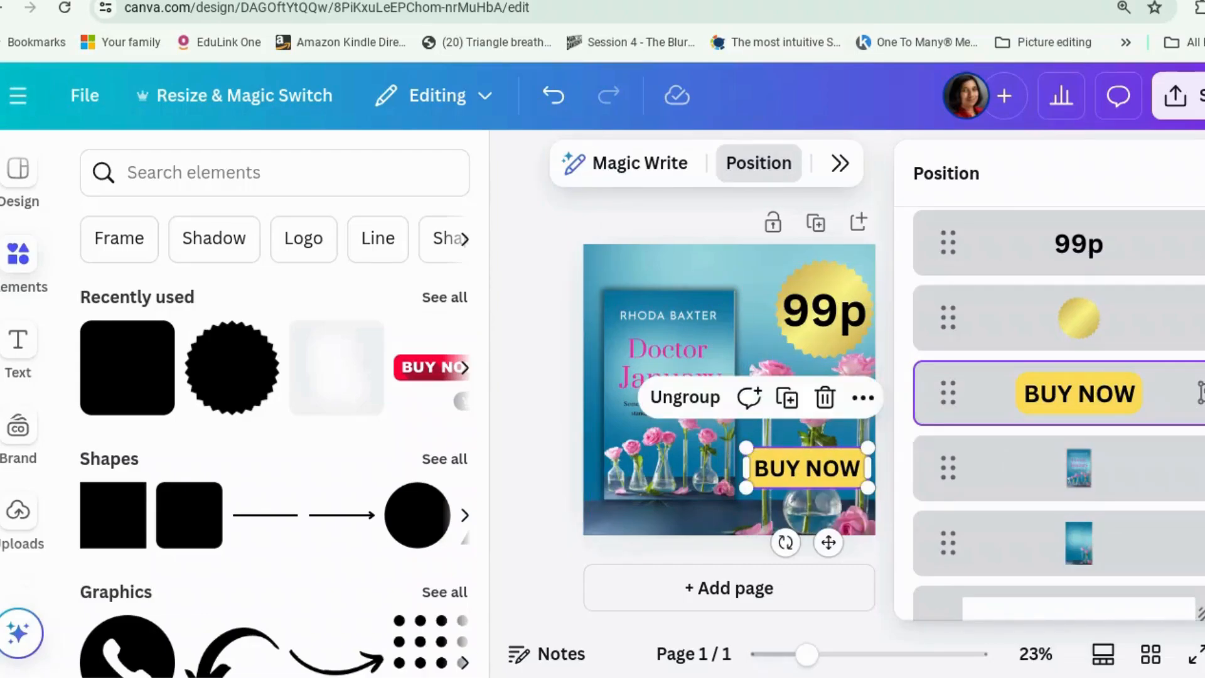
Step: Group the 99p text with the gold badge and close the layers list
{"action": "left_click", "coordinate": [1130, 267]}
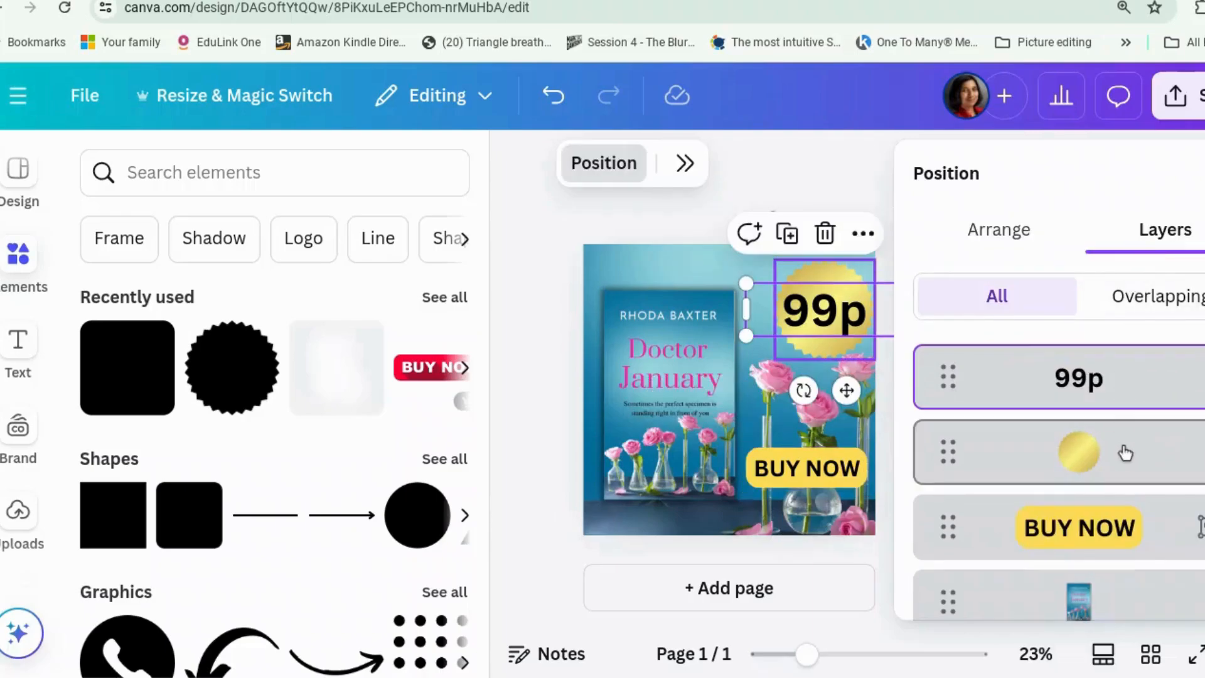
{"action": "left_click", "coordinate": [1125, 452]}
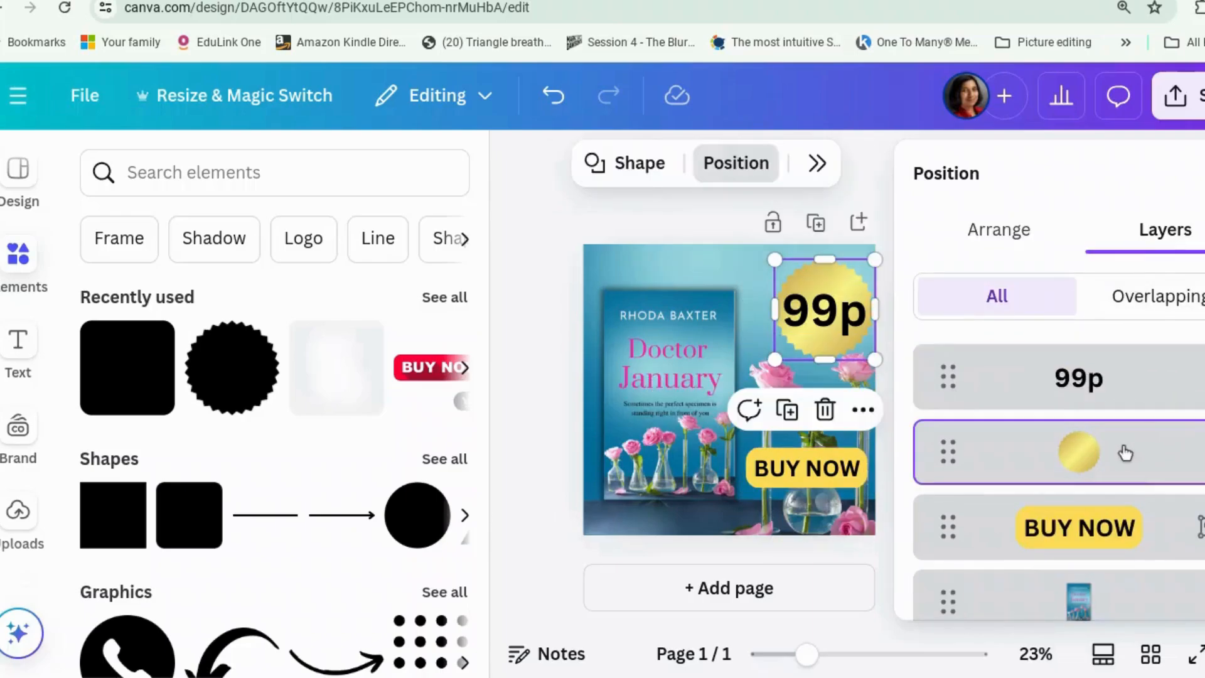
{"action": "left_click", "coordinate": [1050, 381], "text": "shift"}
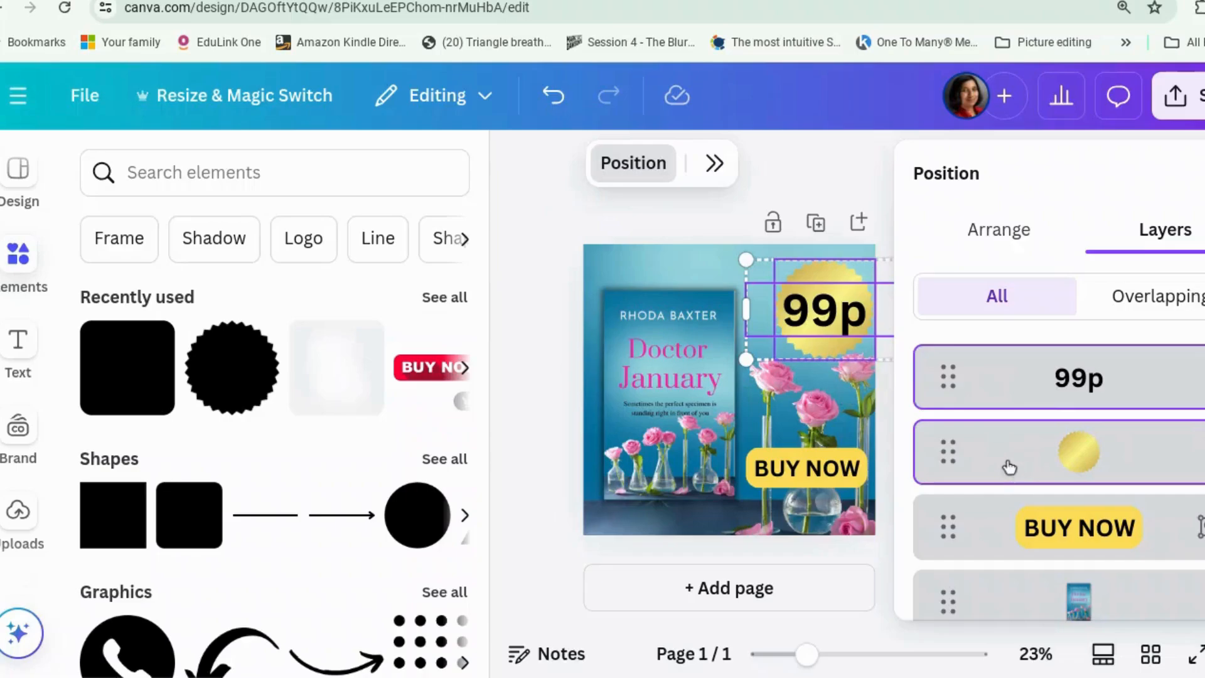
{"action": "mouse_move", "coordinate": [794, 342]}
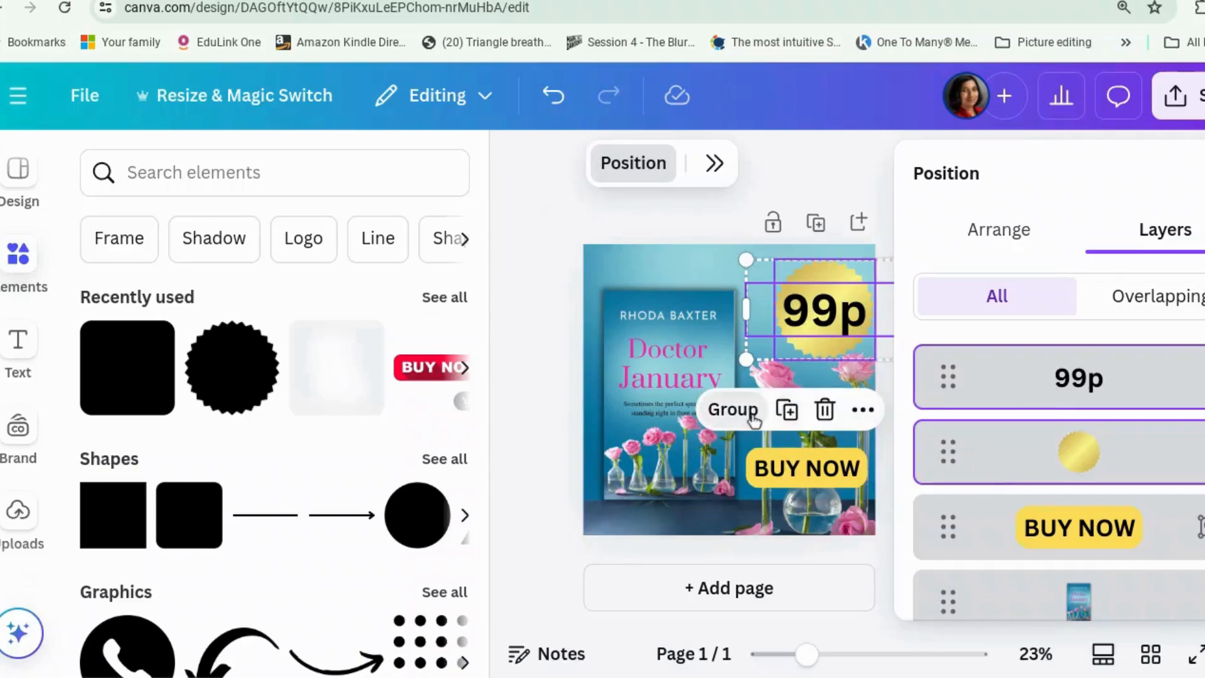
{"action": "left_click", "coordinate": [733, 409]}
{"action": "left_click", "coordinate": [1204, 174]}
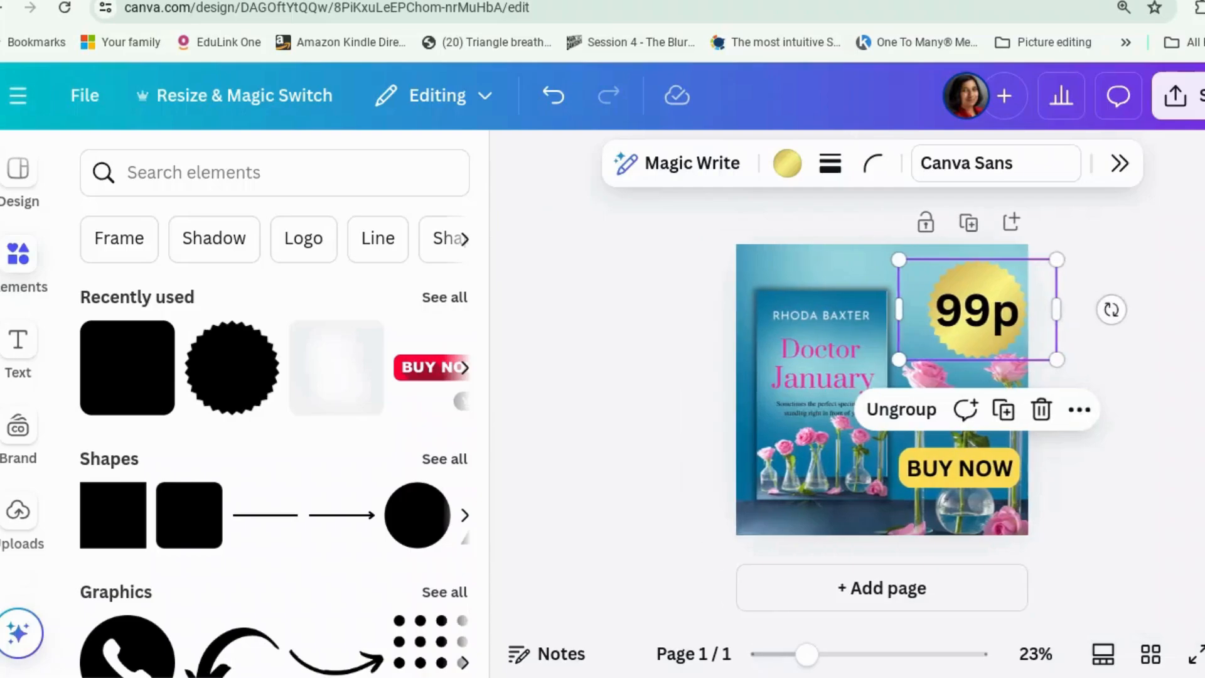
Step: Move the grouped 99p badge so it is centred above the BUY NOW button
{"action": "left_click", "coordinate": [1204, 452]}
{"action": "left_click_drag", "start_coordinate": [976, 301], "coordinate": [959, 299]}
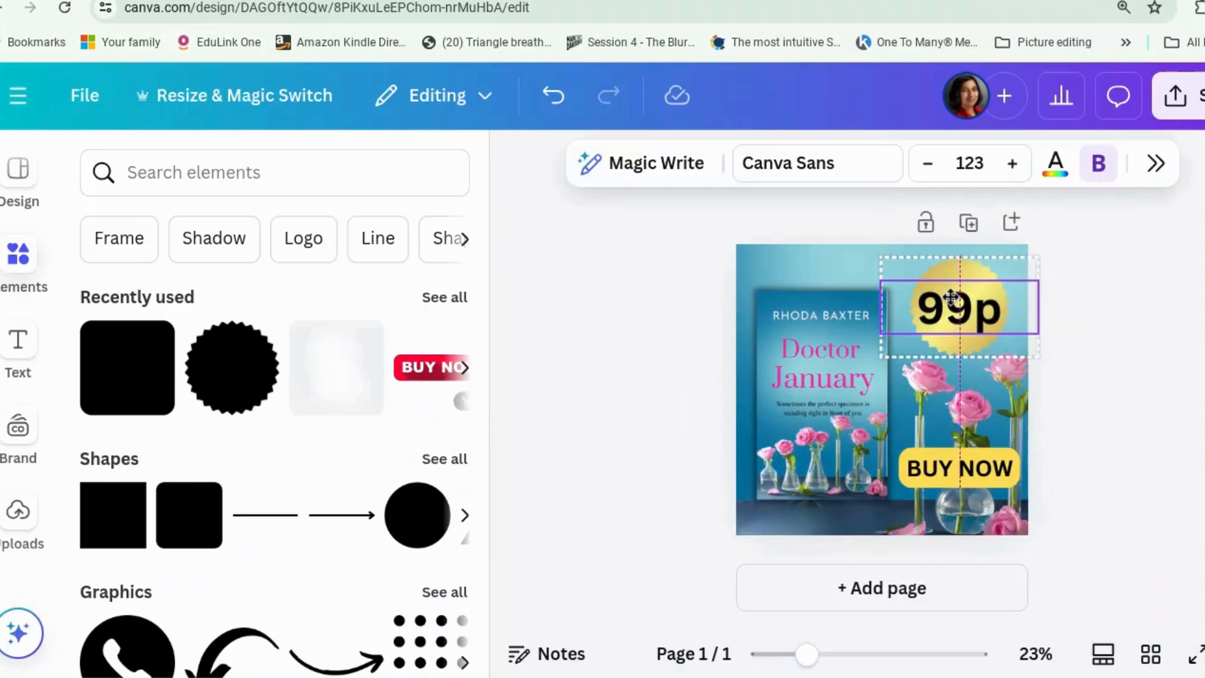
{"action": "left_click", "coordinate": [1124, 408]}
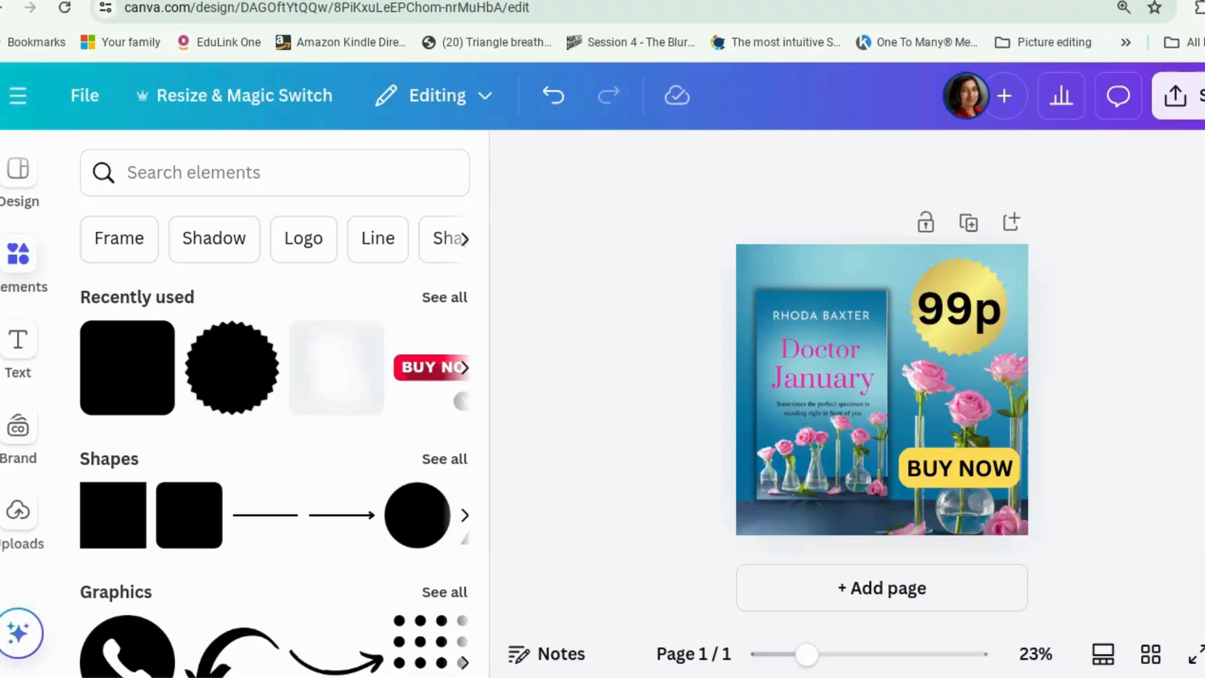
{"action": "left_click", "coordinate": [823, 392]}
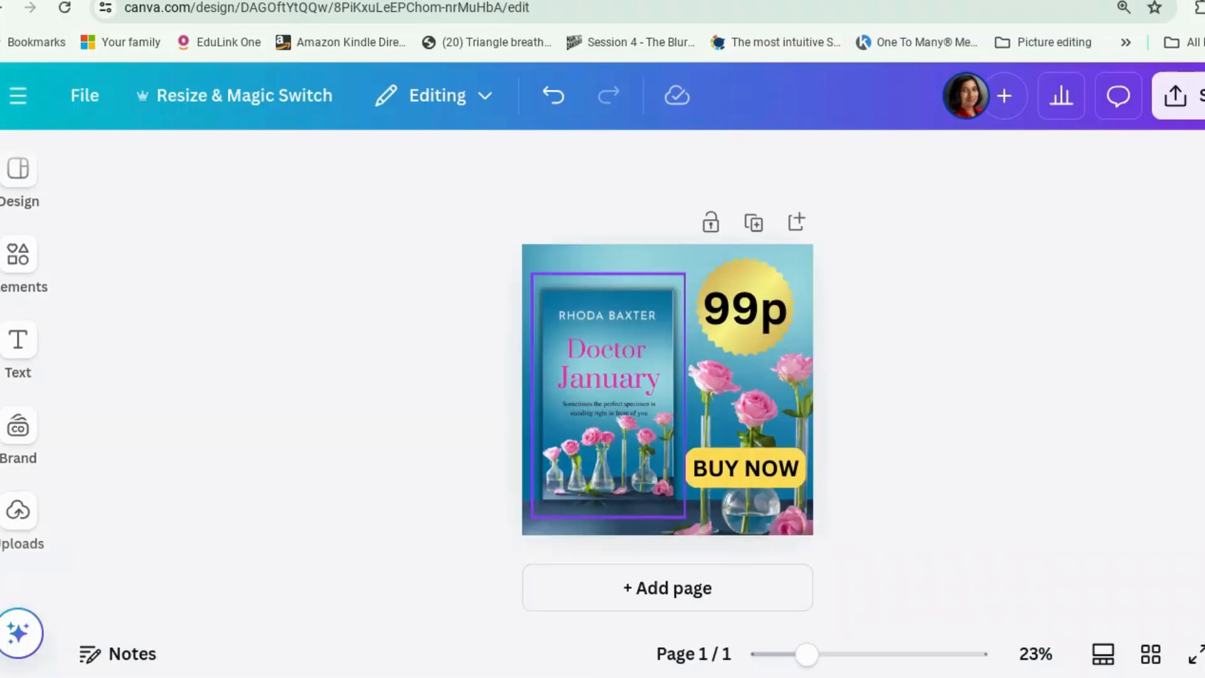